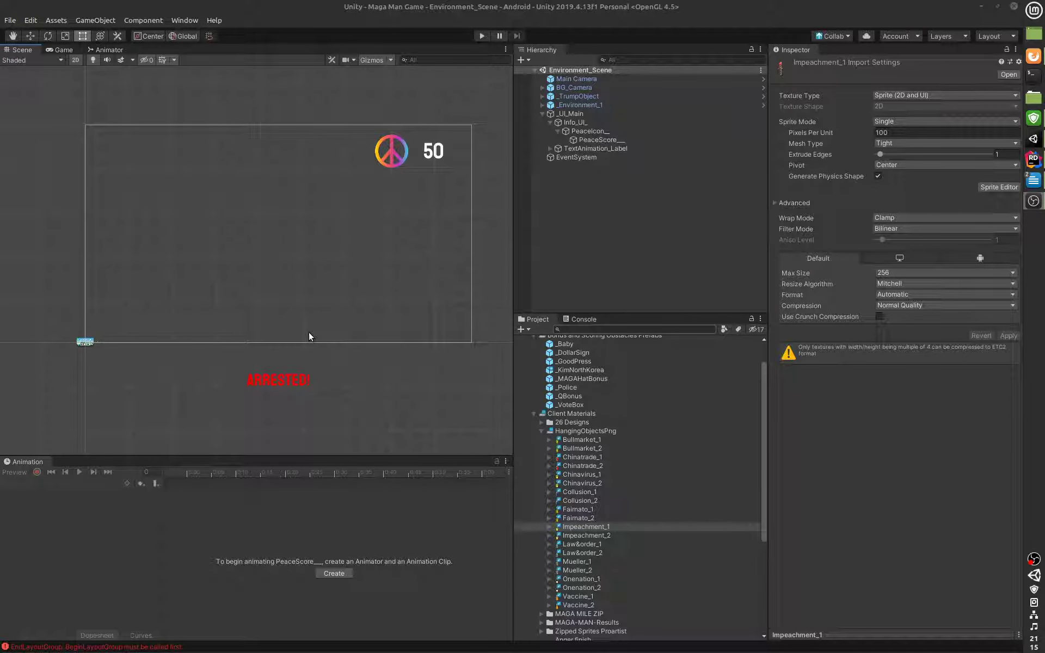
- Collapse _UI_Main and open the _Environment_1 prefab in prefab mode
{"action": "left_click", "coordinate": [542, 113]}
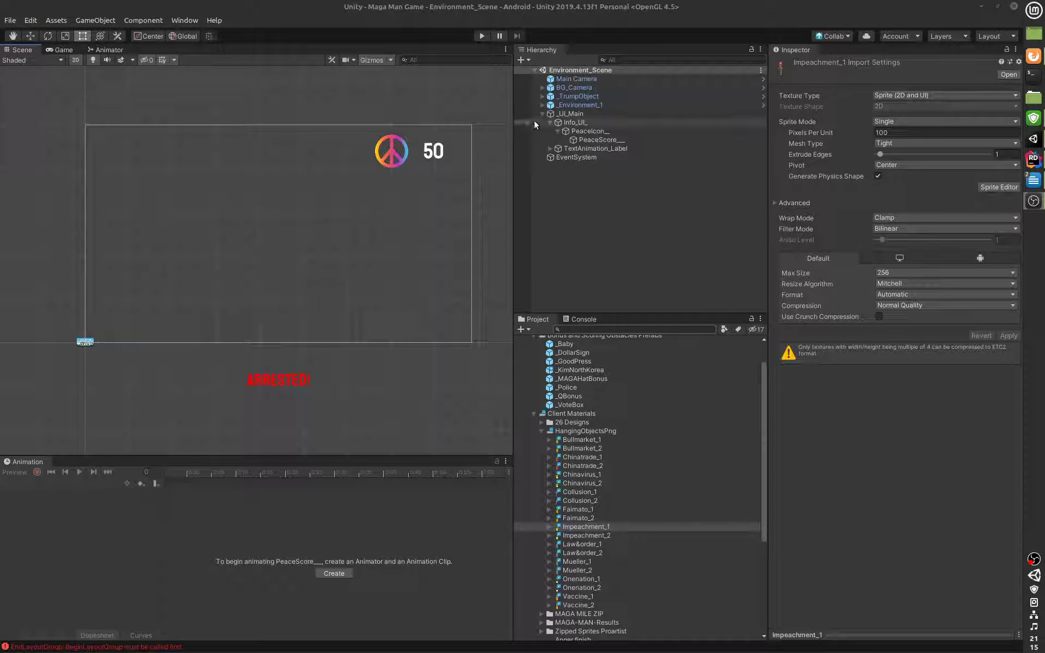
{"action": "left_click", "coordinate": [571, 105]}
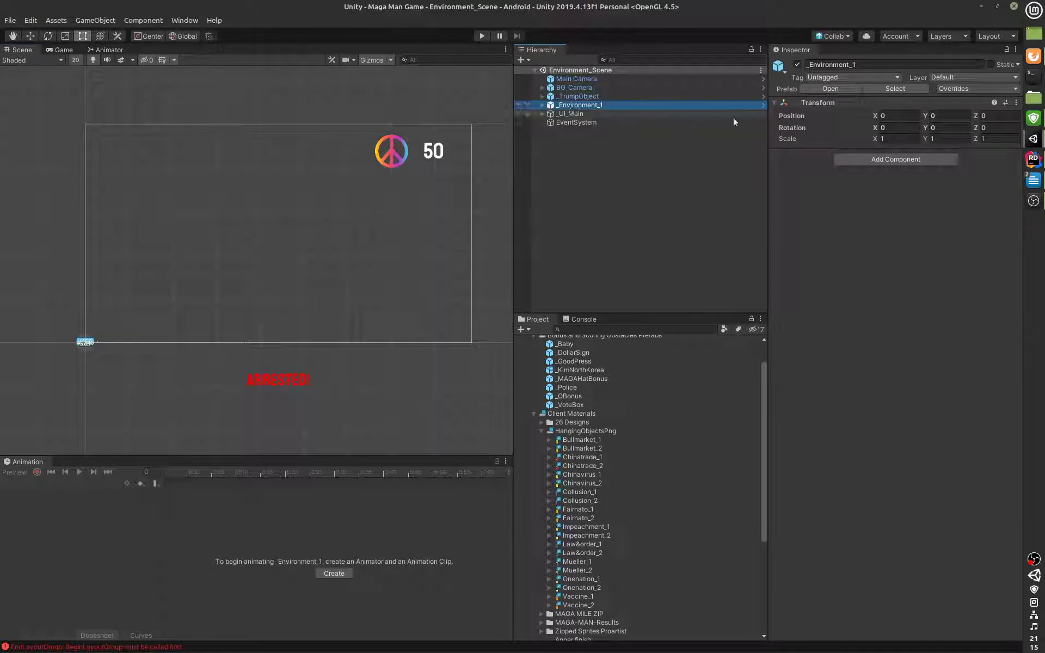
{"action": "left_click", "coordinate": [834, 91]}
- Zoom and pan along the tunnel ground to view the placed enemies and bonuses
{"action": "scroll", "coordinate": [406, 309], "scroll_direction": "down", "scroll_amount": 5}
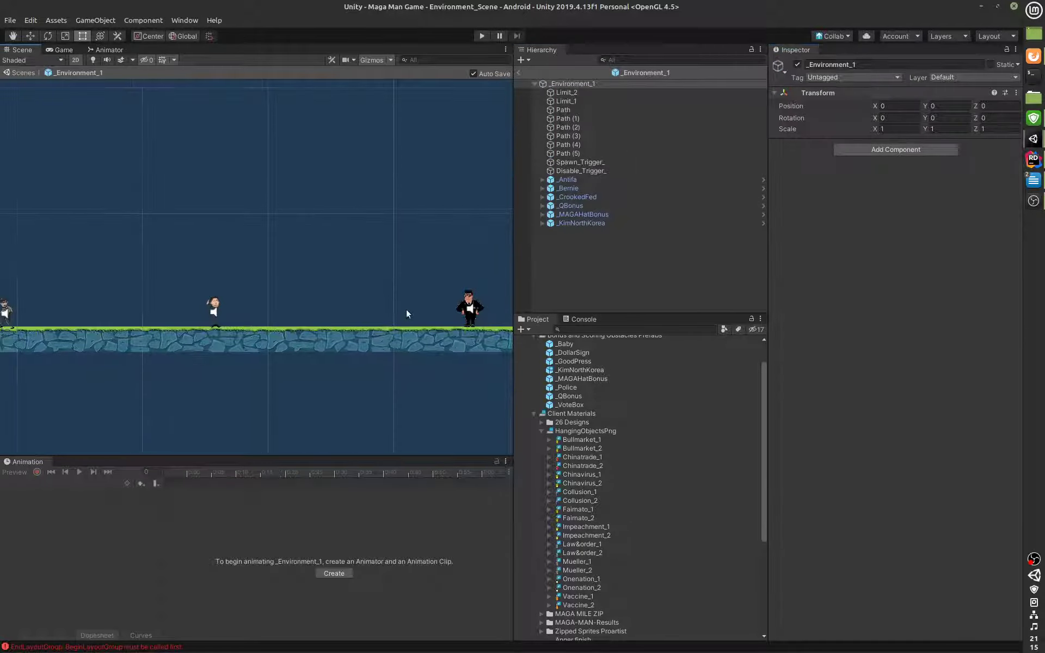
{"action": "scroll", "coordinate": [387, 324], "scroll_direction": "down", "scroll_amount": 5}
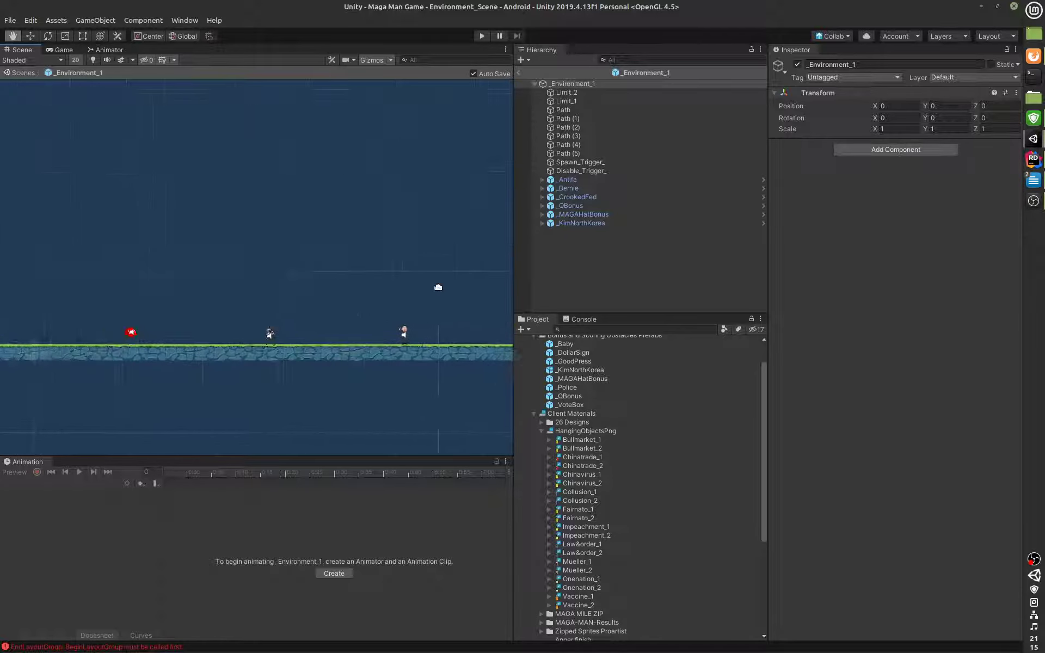
{"action": "middle_click_drag", "start_coordinate": [389, 286], "coordinate": [324, 309]}
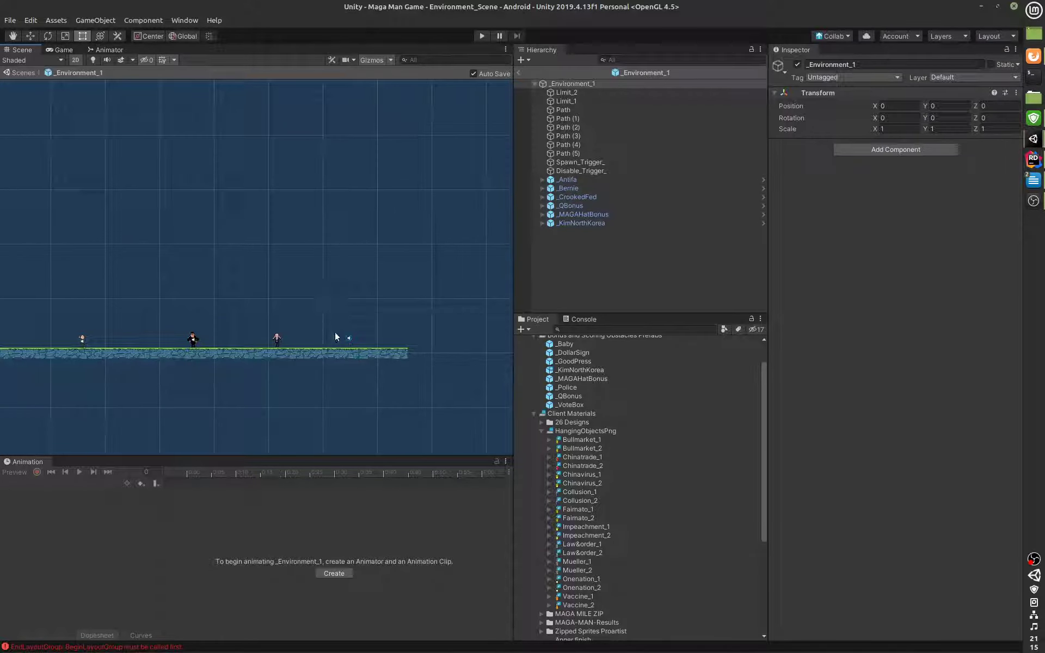
{"action": "scroll", "coordinate": [354, 316], "scroll_direction": "down", "scroll_amount": 1}
{"action": "middle_click_drag", "start_coordinate": [354, 316], "coordinate": [459, 275]}
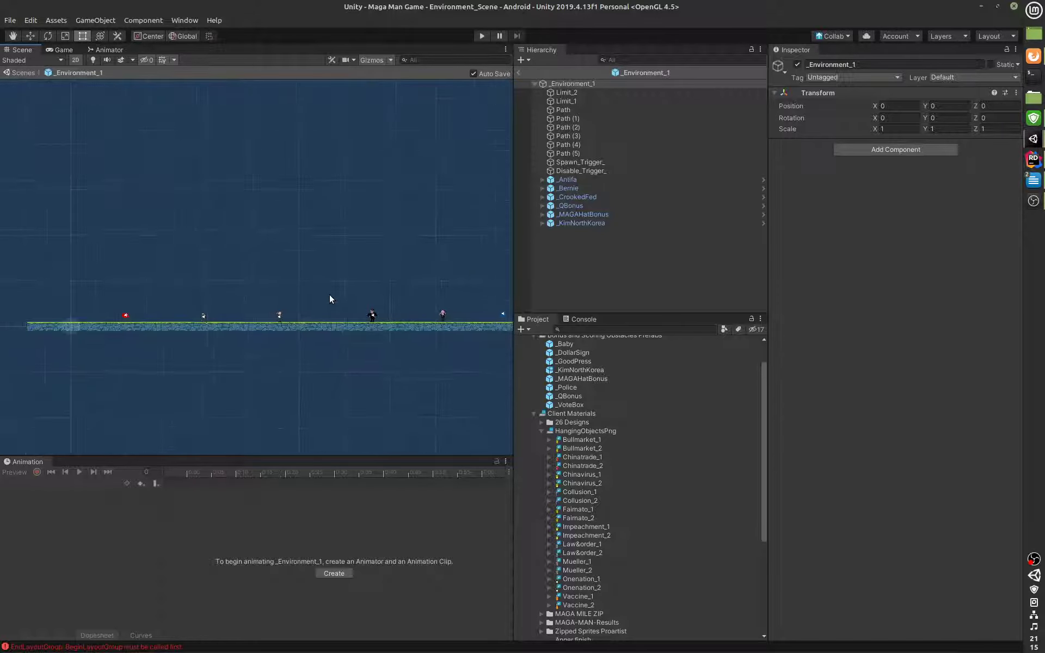
- Exit prefab mode to Environment_Scene and frame _Environment_1 zoomed in
{"action": "left_click", "coordinate": [519, 71]}
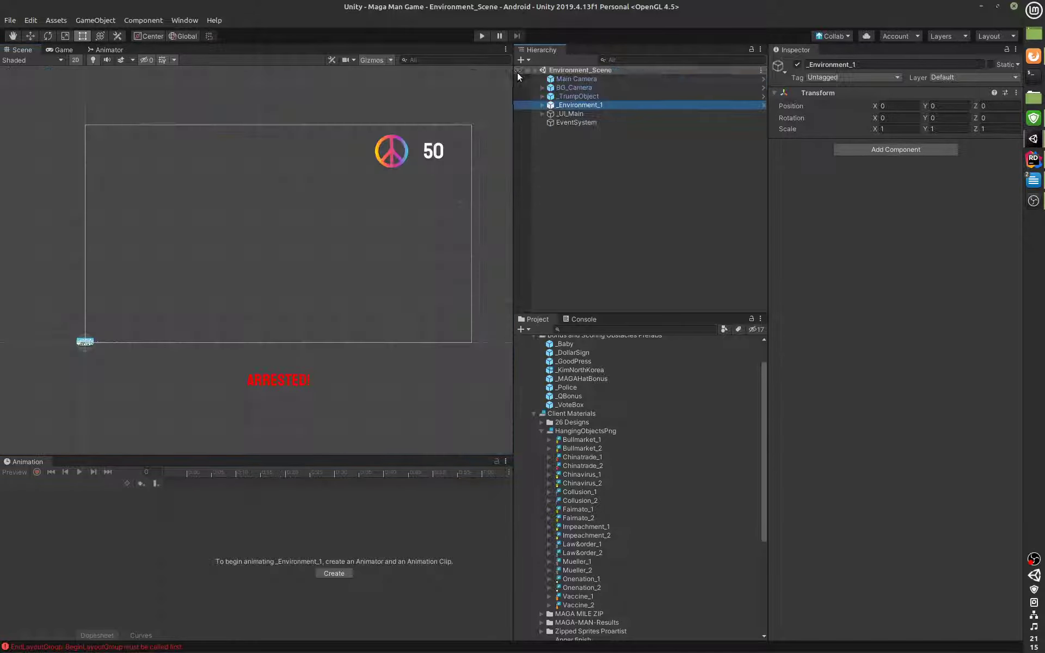
{"action": "double_click", "coordinate": [575, 105]}
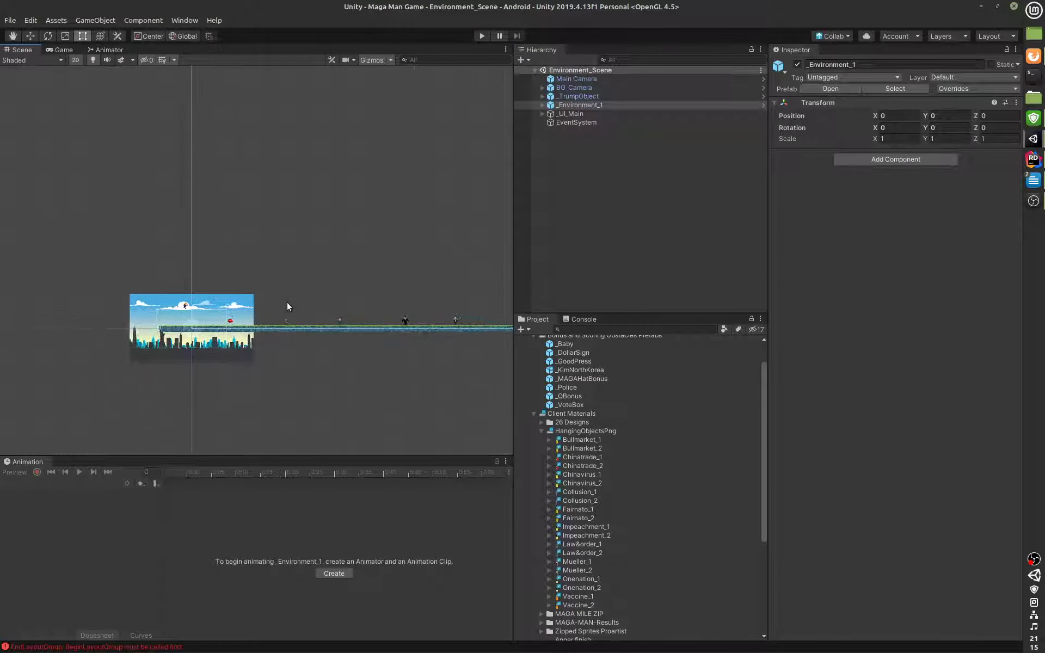
{"action": "scroll", "coordinate": [294, 310], "scroll_direction": "up", "scroll_amount": 5}
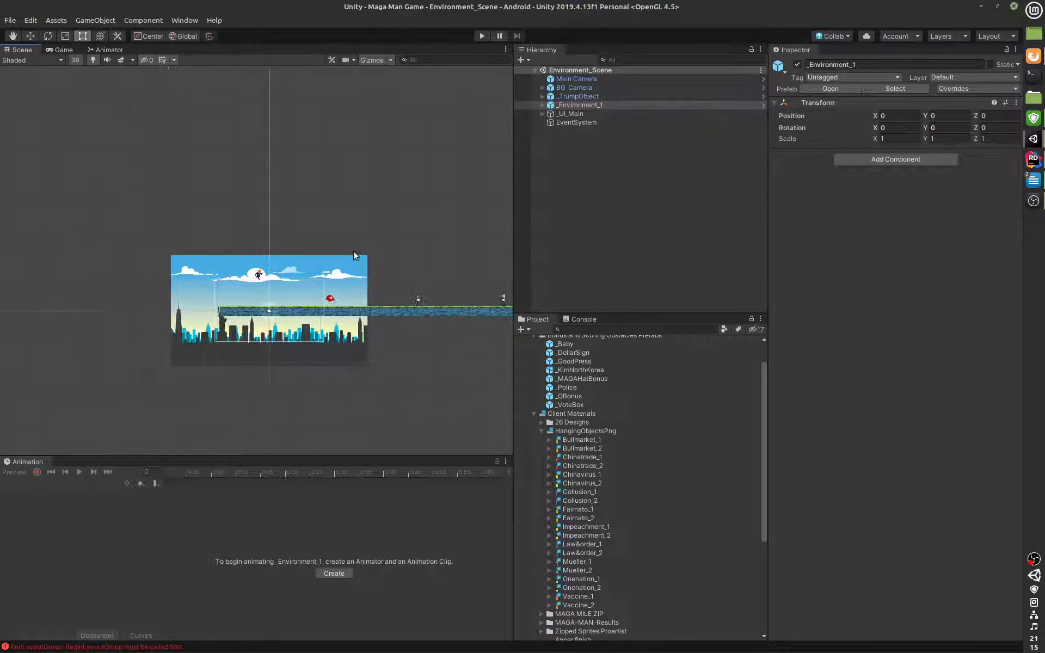
{"action": "scroll", "coordinate": [354, 255], "scroll_direction": "up", "scroll_amount": 5}
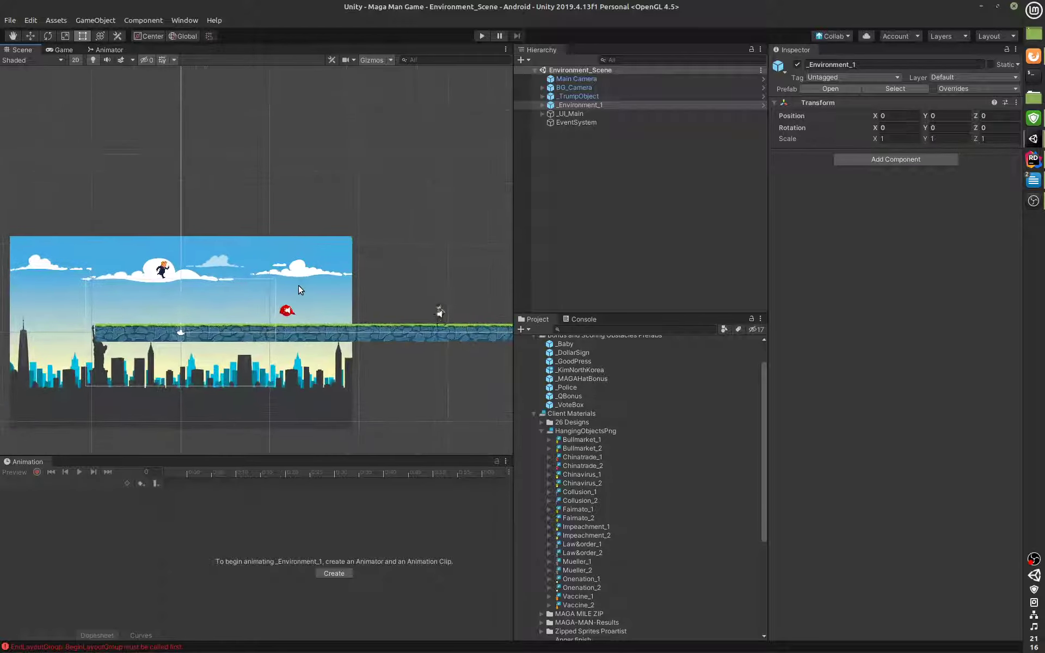
{"action": "scroll", "coordinate": [356, 279], "scroll_direction": "up", "scroll_amount": 3}
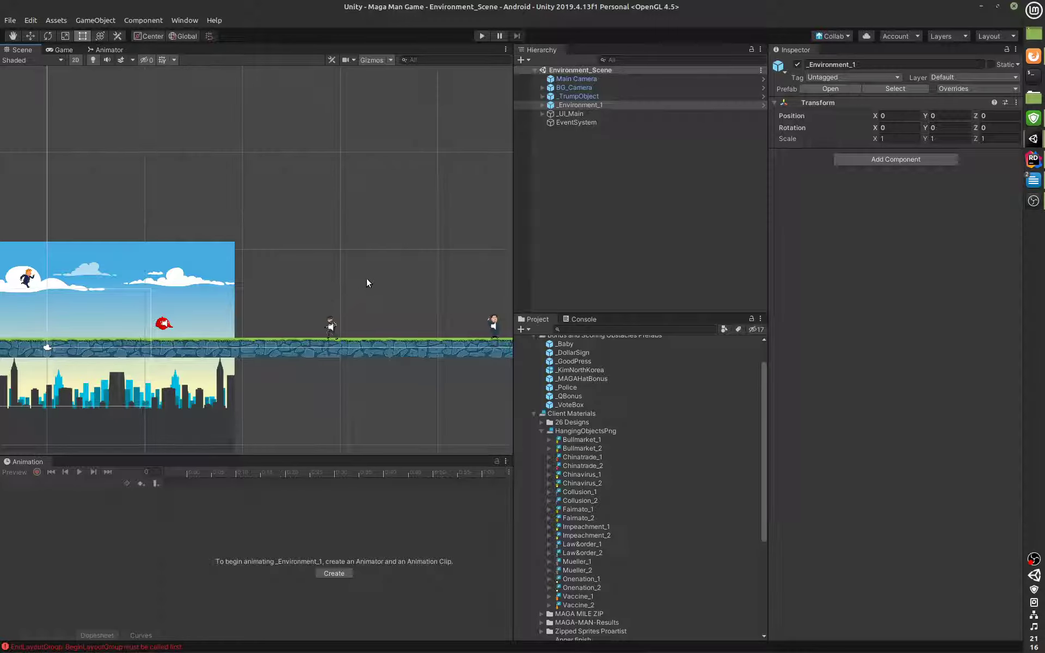
- Glance at the code in Rider, then pan the Scene view across the tunnel
{"action": "left_click", "coordinate": [1030, 170]}
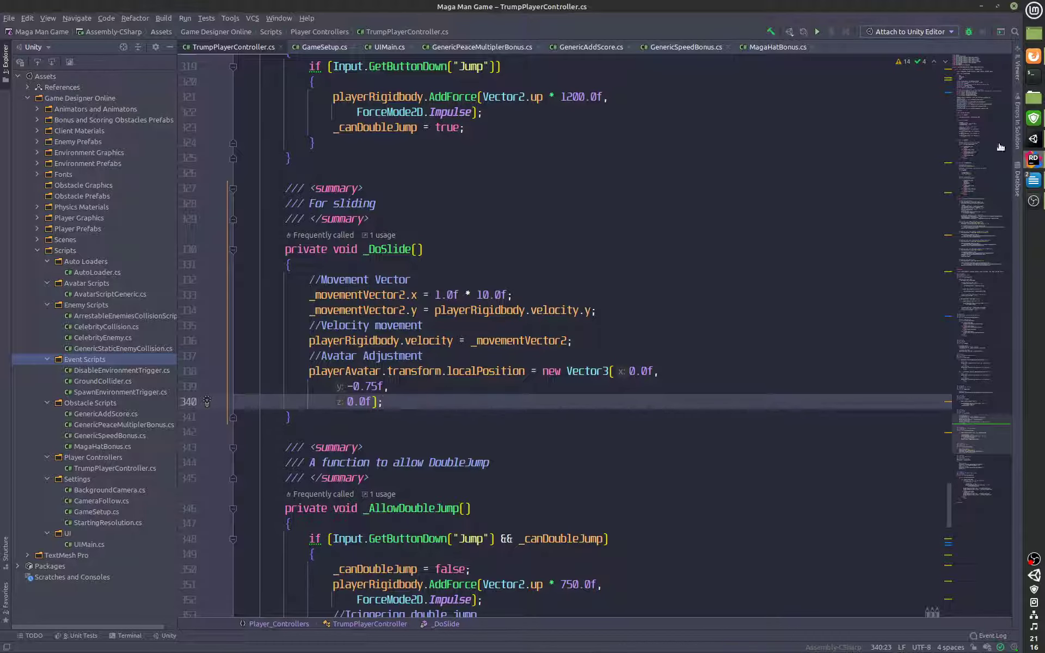
{"action": "left_click", "coordinate": [1033, 139]}
{"action": "left_click_drag", "start_coordinate": [240, 243], "coordinate": [284, 245]}
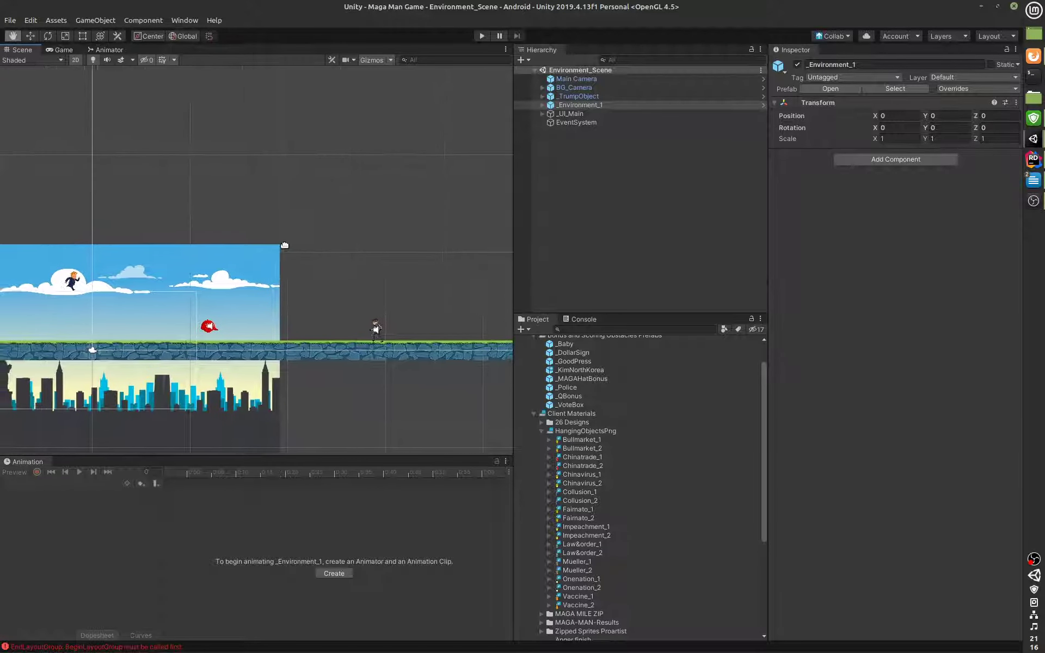
{"action": "middle_click_drag", "start_coordinate": [284, 245], "coordinate": [389, 249]}
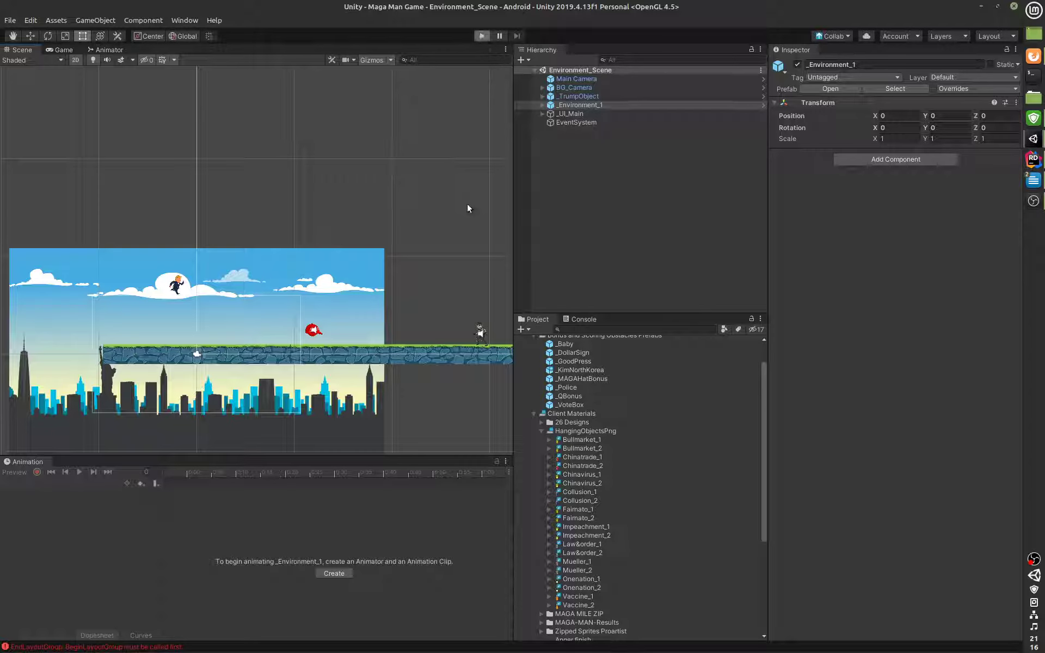
- Enter Play mode, pause the run, and select the _UI_Main canvas
{"action": "key", "text": "ctrl+p"}
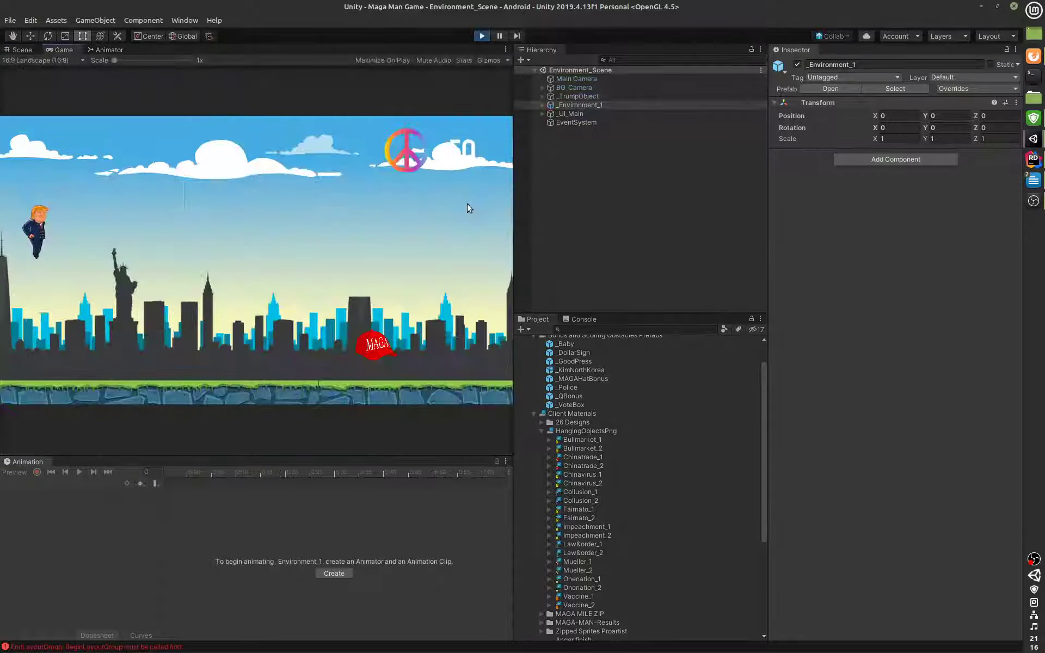
{"action": "left_click", "coordinate": [500, 36]}
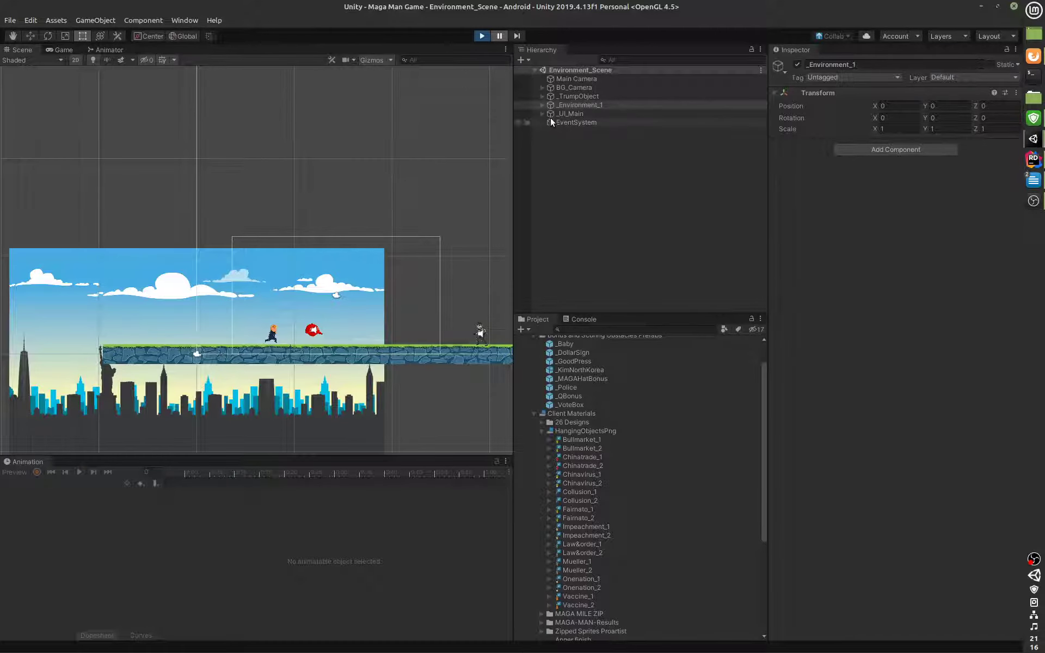
{"action": "left_click", "coordinate": [314, 330]}
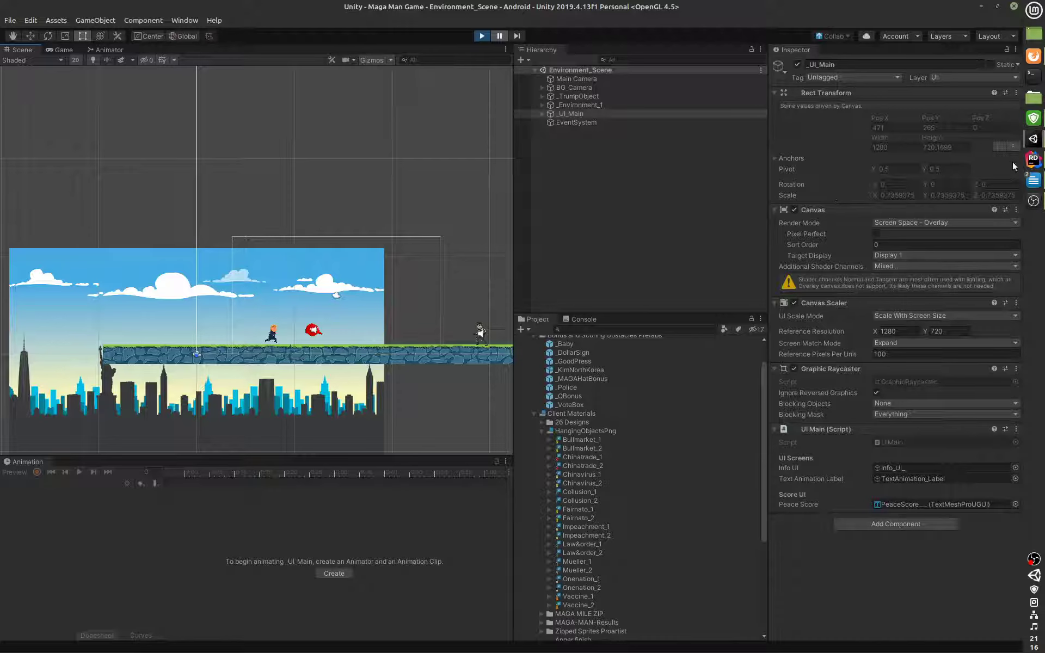
{"action": "left_click", "coordinate": [1032, 159]}
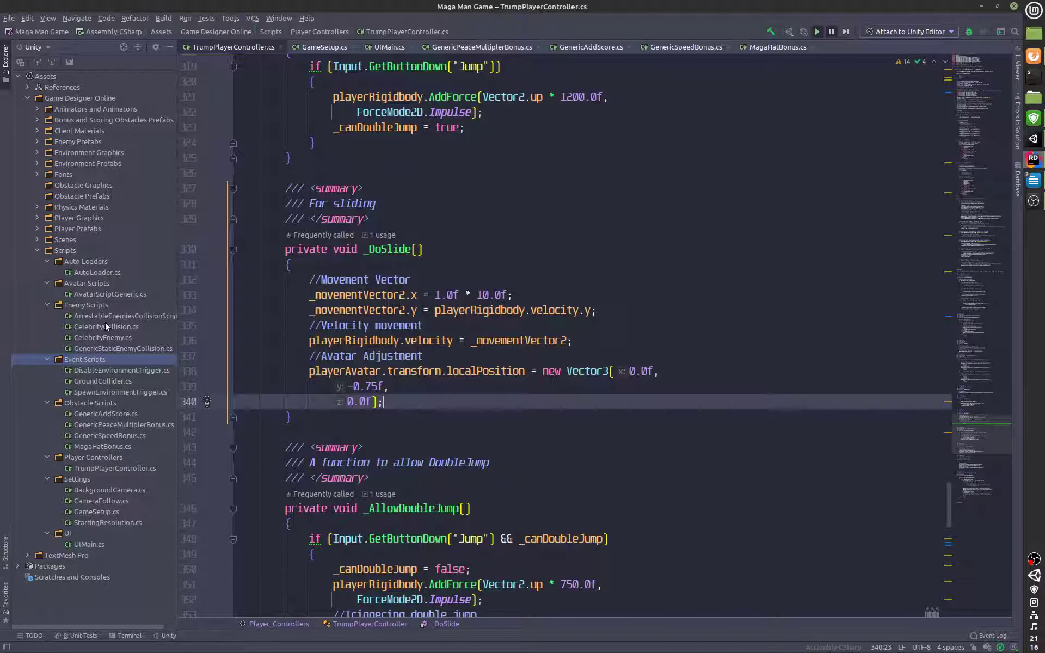
{"action": "double_click", "coordinate": [103, 446]}
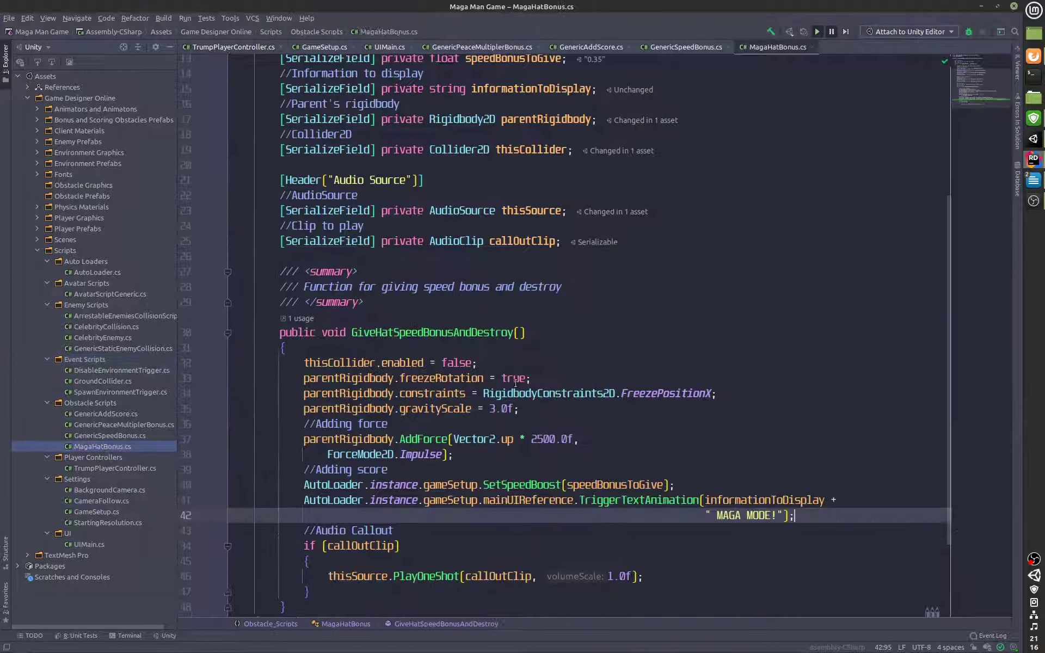
{"action": "scroll", "coordinate": [709, 218], "scroll_direction": "up", "scroll_amount": 5}
{"action": "scroll", "coordinate": [715, 245], "scroll_direction": "down", "scroll_amount": 7}
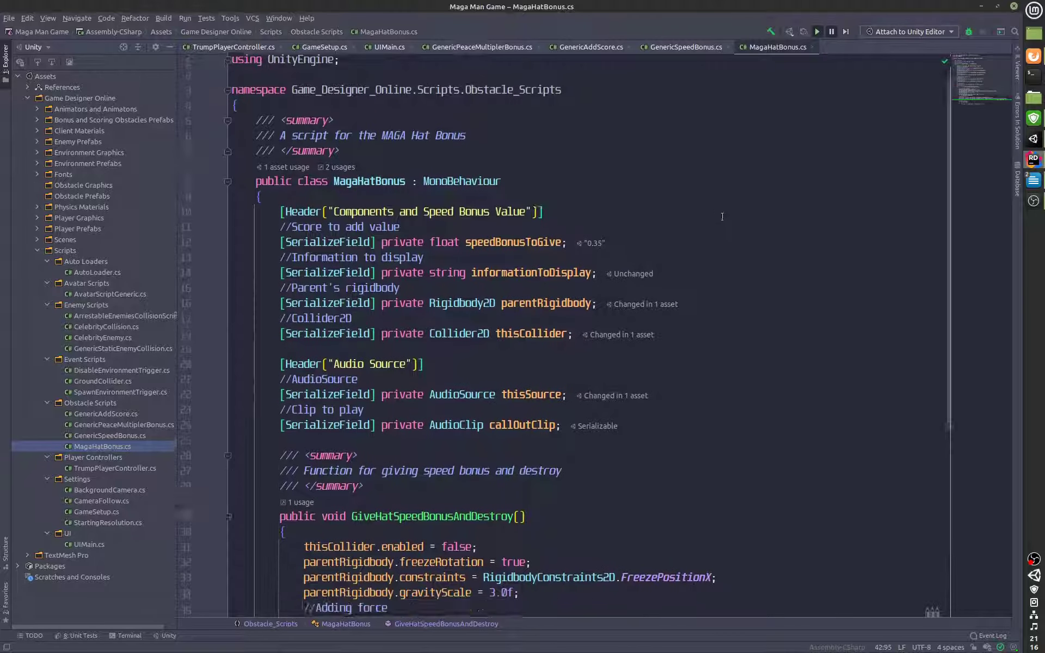
{"action": "scroll", "coordinate": [479, 355], "scroll_direction": "up", "scroll_amount": 1}
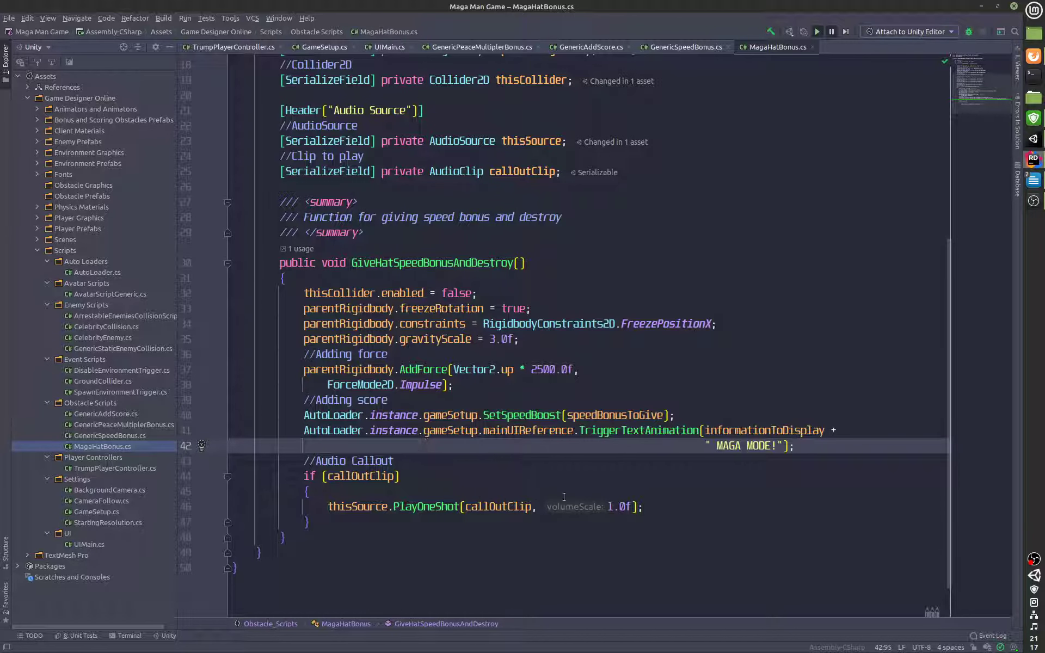
{"action": "mouse_move", "coordinate": [541, 427]}
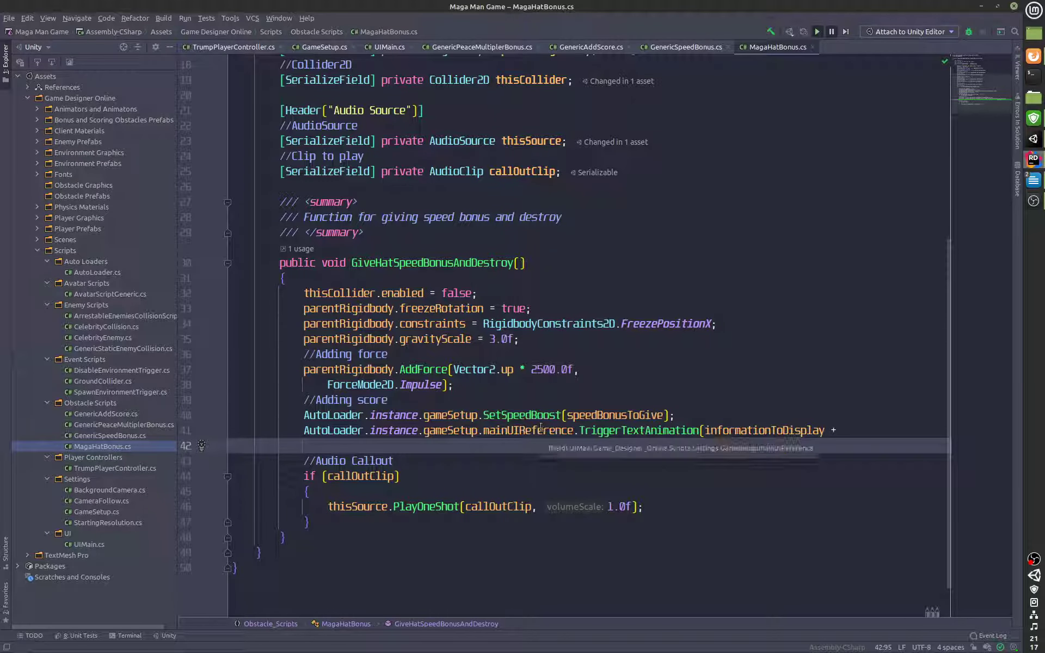
{"action": "left_click", "coordinate": [231, 47]}
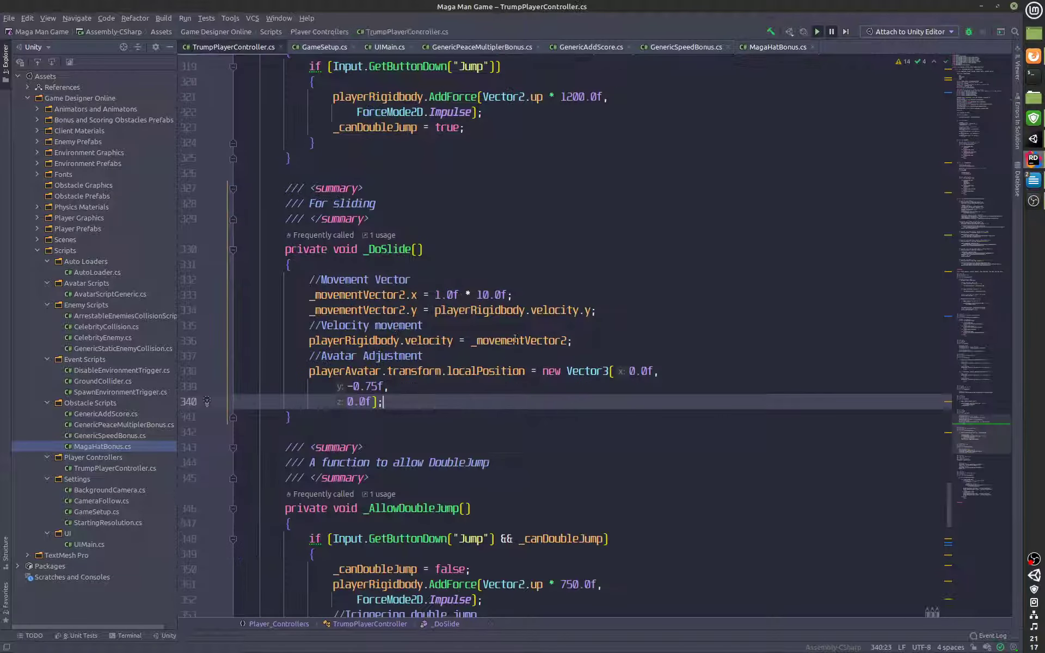
{"action": "scroll", "coordinate": [515, 338], "scroll_direction": "down", "scroll_amount": 6}
{"action": "left_click_drag", "start_coordinate": [974, 457], "coordinate": [966, 246]}
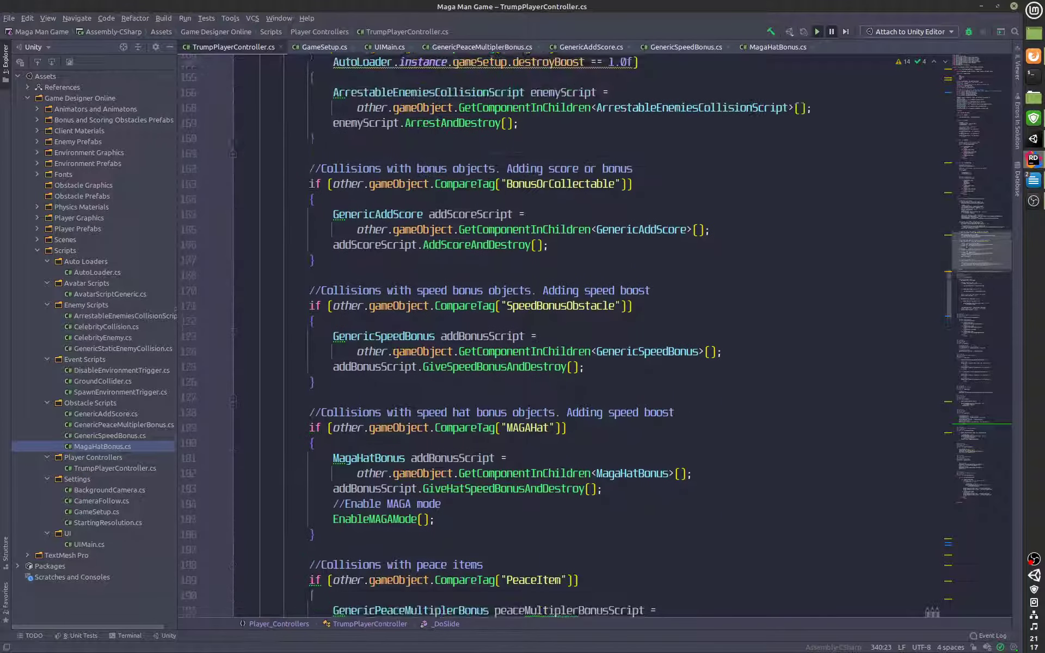
{"action": "scroll", "coordinate": [966, 246], "scroll_direction": "down", "scroll_amount": 4}
{"action": "scroll", "coordinate": [590, 332], "scroll_direction": "up", "scroll_amount": 6}
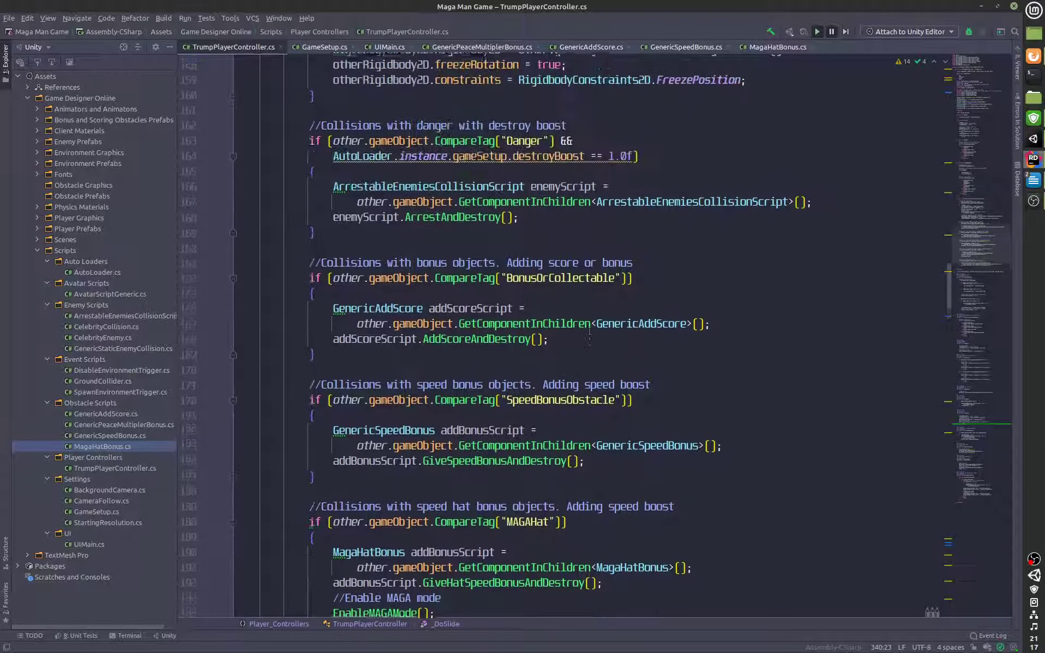
{"action": "scroll", "coordinate": [589, 332], "scroll_direction": "down", "scroll_amount": 3}
{"action": "left_click", "coordinate": [519, 397]}
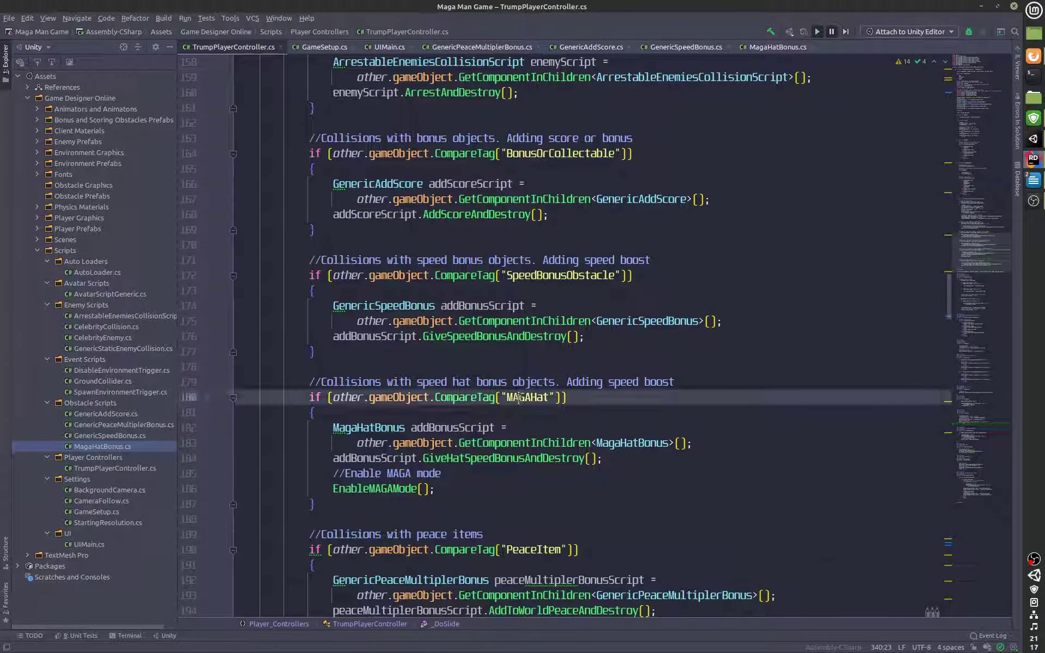
{"action": "scroll", "coordinate": [519, 397], "scroll_direction": "down", "scroll_amount": 3}
{"action": "left_click_drag", "start_coordinate": [333, 290], "coordinate": [474, 354]}
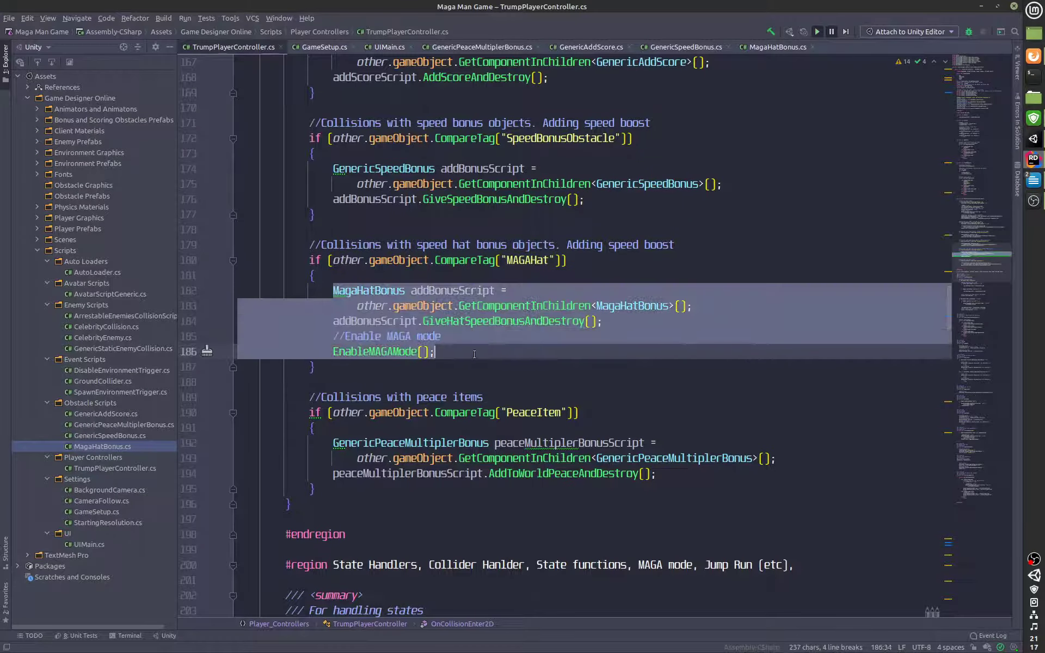
{"action": "left_click", "coordinate": [375, 352]}
{"action": "left_click", "coordinate": [375, 351], "text": "ctrl"}
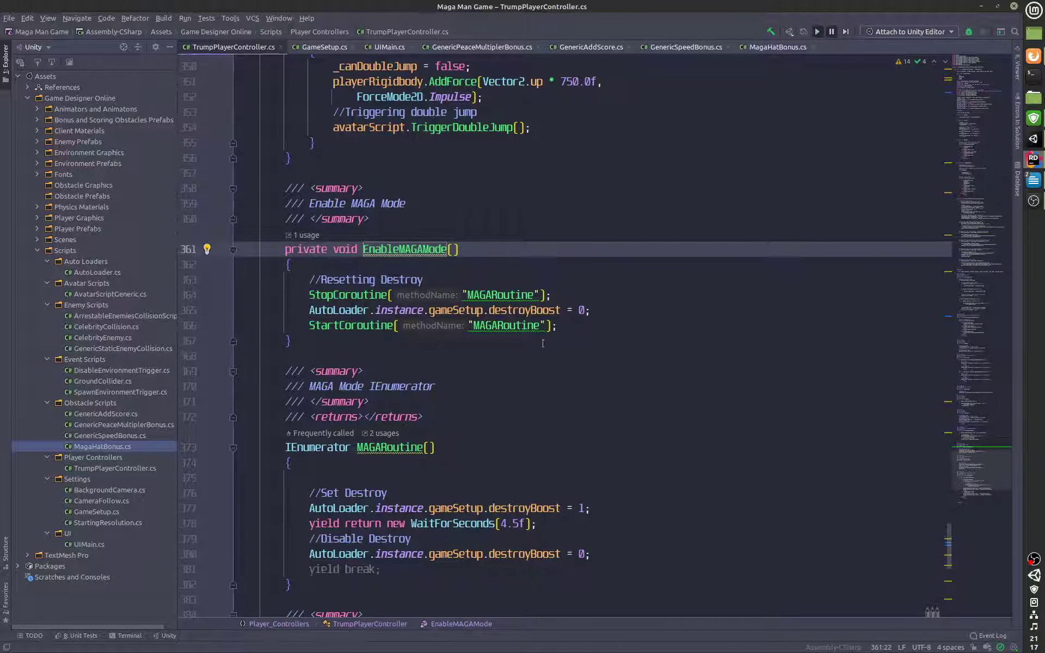
{"action": "left_click", "coordinate": [1033, 139]}
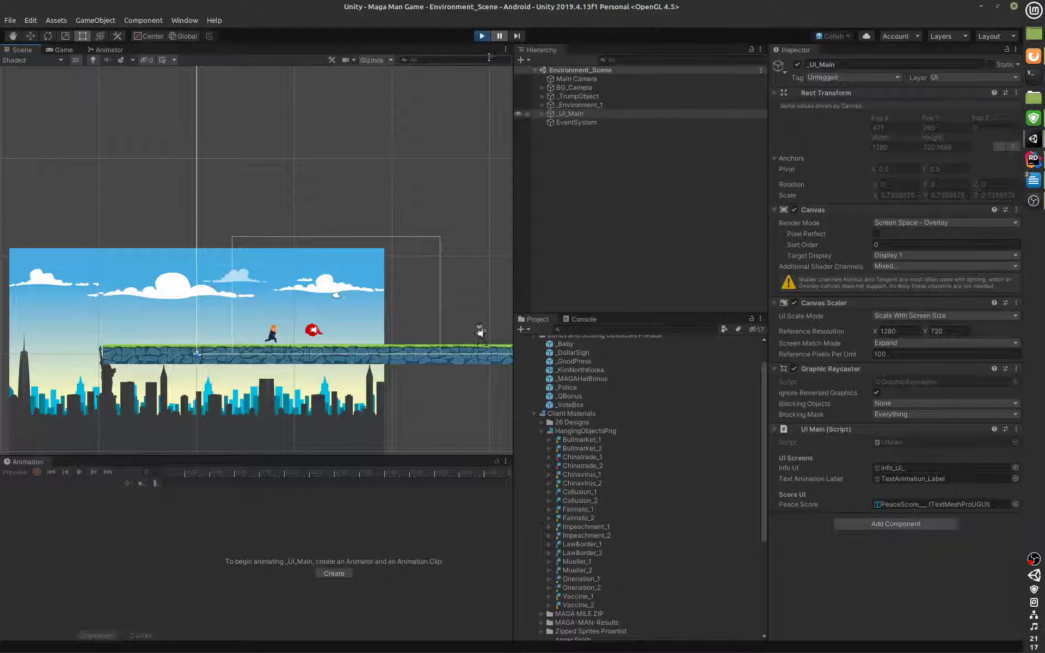
- Alternate pause and resume through MAGA mode into the tunnel, then stop Play mode
{"action": "left_click", "coordinate": [499, 35]}
{"action": "left_click", "coordinate": [499, 36]}
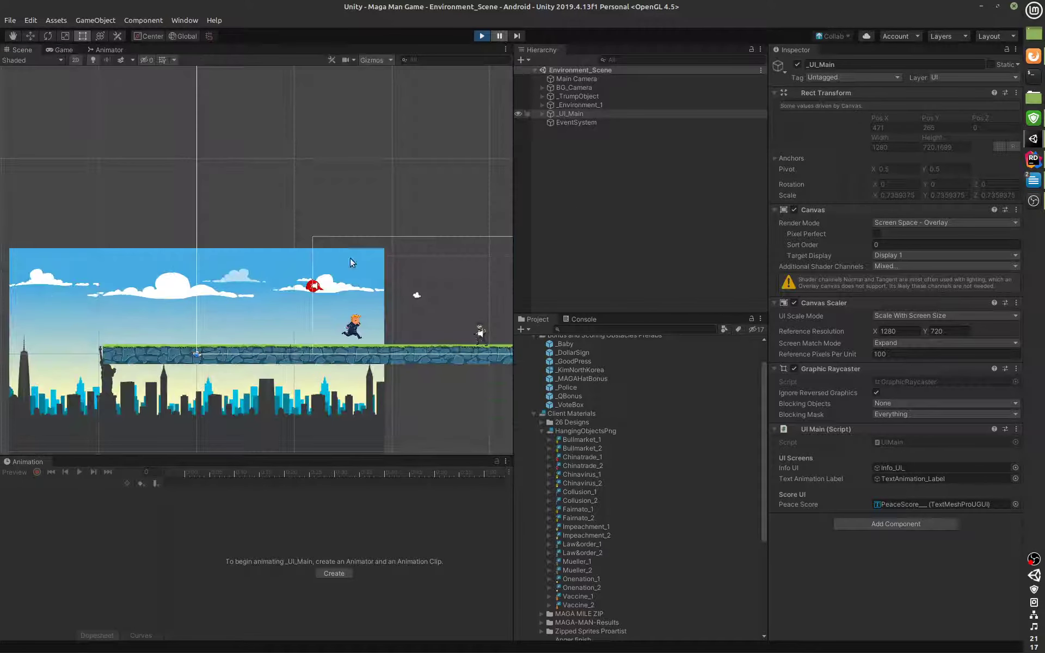
{"action": "left_click", "coordinate": [498, 36]}
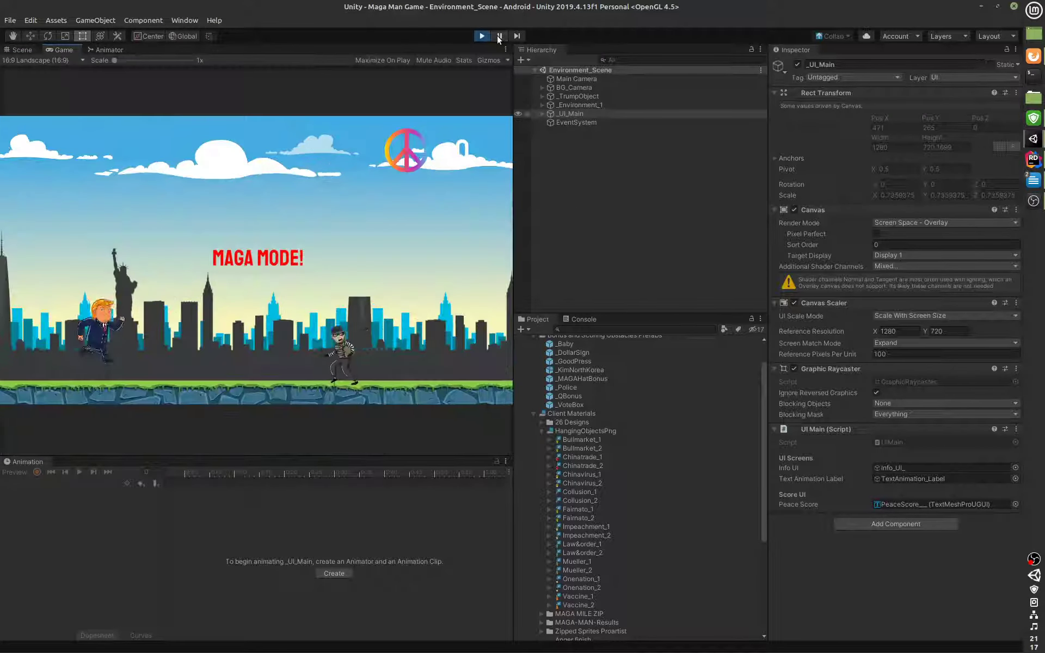
{"action": "left_click", "coordinate": [498, 36]}
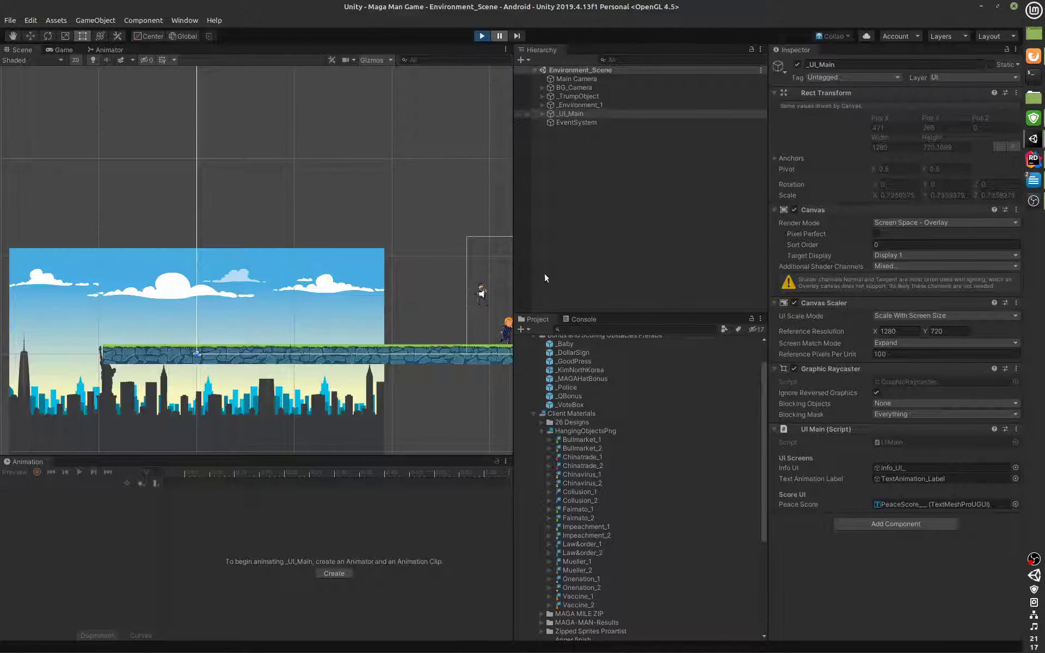
{"action": "left_click", "coordinate": [500, 35]}
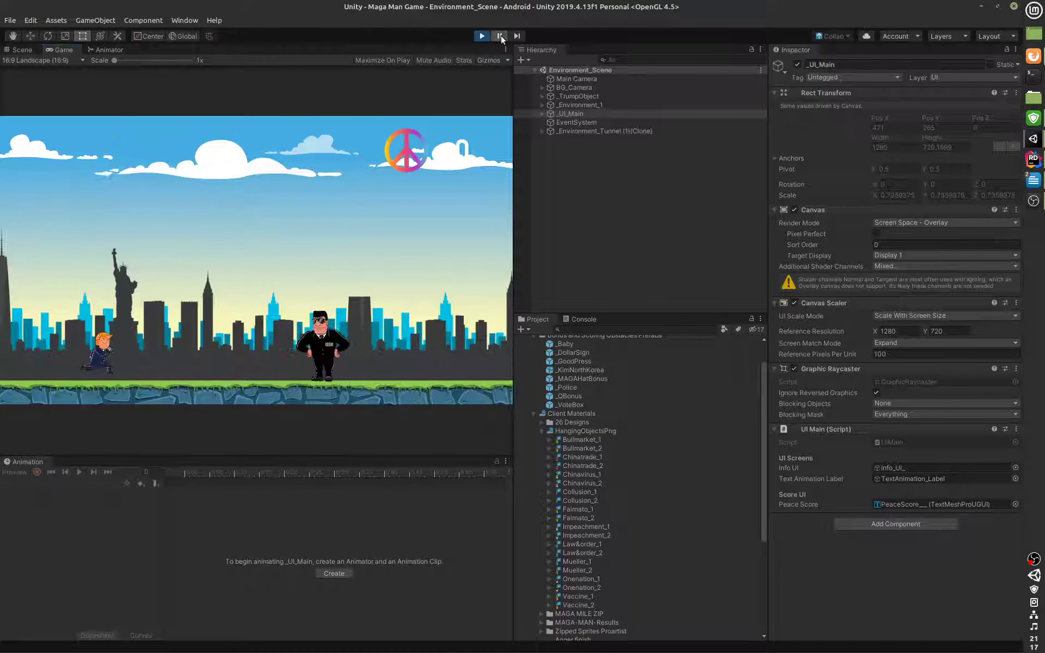
{"action": "left_click", "coordinate": [500, 35]}
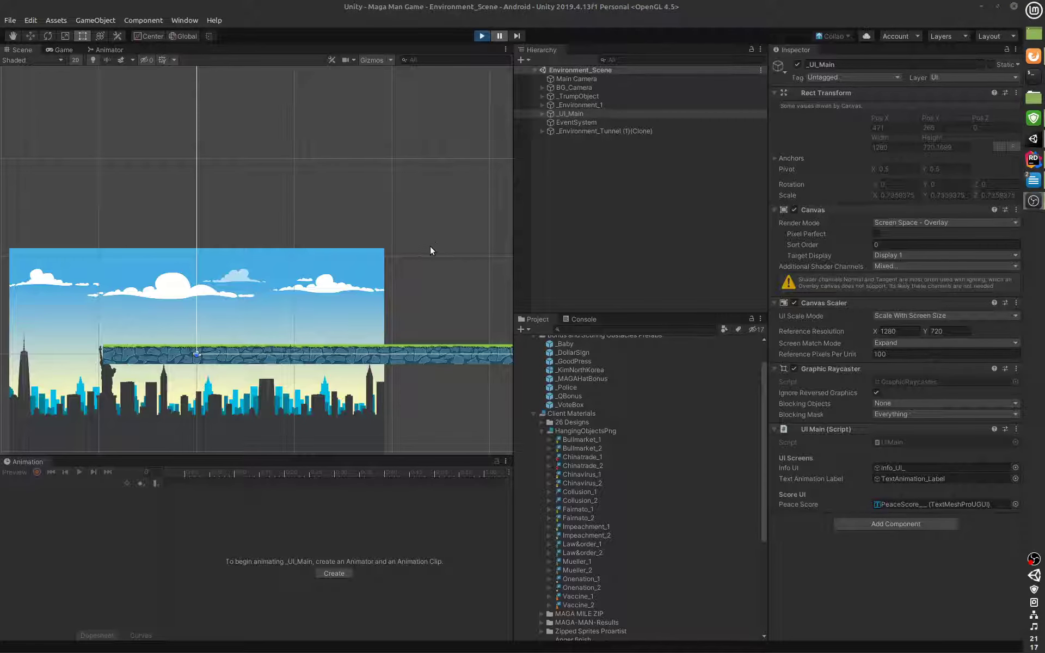
{"action": "left_click", "coordinate": [483, 36]}
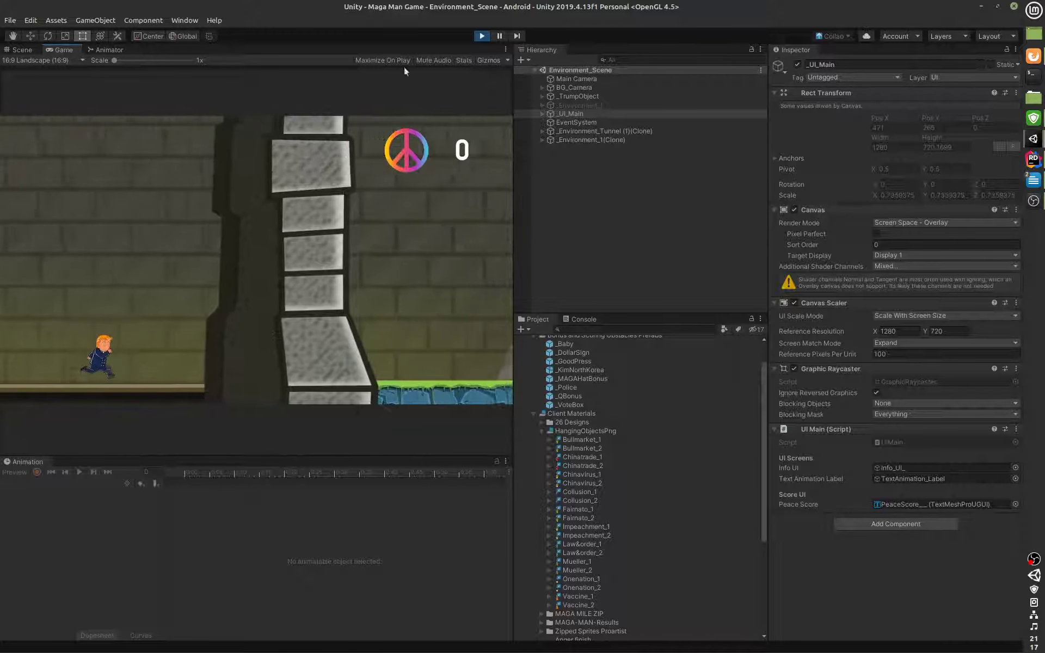
{"action": "left_click", "coordinate": [481, 35]}
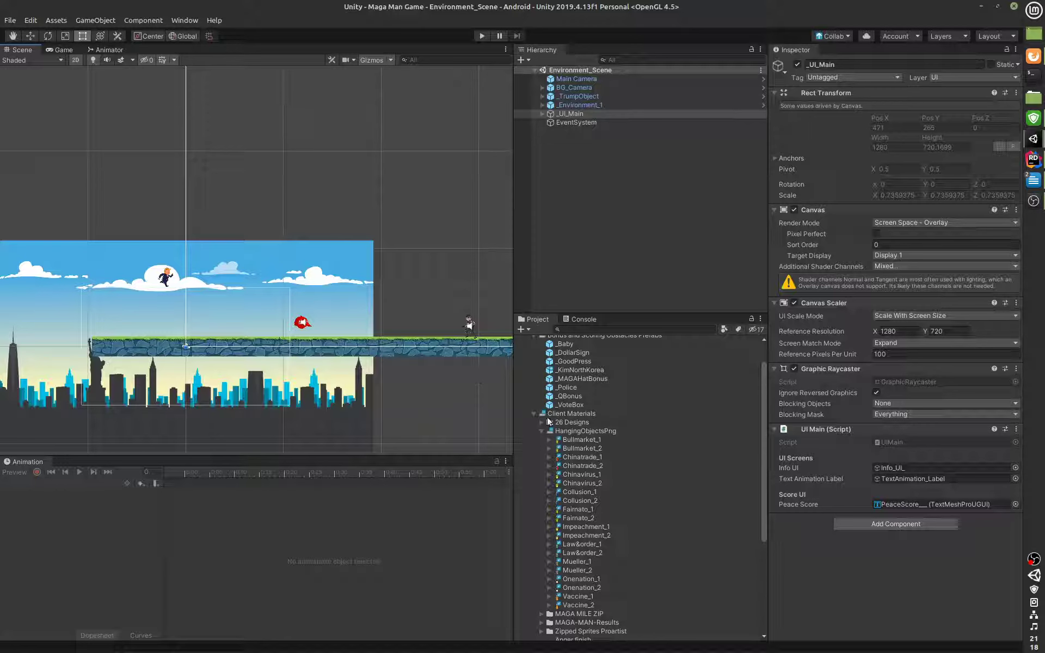
- Preview the bonus prefabs _Baby, _DollarSign, _GoodPress, _KimNorthKorea and _MAGAHatBonus
{"action": "scroll", "coordinate": [566, 424], "scroll_direction": "up", "scroll_amount": 3}
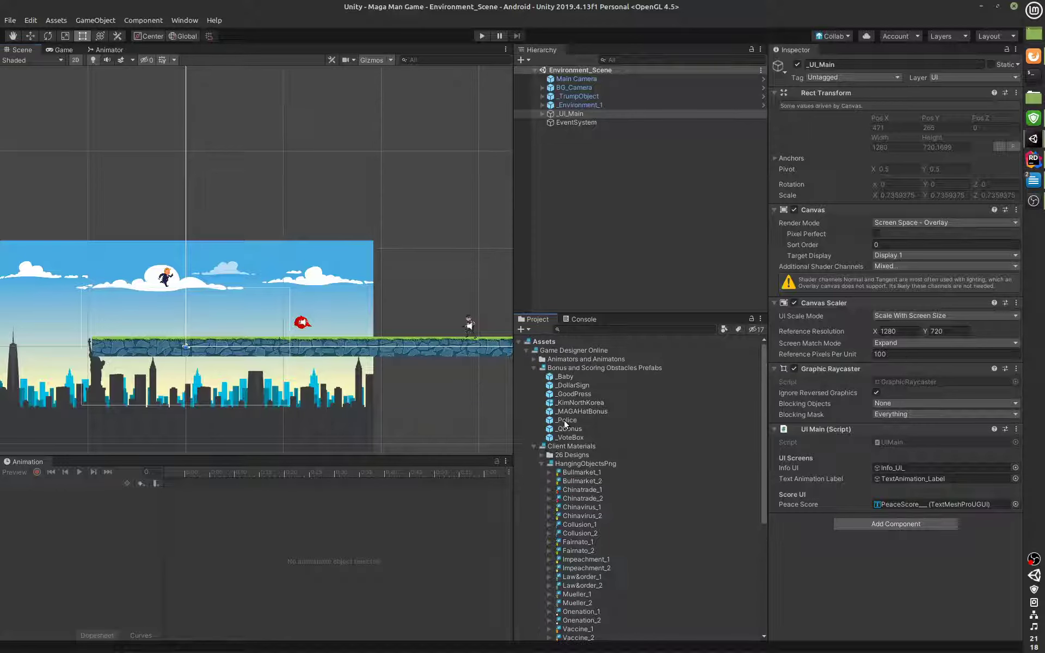
{"action": "left_click", "coordinate": [533, 446]}
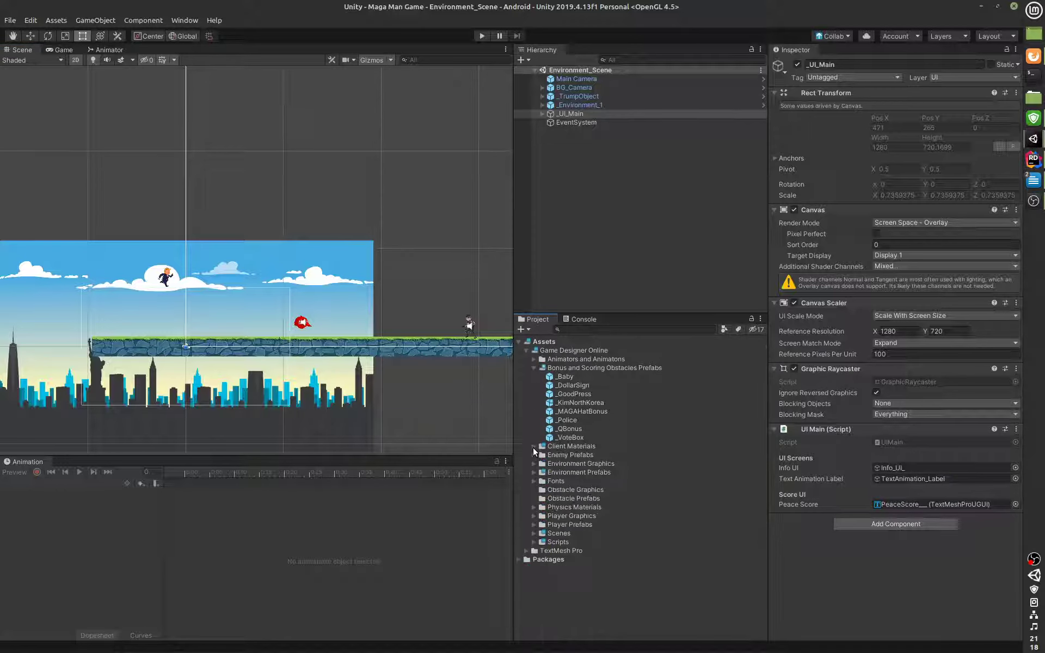
{"action": "left_click", "coordinate": [594, 368]}
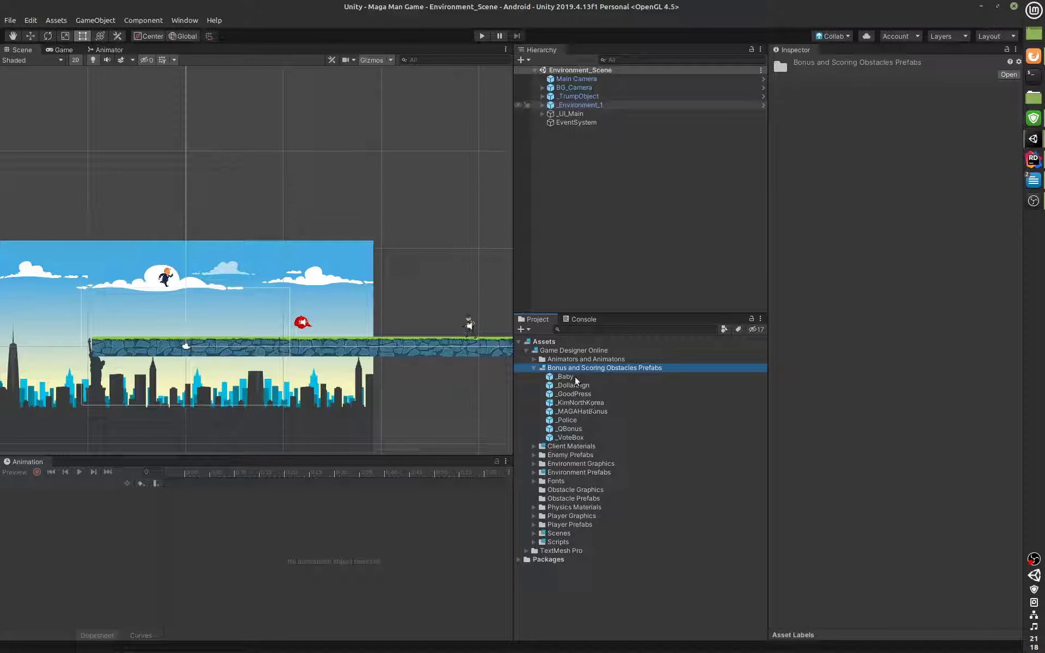
{"action": "left_click", "coordinate": [576, 377]}
{"action": "left_click", "coordinate": [593, 385]}
{"action": "left_click", "coordinate": [596, 393]}
{"action": "left_click", "coordinate": [598, 403]}
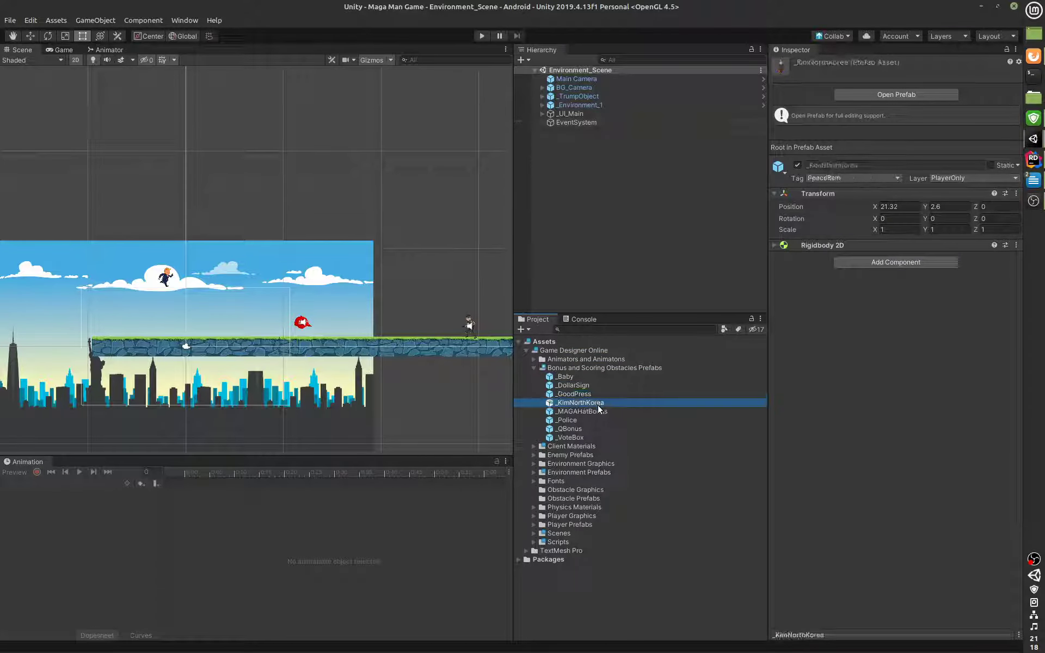
{"action": "left_click", "coordinate": [599, 411]}
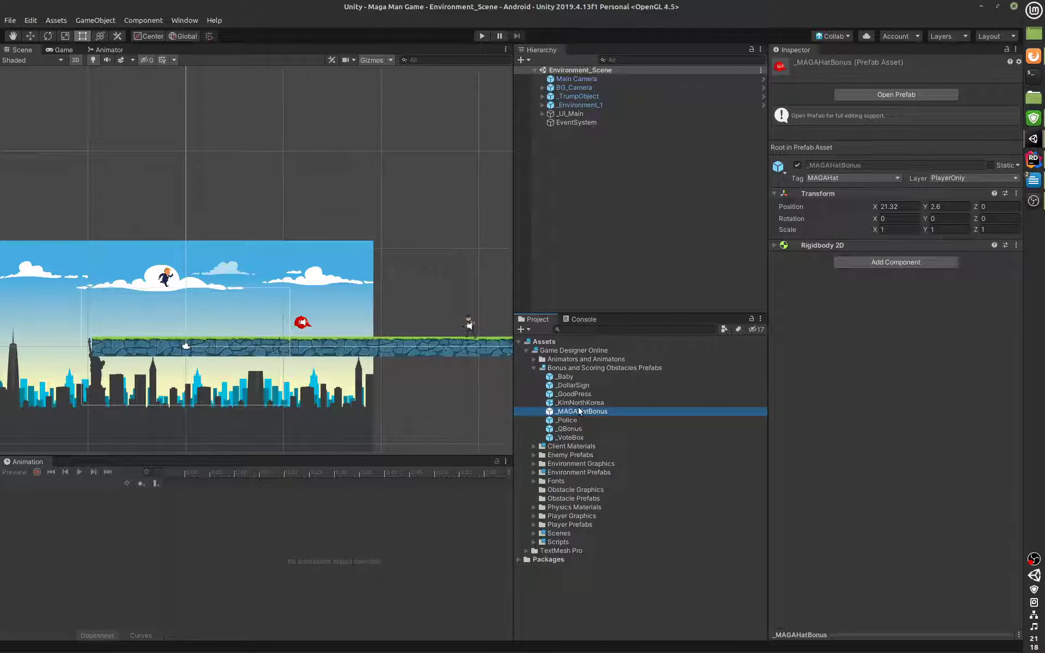
{"action": "left_click", "coordinate": [582, 397]}
{"action": "middle_click_drag", "start_coordinate": [395, 347], "coordinate": [335, 320]}
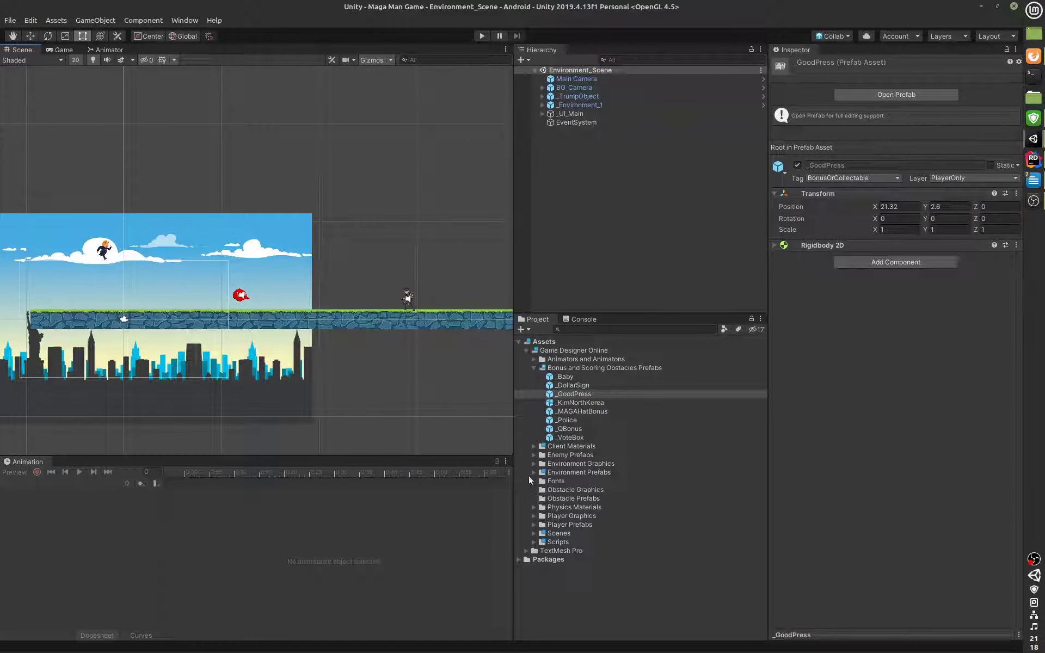
- Preview enemy prefabs _Angry_Celebrity through _FakeNews, then switch to Rider
{"action": "left_click", "coordinate": [533, 455]}
{"action": "left_click", "coordinate": [577, 464]}
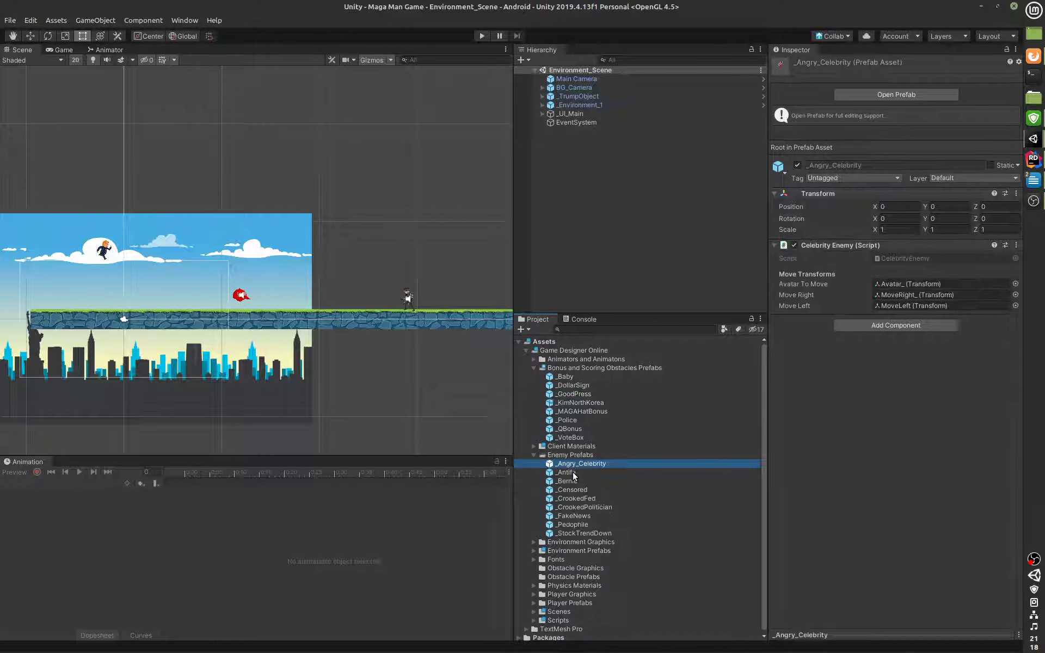
{"action": "left_click", "coordinate": [569, 472]}
{"action": "left_click", "coordinate": [577, 464]}
{"action": "left_click_drag", "start_coordinate": [861, 630], "coordinate": [861, 405]}
{"action": "left_click", "coordinate": [586, 473]}
{"action": "left_click", "coordinate": [584, 482]}
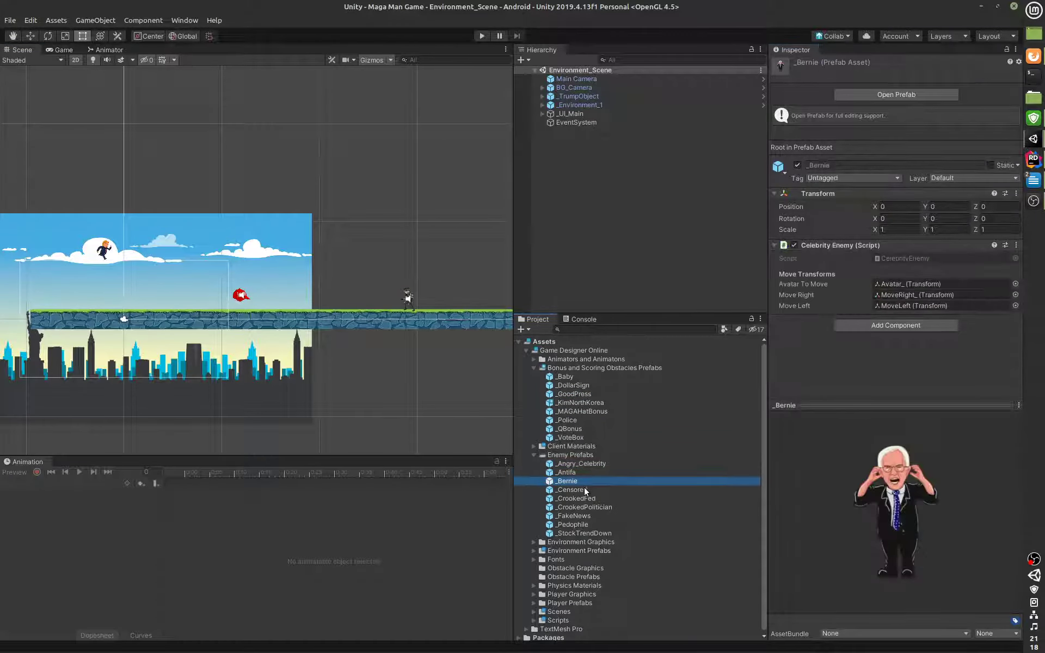
{"action": "left_click", "coordinate": [585, 489]}
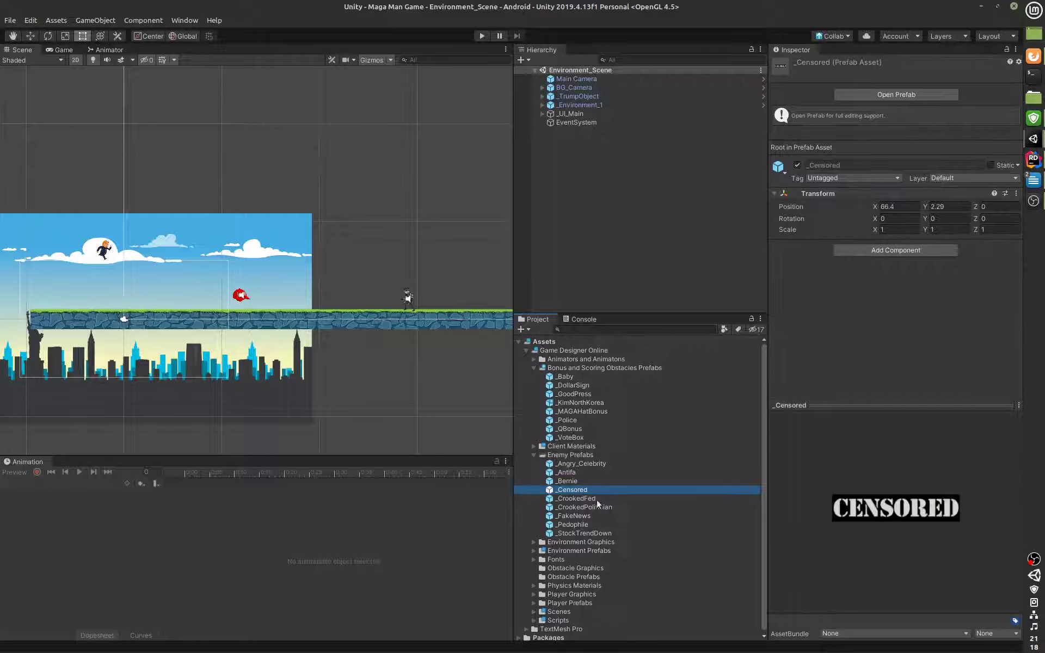
{"action": "left_click", "coordinate": [596, 498]}
{"action": "left_click", "coordinate": [620, 507]}
{"action": "left_click", "coordinate": [615, 516]}
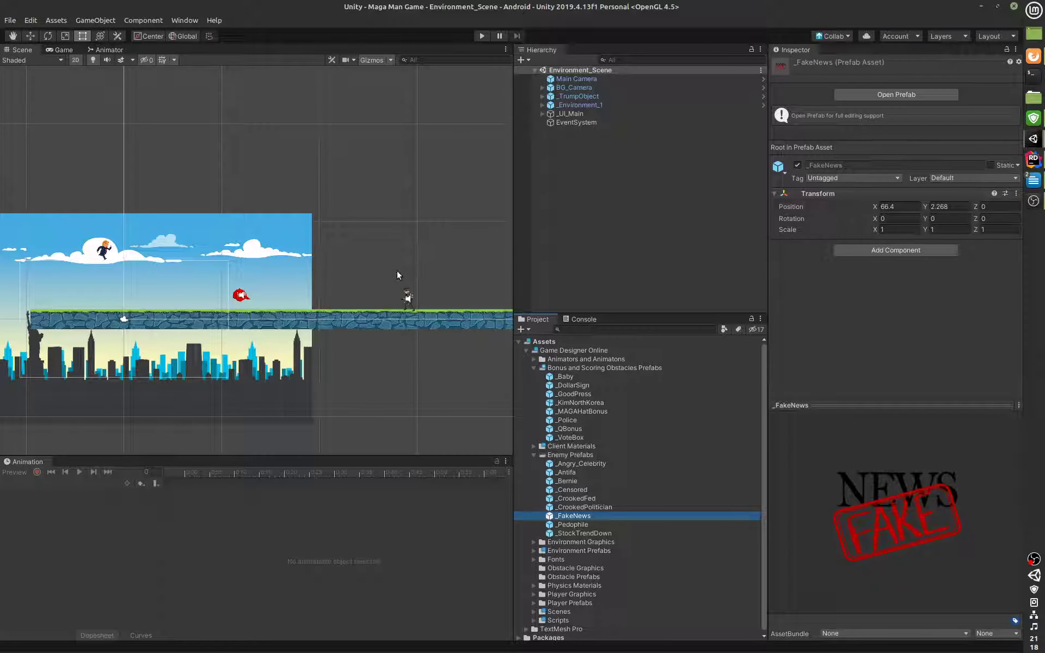
{"action": "left_click", "coordinate": [1032, 158]}
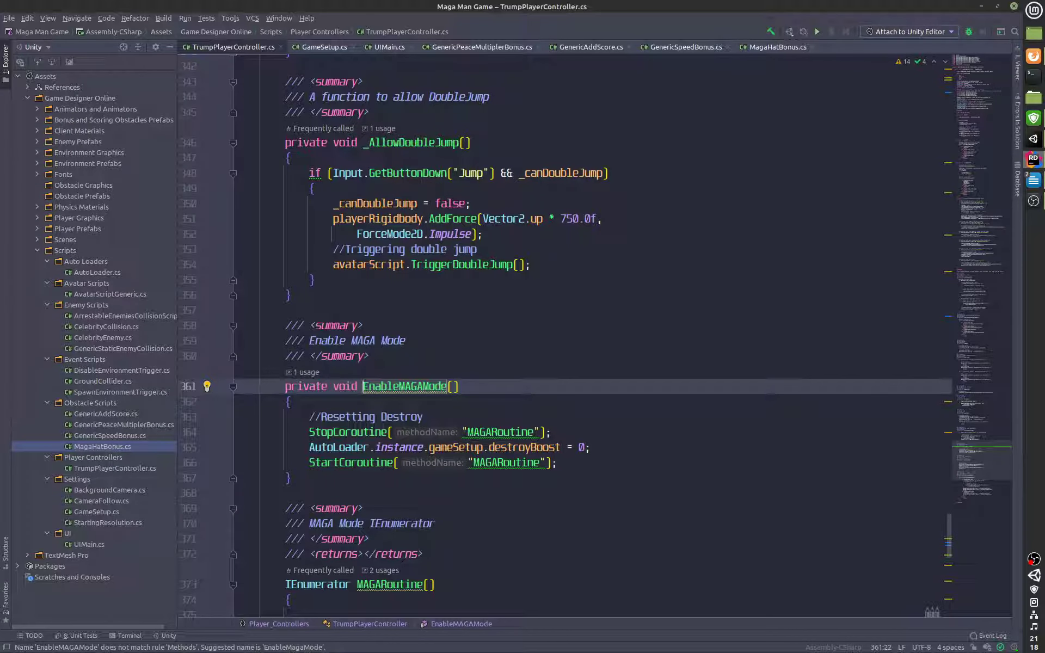
- Open GameSetup.cs and inspect the speedBoost field declaration
{"action": "left_click", "coordinate": [318, 49]}
{"action": "scroll", "coordinate": [978, 134], "scroll_direction": "up", "scroll_amount": 5}
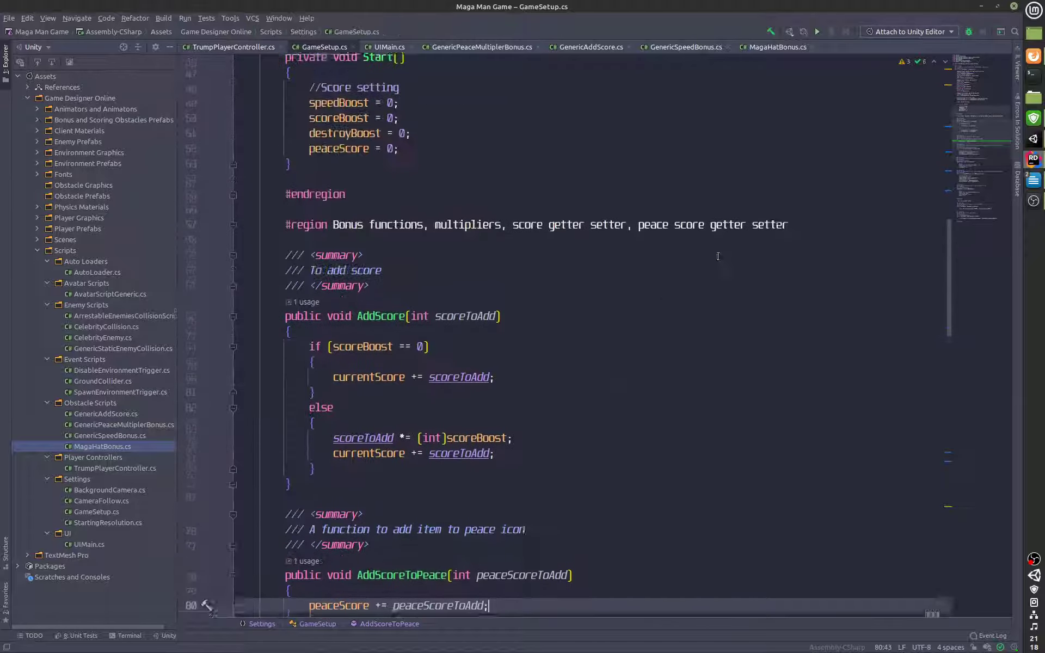
{"action": "left_click_drag", "start_coordinate": [978, 134], "coordinate": [982, 81]}
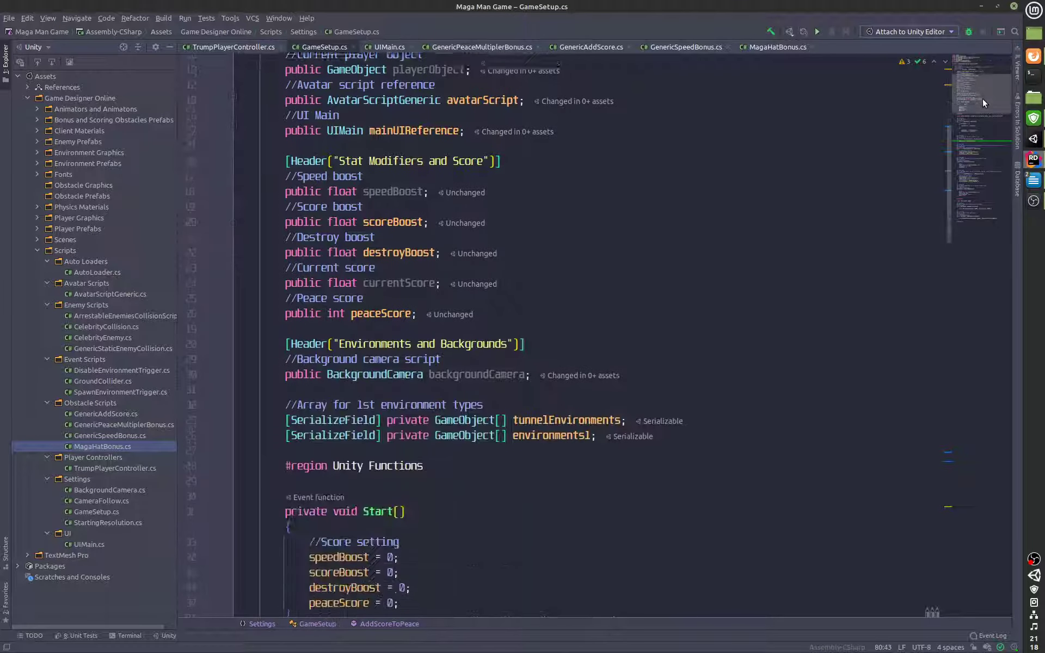
{"action": "left_click_drag", "start_coordinate": [981, 99], "coordinate": [985, 92]}
{"action": "scroll", "coordinate": [409, 351], "scroll_direction": "down", "scroll_amount": 1}
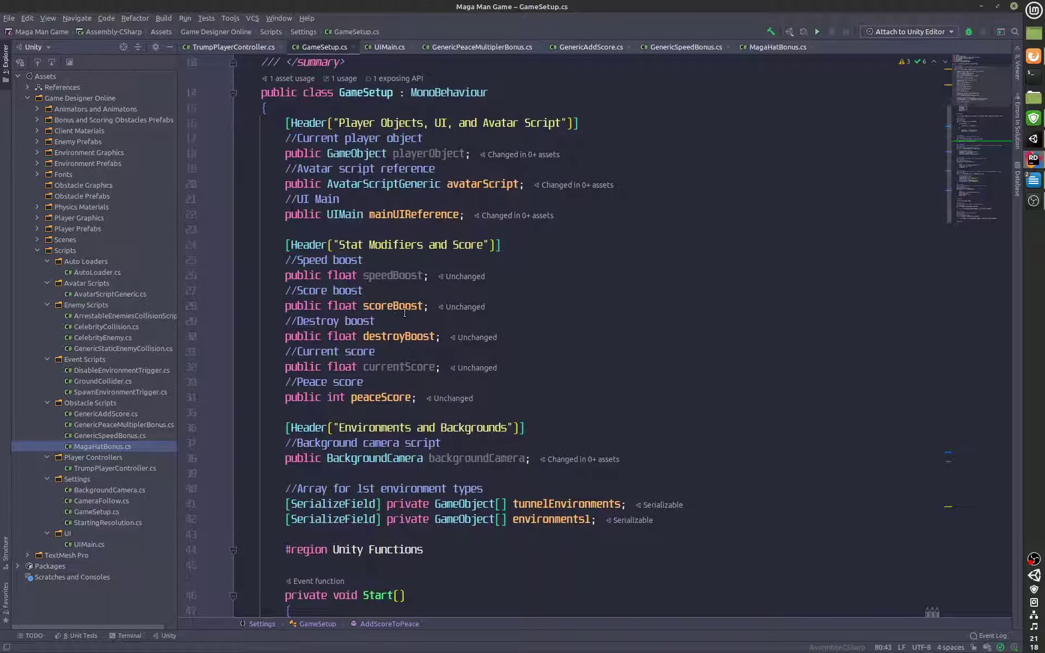
{"action": "scroll", "coordinate": [393, 336], "scroll_direction": "down", "scroll_amount": 1}
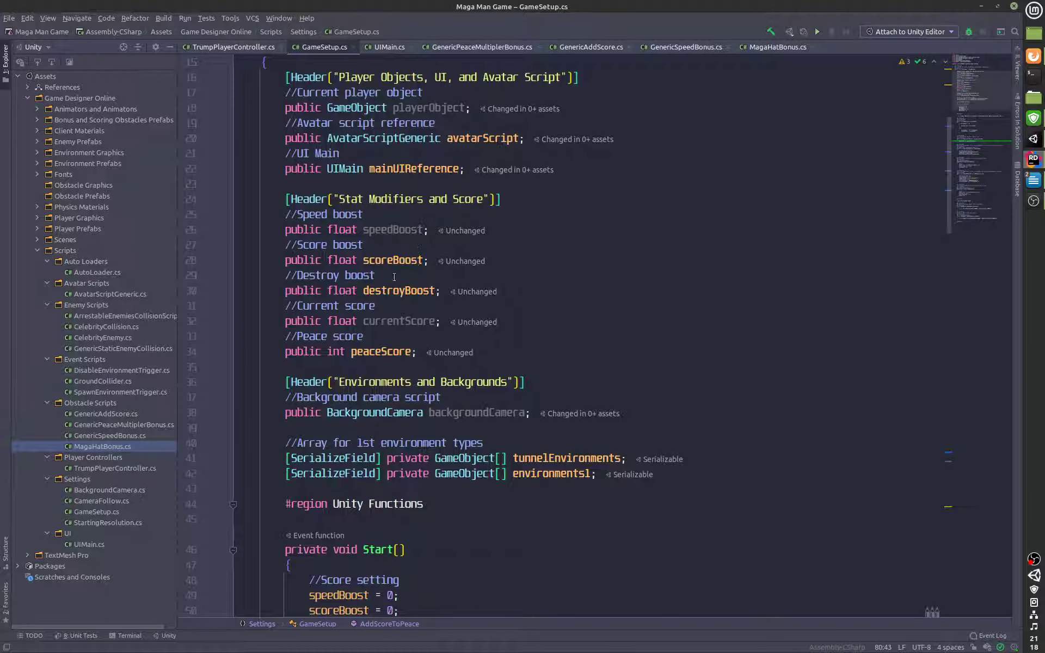
{"action": "scroll", "coordinate": [394, 278], "scroll_direction": "down", "scroll_amount": 1}
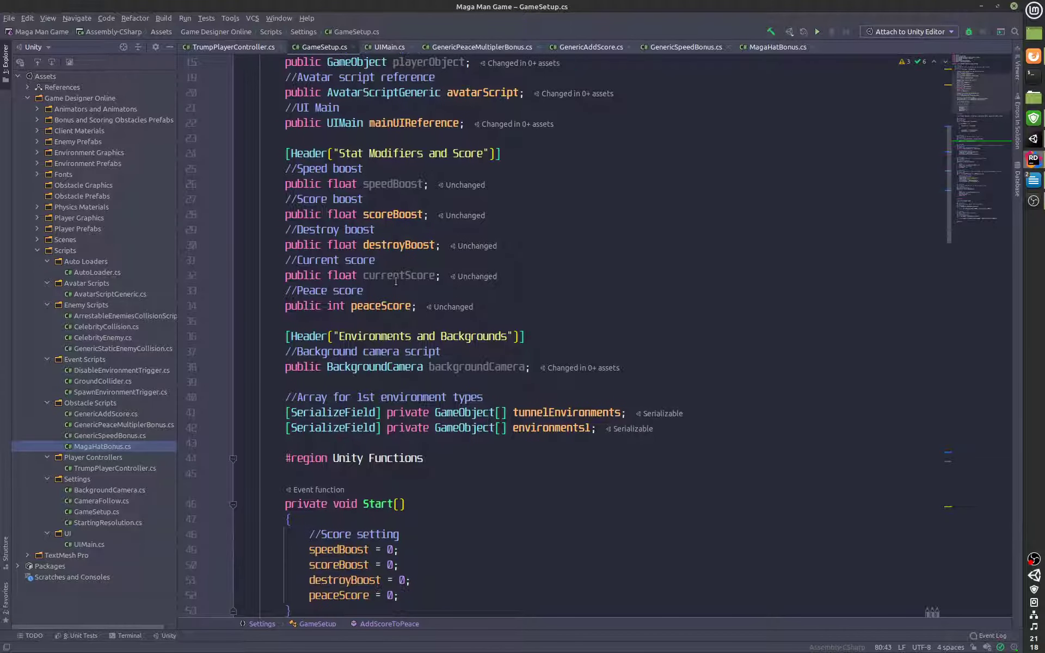
{"action": "left_click", "coordinate": [394, 184]}
{"action": "scroll", "coordinate": [649, 319], "scroll_direction": "down", "scroll_amount": 9}
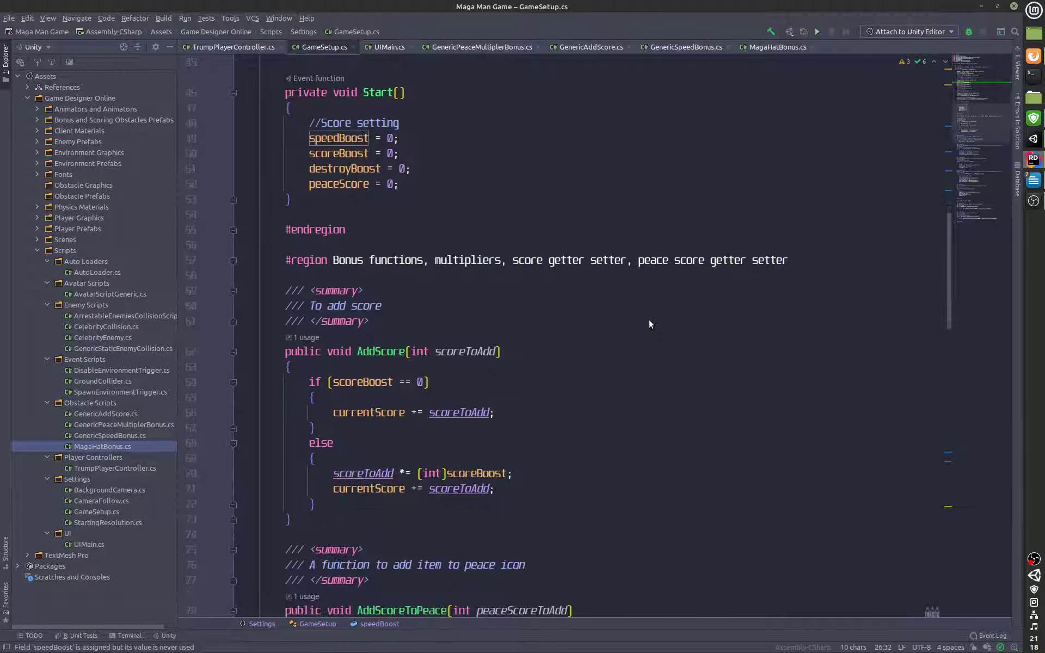
{"action": "scroll", "coordinate": [649, 319], "scroll_direction": "up", "scroll_amount": 7}
{"action": "scroll", "coordinate": [385, 185], "scroll_direction": "up", "scroll_amount": 3}
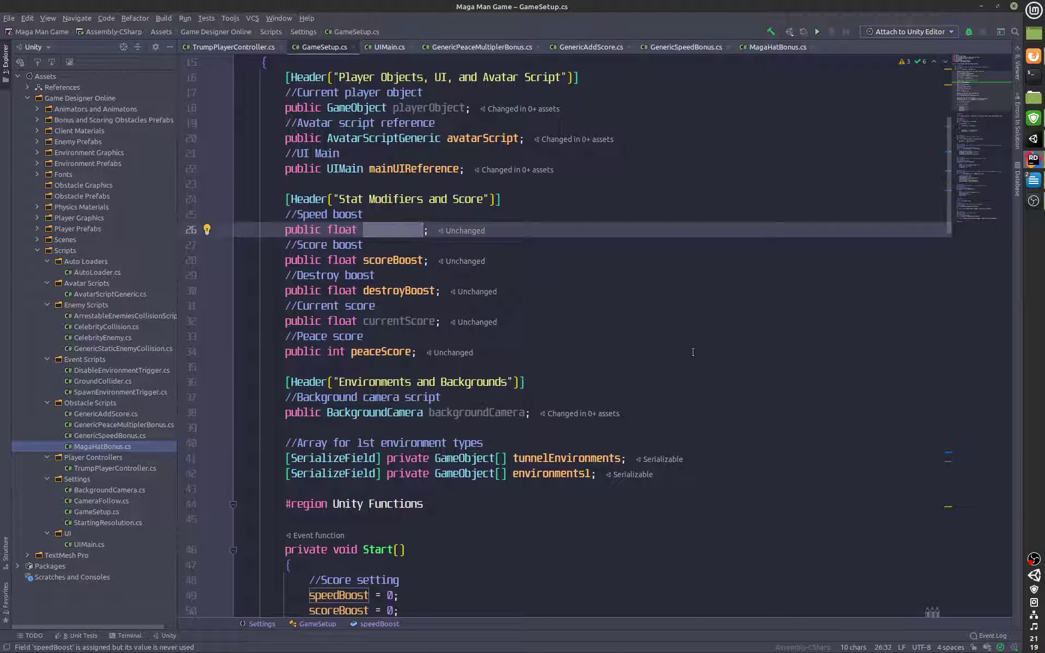
{"action": "left_click", "coordinate": [632, 306]}
{"action": "scroll", "coordinate": [631, 307], "scroll_direction": "down", "scroll_amount": 14}
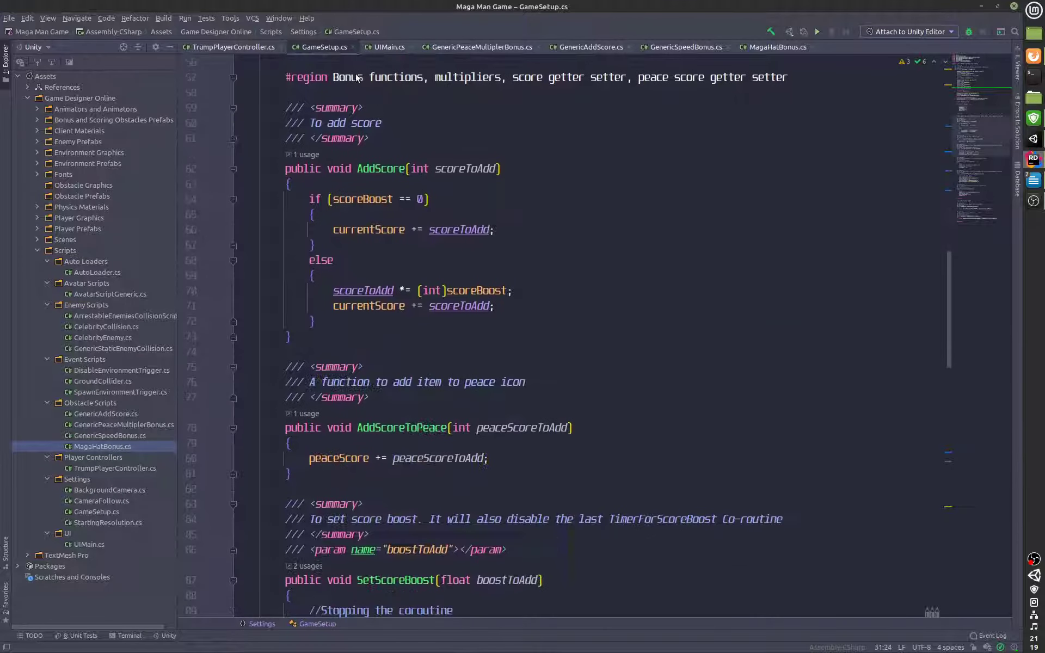
- Return to TrumpPlayerController.cs, scroll to its end, and briefly check the browser
{"action": "left_click", "coordinate": [212, 47]}
{"action": "scroll", "coordinate": [986, 323], "scroll_direction": "up", "scroll_amount": 5}
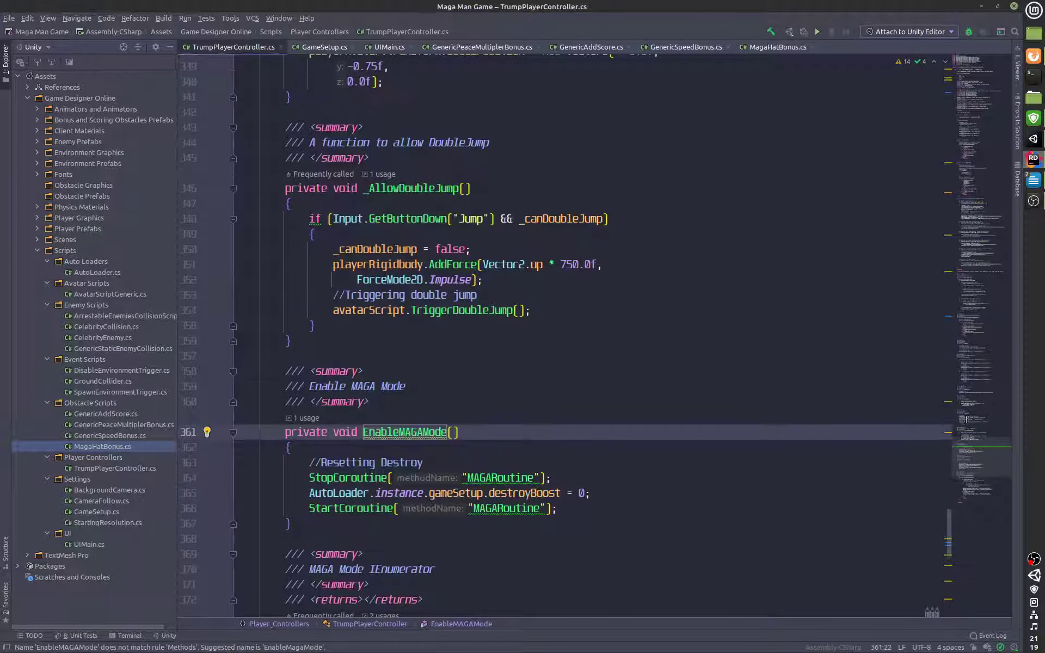
{"action": "left_click_drag", "start_coordinate": [970, 70], "coordinate": [992, 507]}
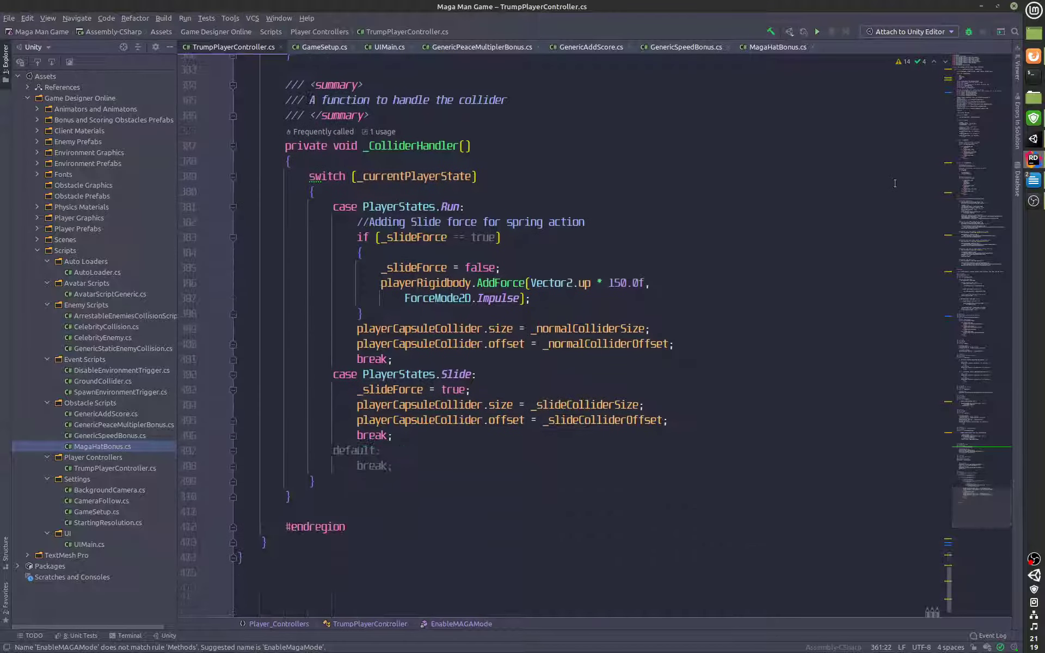
{"action": "left_click", "coordinate": [1027, 63]}
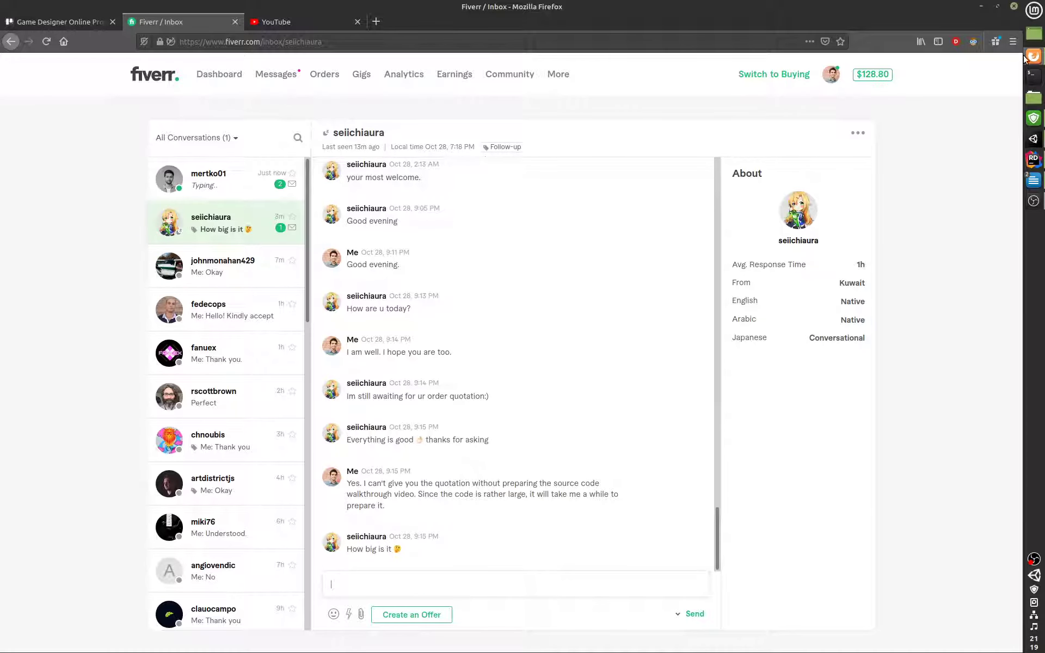
{"action": "left_click", "coordinate": [1029, 60]}
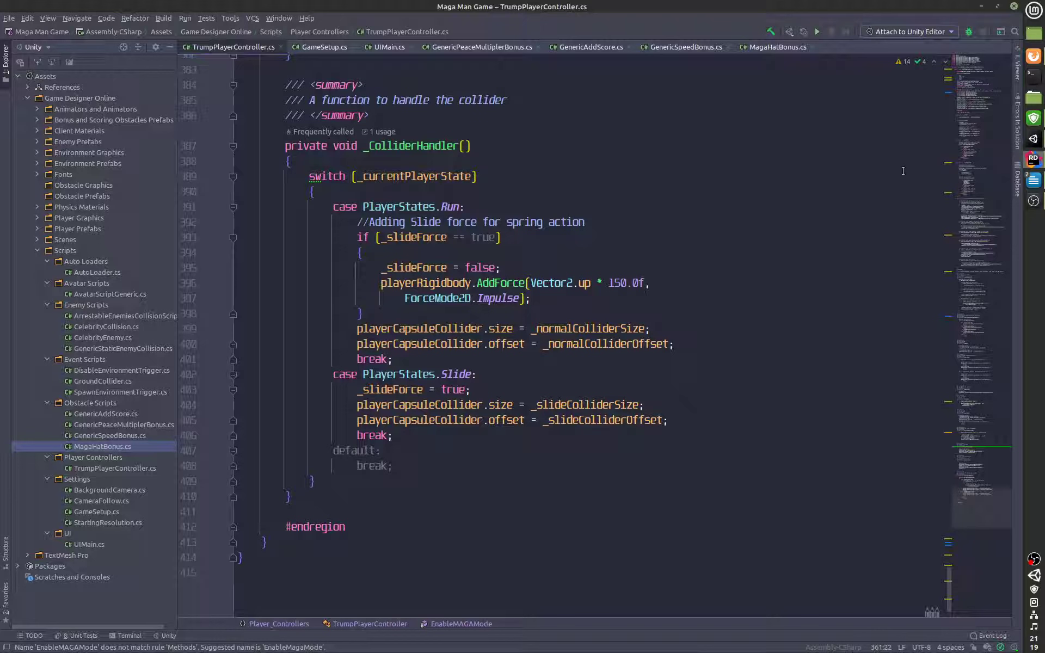
{"action": "left_click", "coordinate": [1037, 141]}
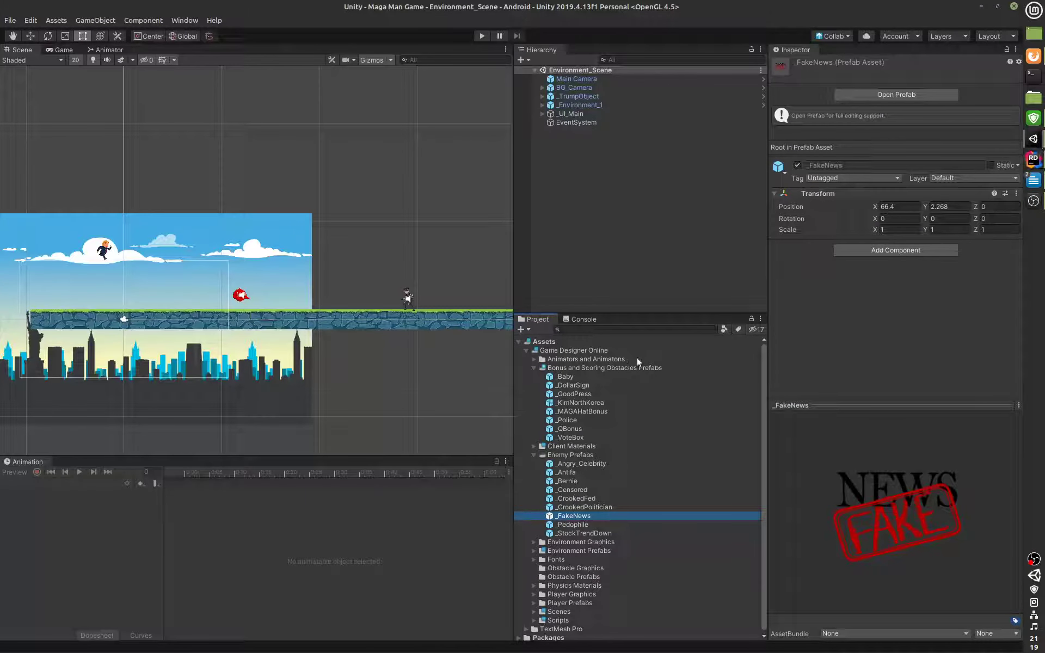
{"action": "left_click", "coordinate": [483, 36]}
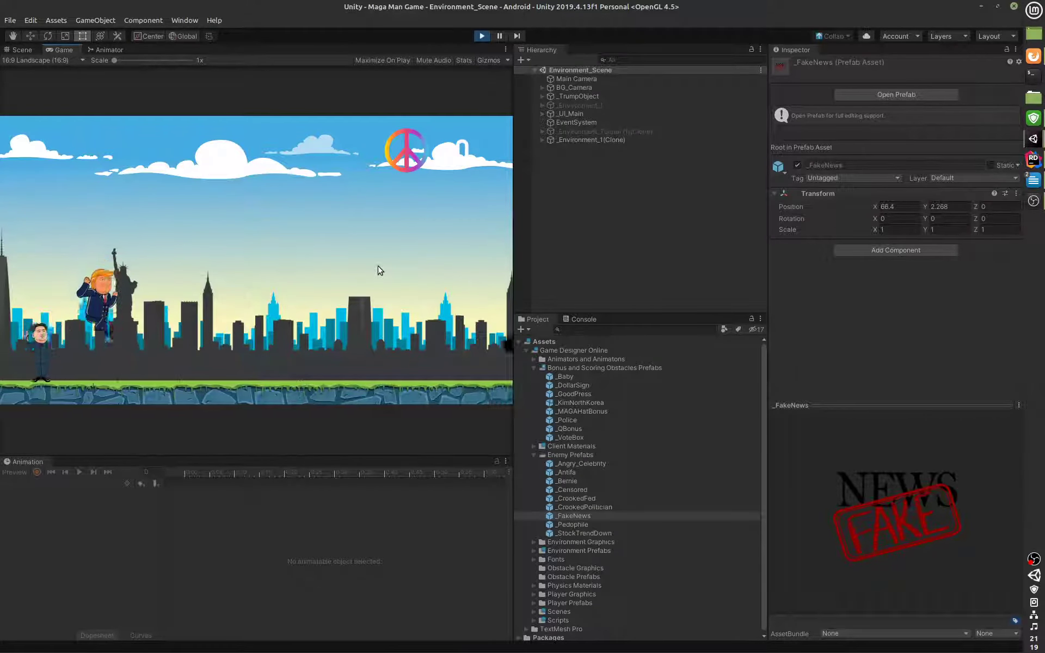
{"action": "left_click", "coordinate": [379, 271]}
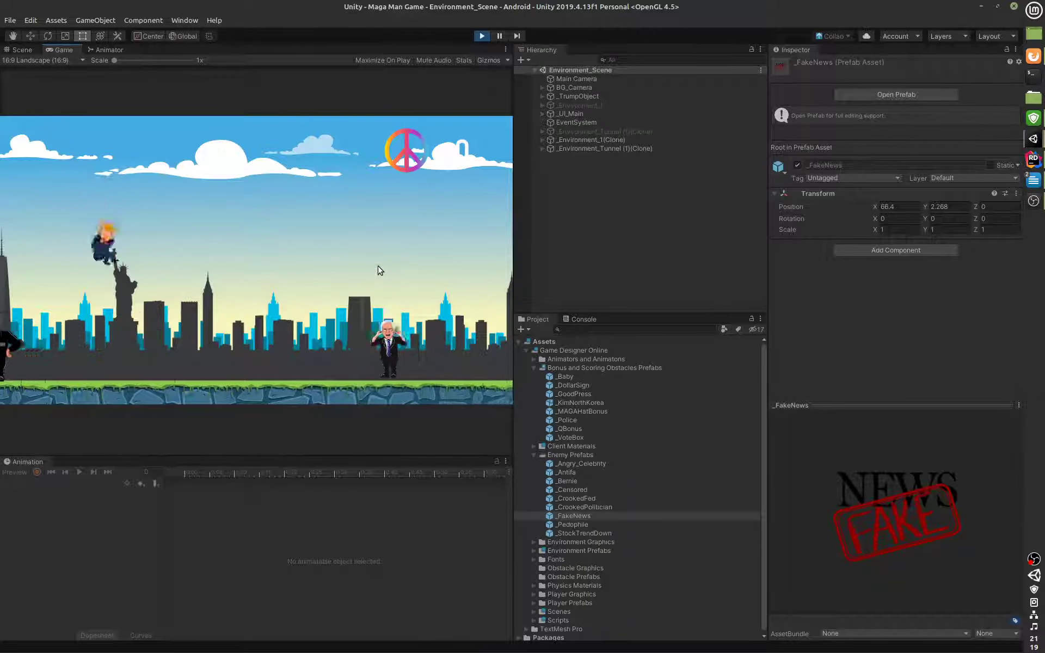
{"action": "left_click", "coordinate": [379, 270]}
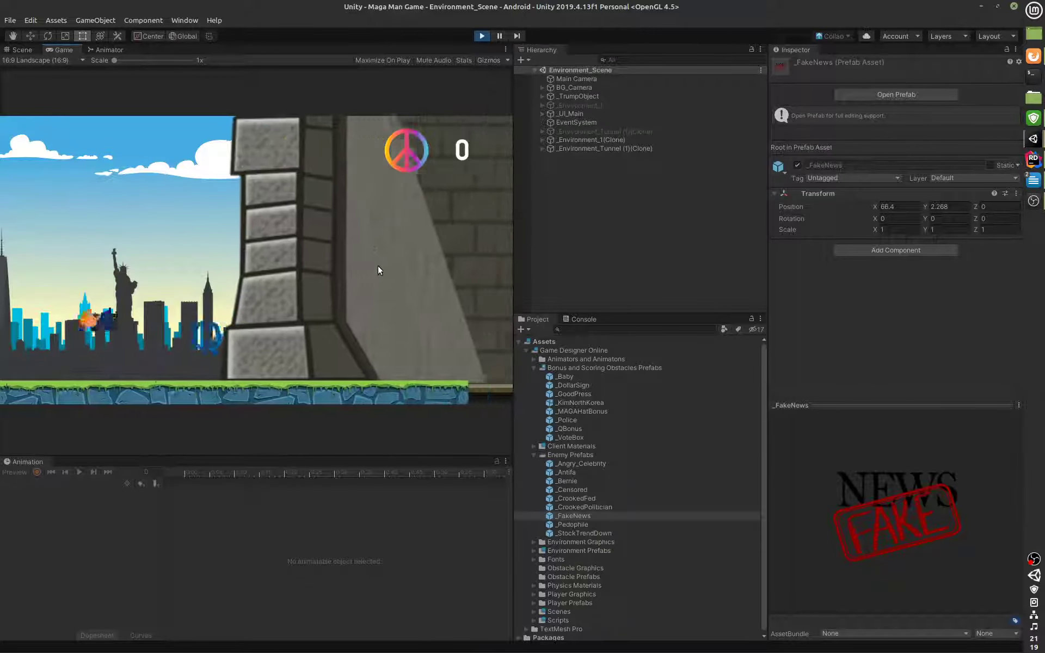
{"action": "left_click", "coordinate": [482, 36]}
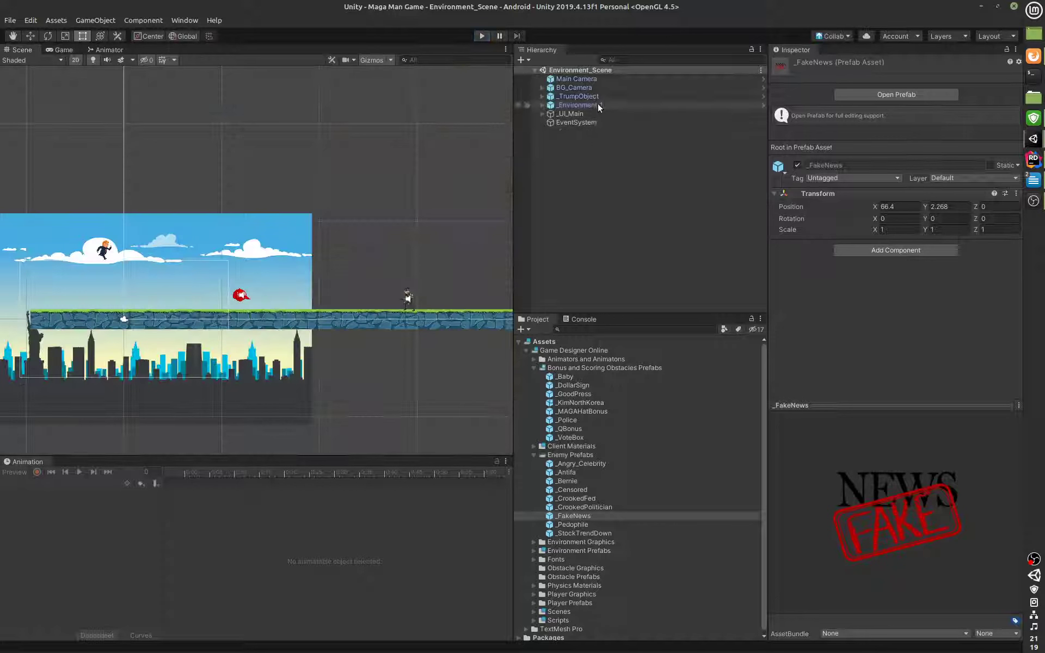
- Set Avatar_'s Order in Layer to 5 and Apply All overrides on _TrumpObject
{"action": "left_click", "coordinate": [592, 96]}
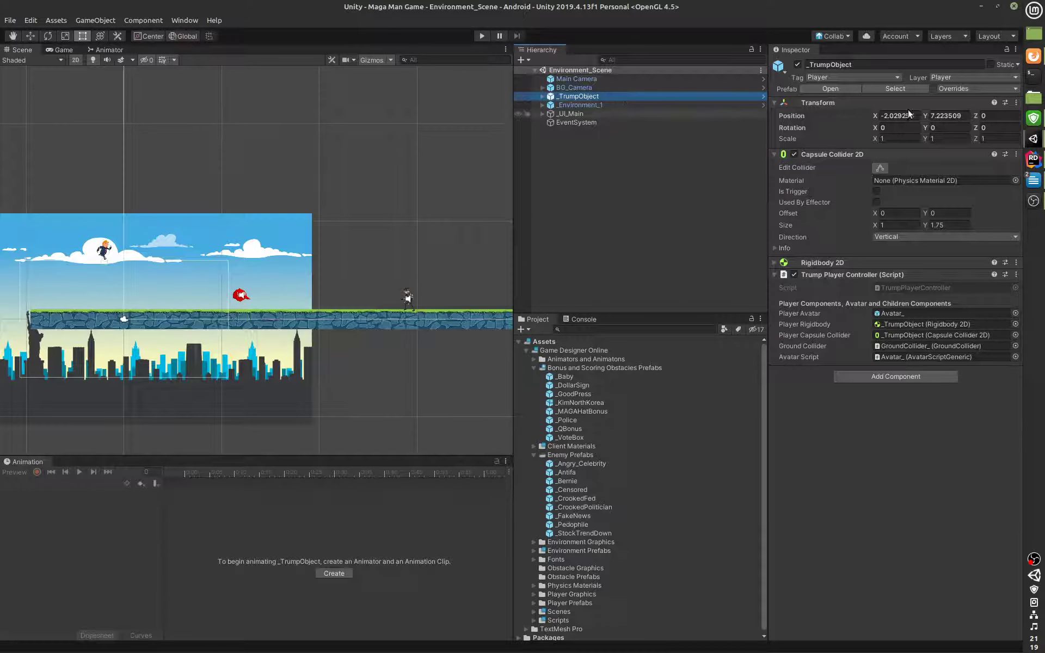
{"action": "left_click", "coordinate": [542, 96]}
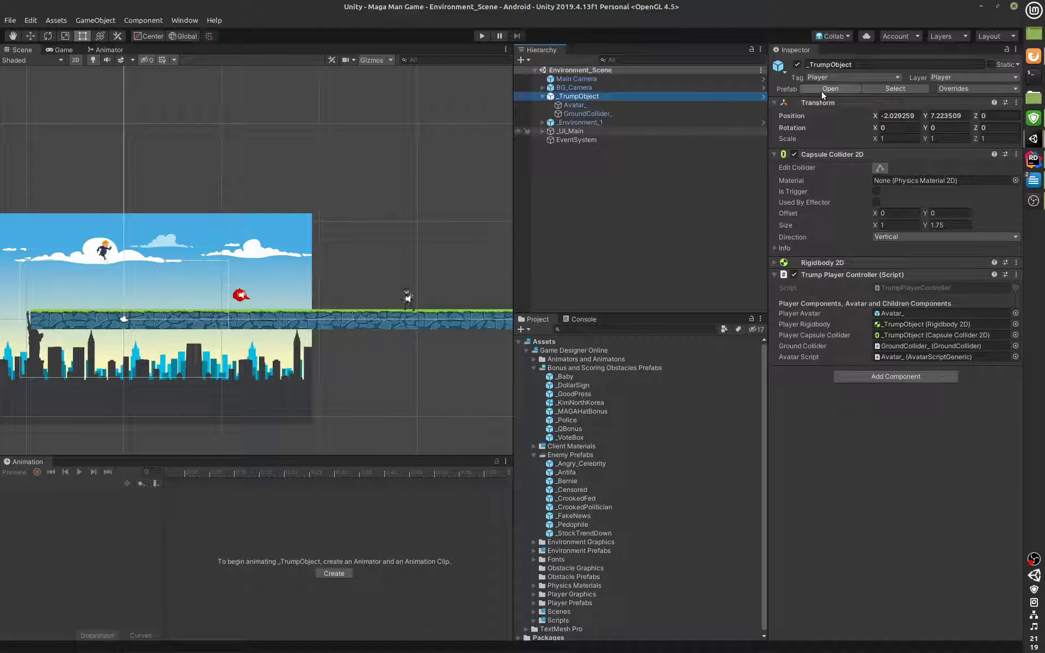
{"action": "key", "text": "Down"}
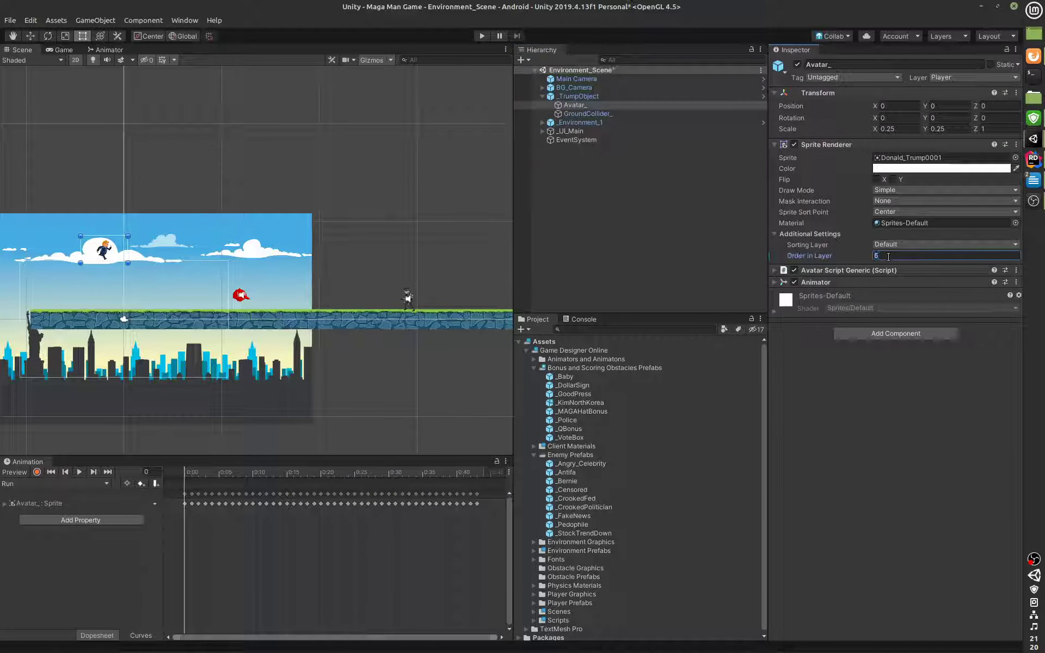
{"action": "left_click", "coordinate": [587, 96]}
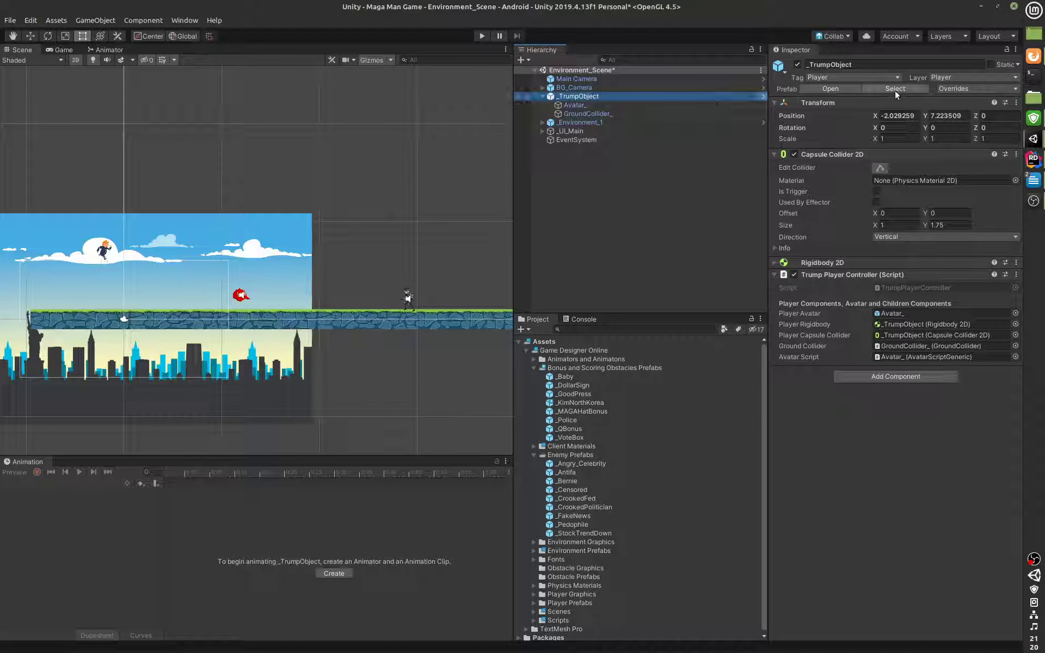
{"action": "left_click", "coordinate": [985, 91]}
{"action": "left_click", "coordinate": [1006, 185]}
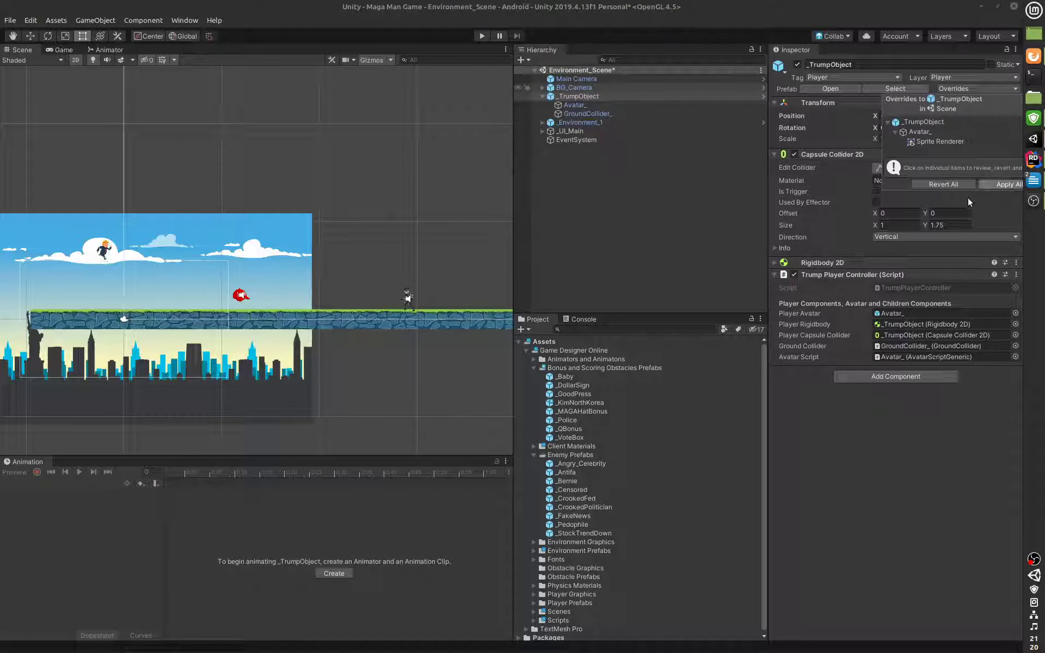
- Run two short test plays of the runner, then select _TrumpObject
{"action": "left_click", "coordinate": [481, 36]}
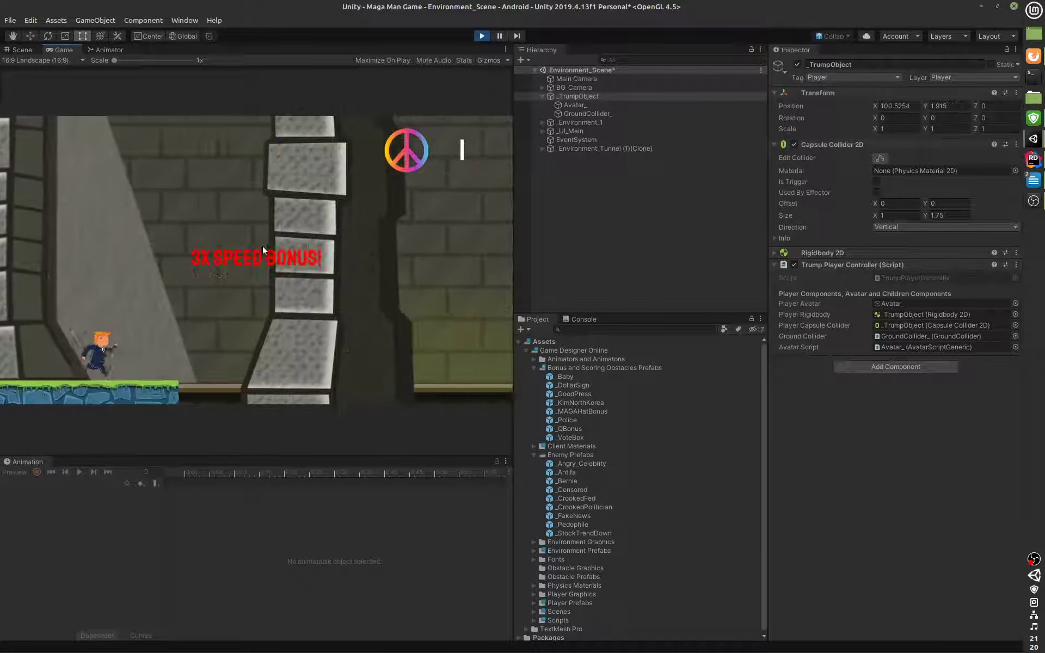
{"action": "left_click", "coordinate": [480, 35]}
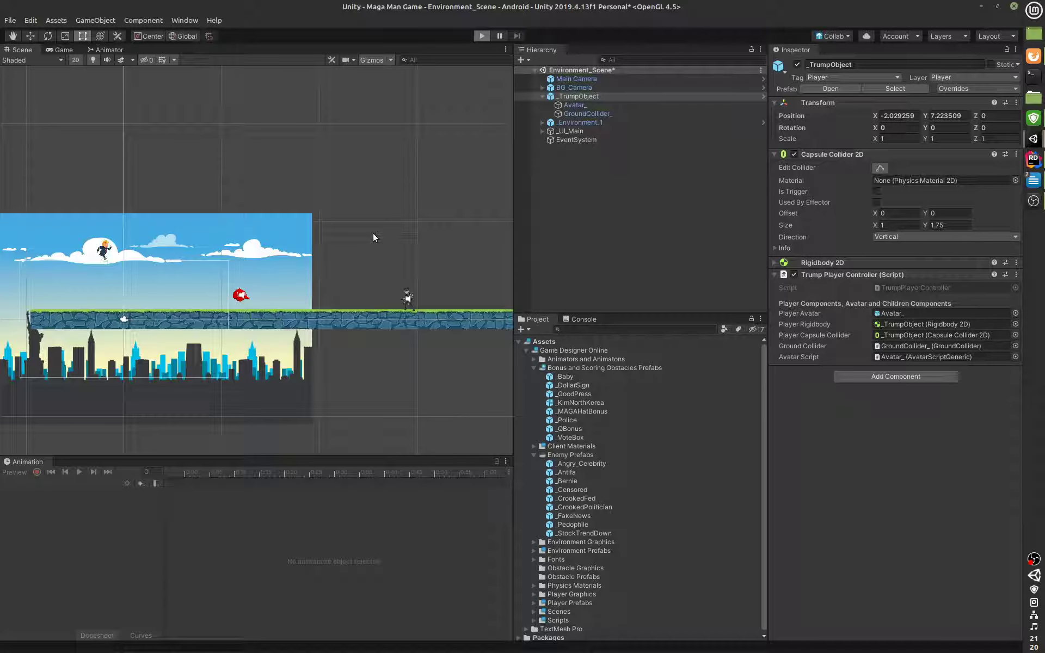
{"action": "key", "text": "ctrl+p"}
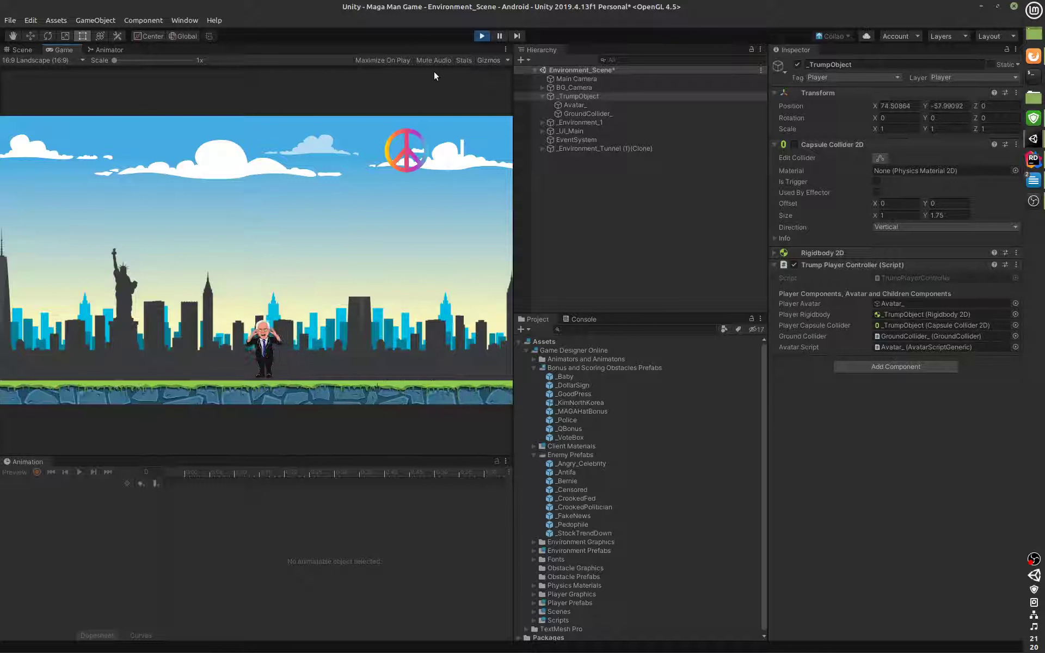
{"action": "key", "text": "ctrl+p"}
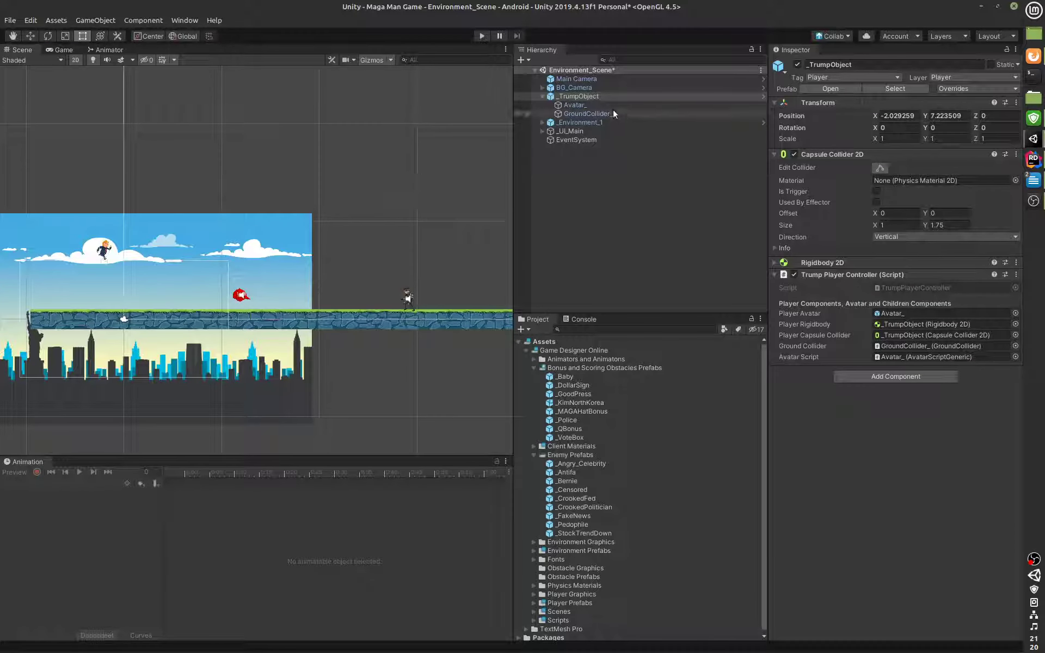
{"action": "left_click", "coordinate": [606, 99]}
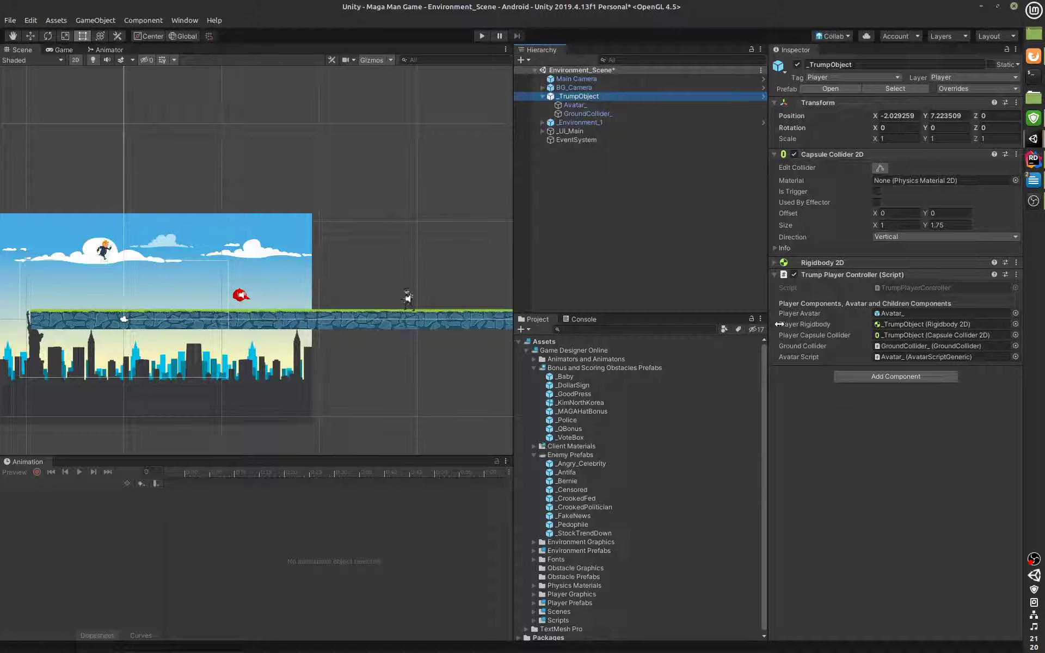
- Change the _DoSlide avatar y offset from -0.75f to -0.45f, then return to Unity
{"action": "left_click", "coordinate": [1033, 159]}
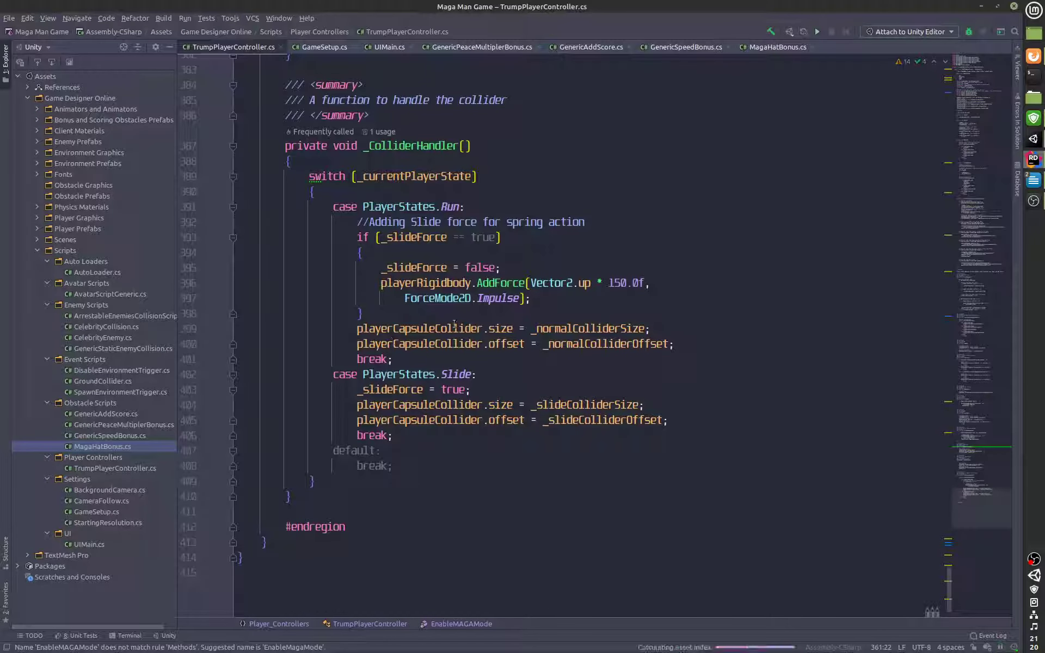
{"action": "scroll", "coordinate": [501, 407], "scroll_direction": "up", "scroll_amount": 4}
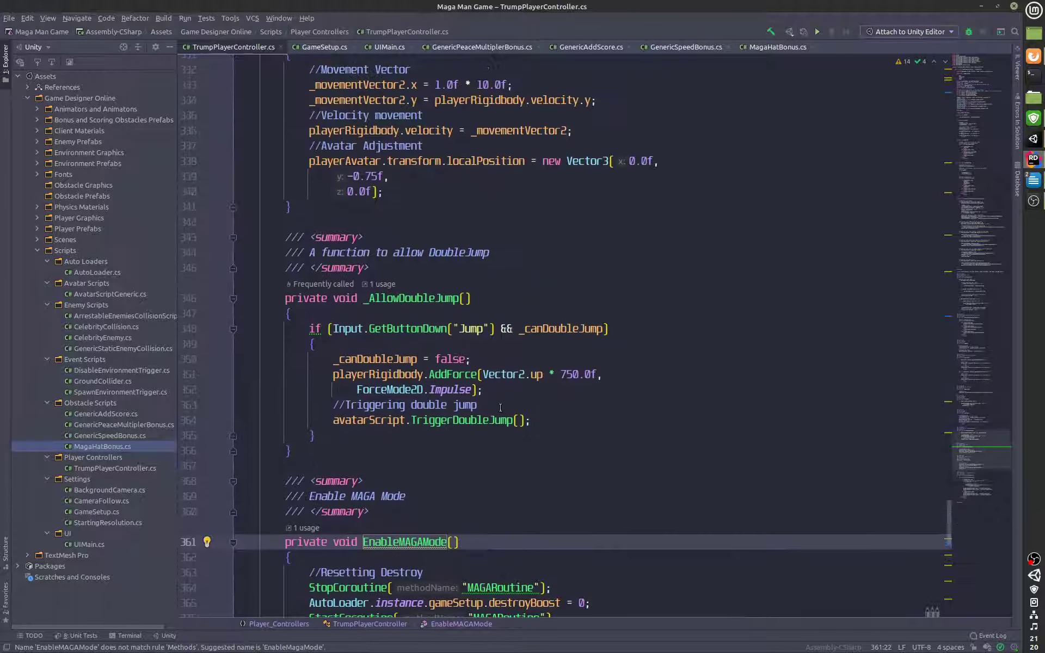
{"action": "scroll", "coordinate": [444, 360], "scroll_direction": "up", "scroll_amount": 5}
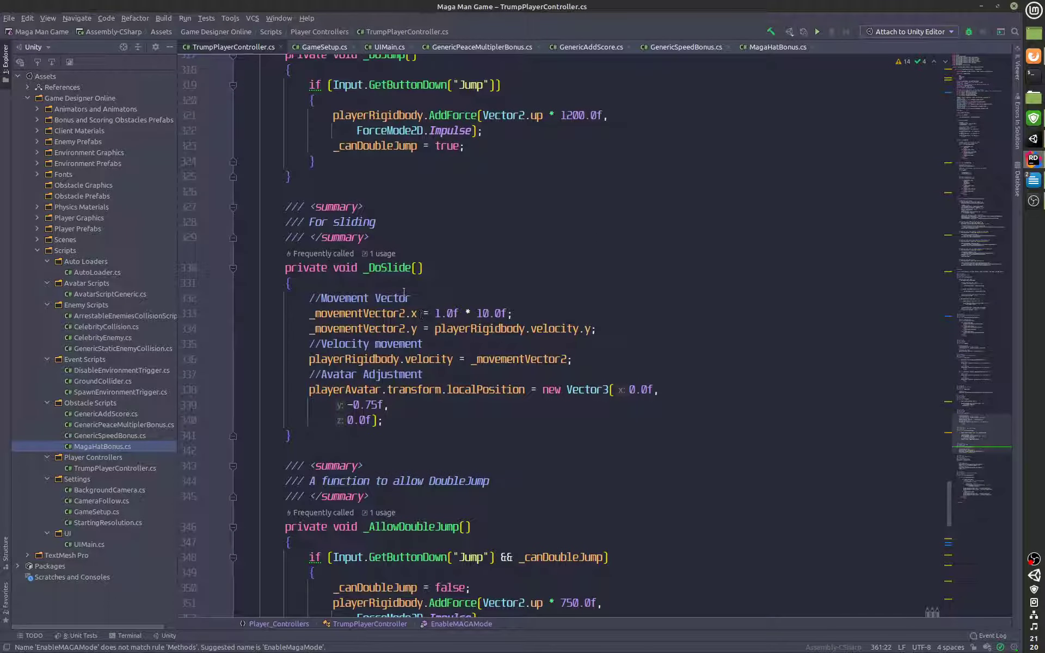
{"action": "left_click", "coordinate": [369, 404]}
{"action": "key", "text": "BackSpace"}
{"action": "type", "text": "7"}
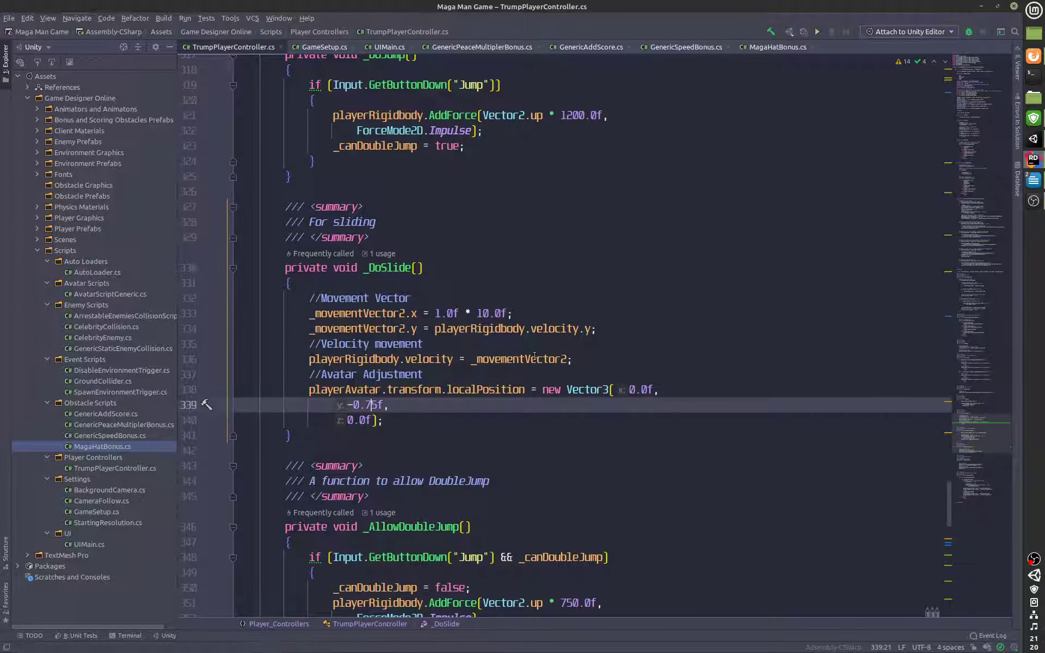
{"action": "key", "text": "BackSpace"}
{"action": "type", "text": "5"}
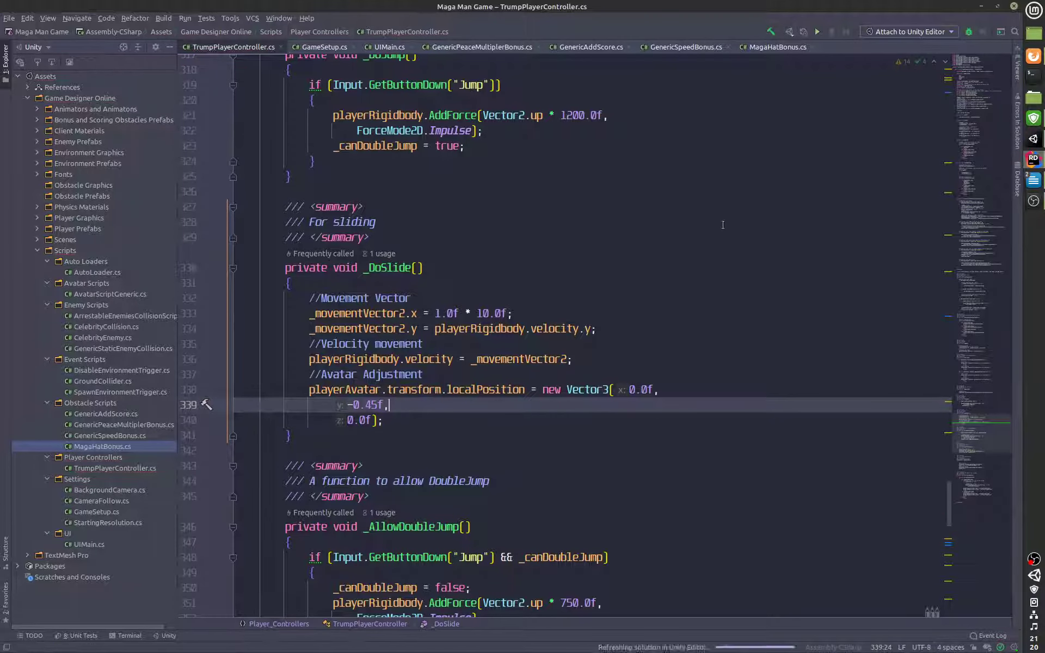
{"action": "left_click", "coordinate": [1033, 139]}
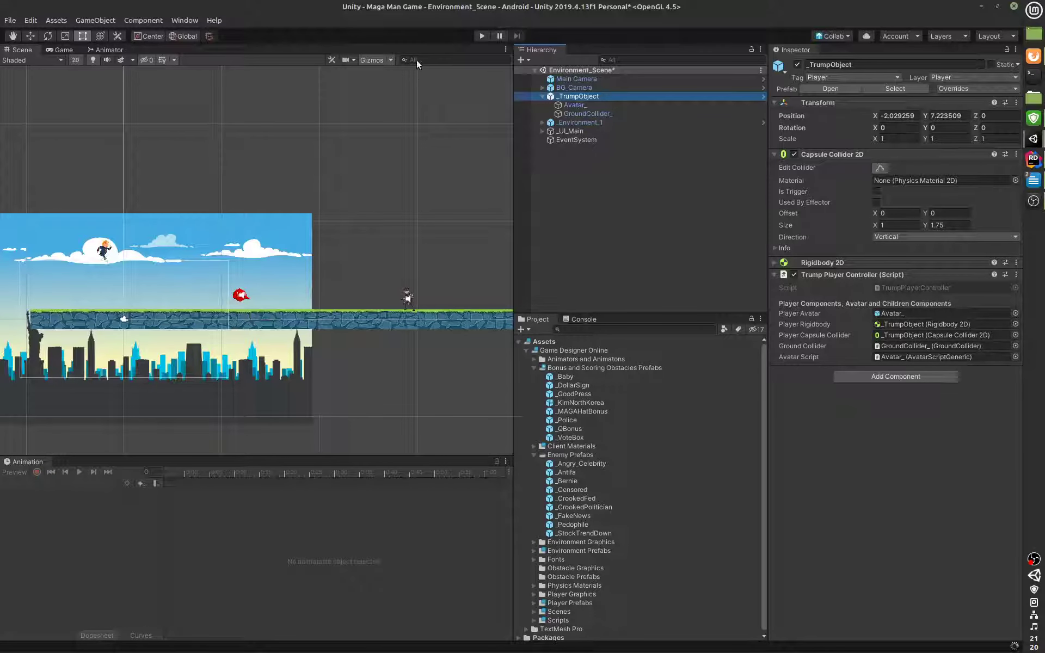
{"action": "left_click", "coordinate": [481, 36]}
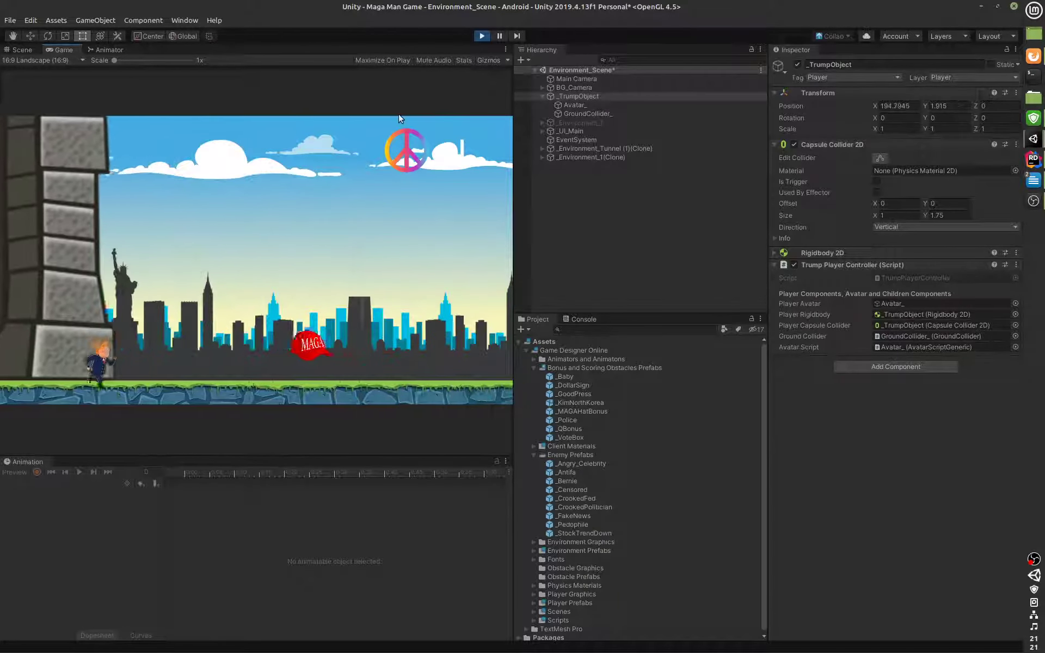
- Set Avatar_ Order in Layer to 1, save, apply it to _TrumpObject, and play again
{"action": "left_click", "coordinate": [482, 36]}
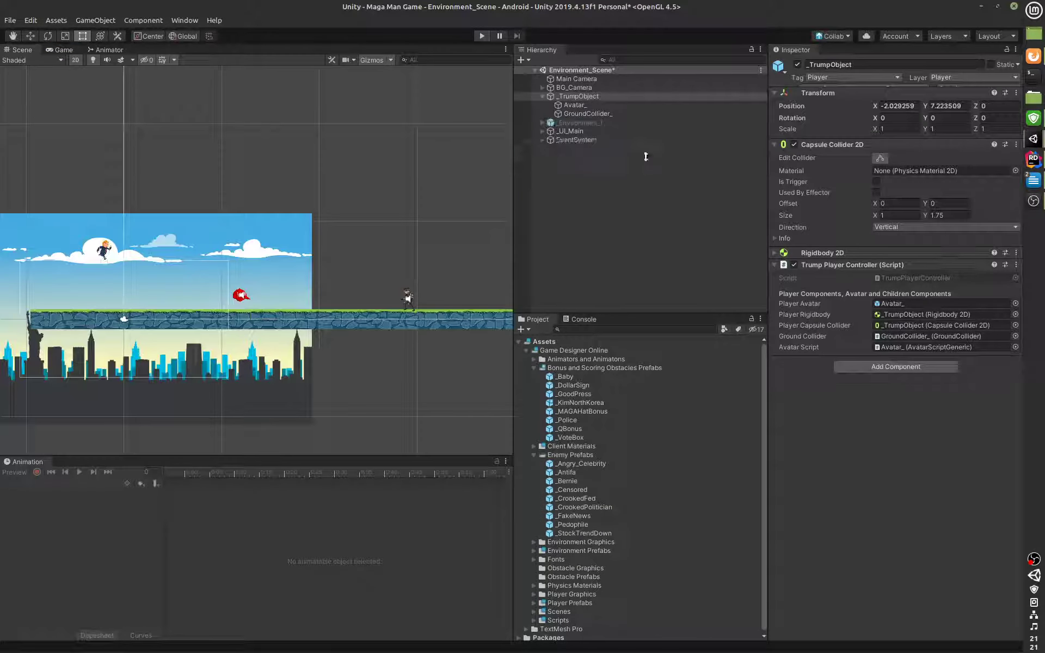
{"action": "left_click", "coordinate": [584, 104]}
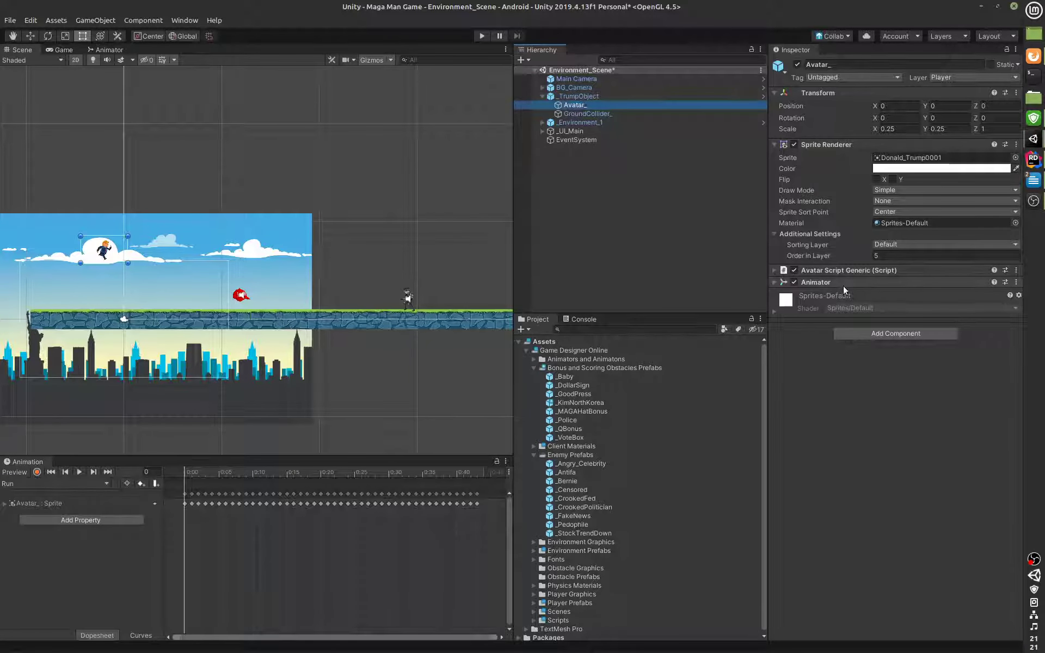
{"action": "key", "text": "ctrl+s"}
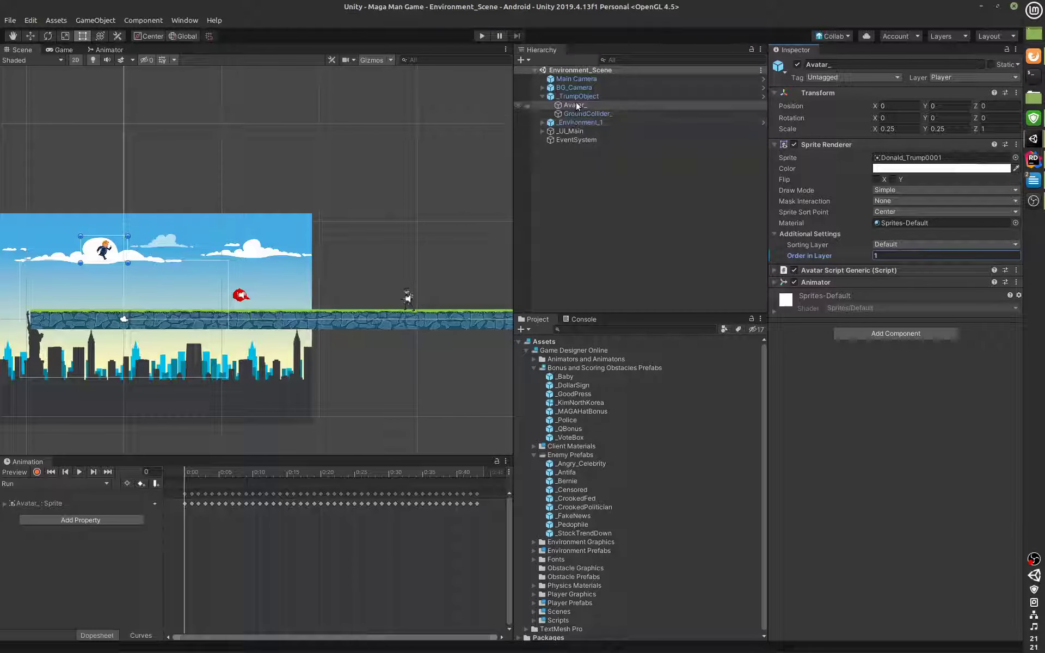
{"action": "left_click", "coordinate": [578, 96]}
{"action": "left_click", "coordinate": [978, 89]}
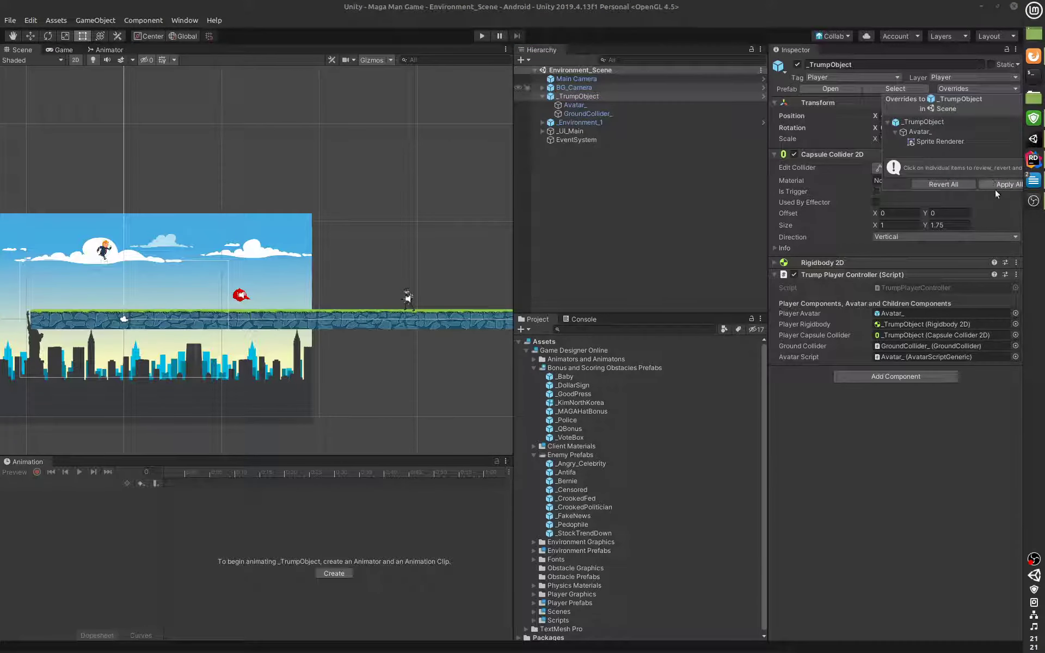
{"action": "left_click", "coordinate": [996, 185]}
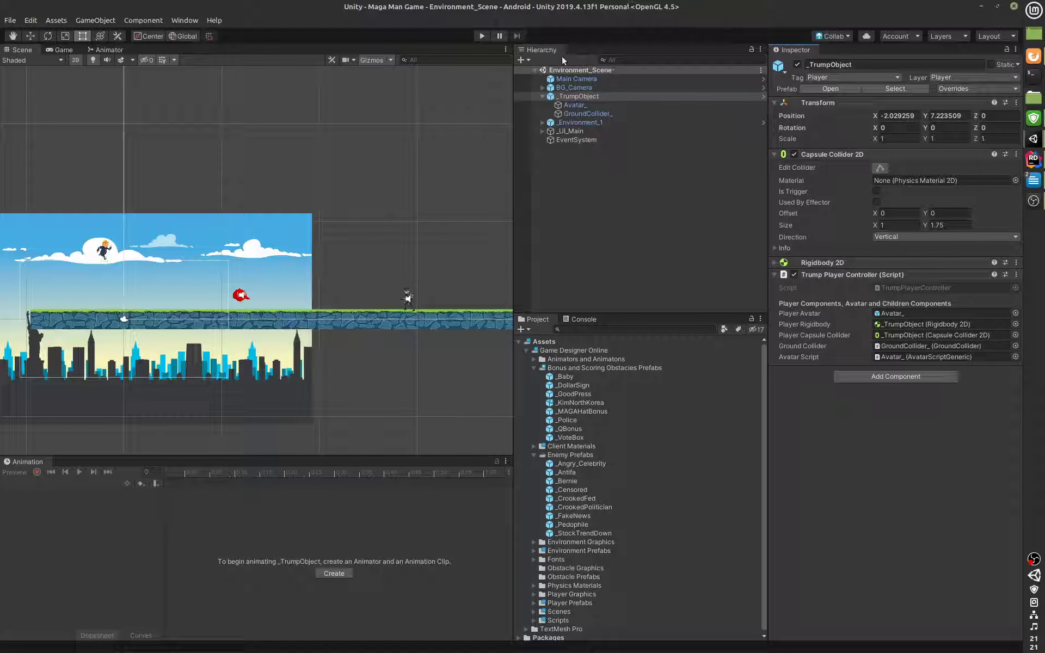
{"action": "left_click", "coordinate": [488, 35]}
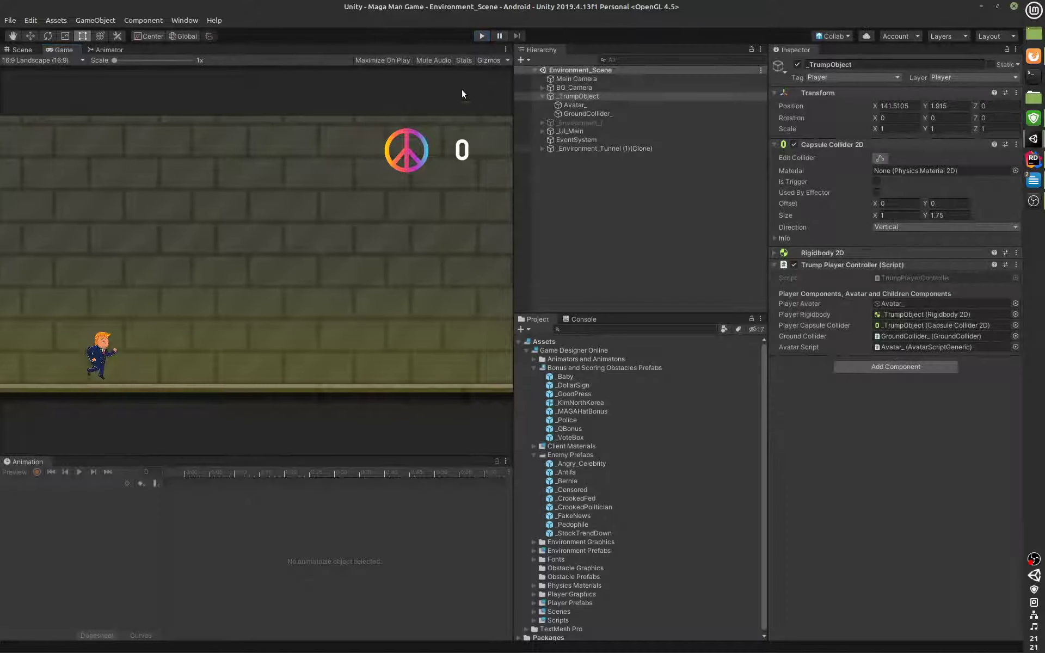
- Stop the running game and restart the play-test through the tunnel with Ctrl+P
{"action": "left_click", "coordinate": [481, 36]}
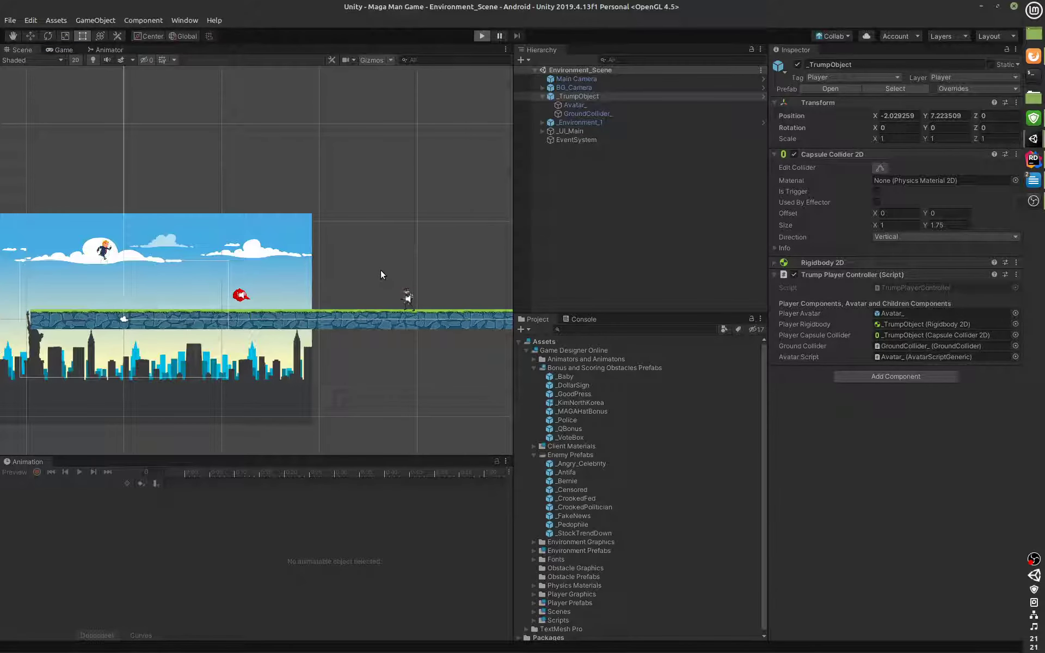
{"action": "key", "text": "ctrl+p"}
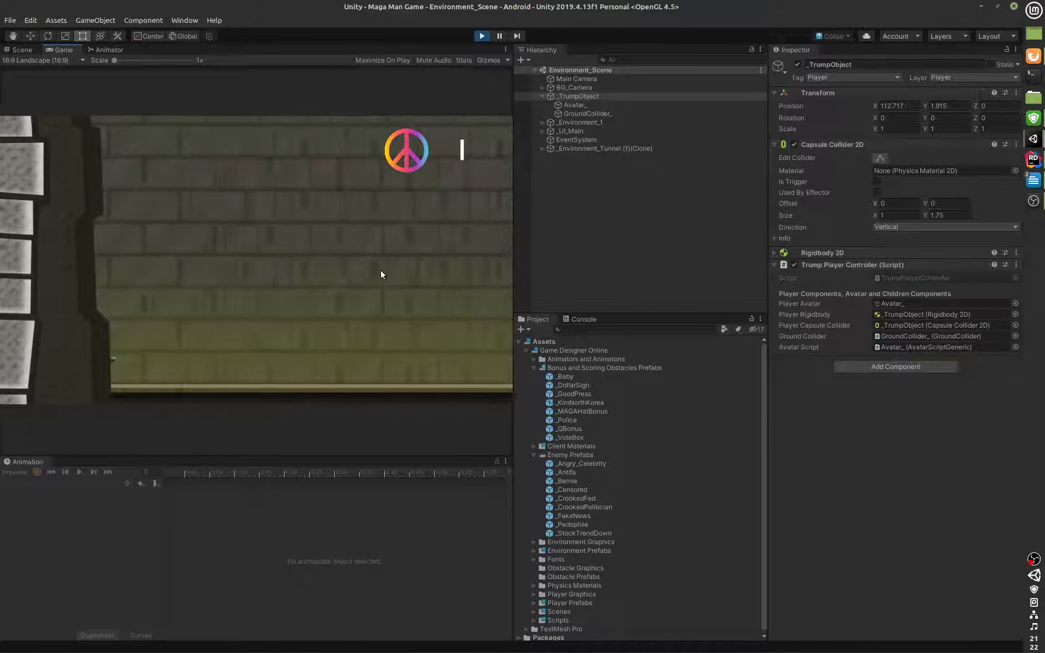
- Stop the play test and open the _Environment_Tunnel (1) prefab in Prefab Mode
{"action": "left_click", "coordinate": [480, 36]}
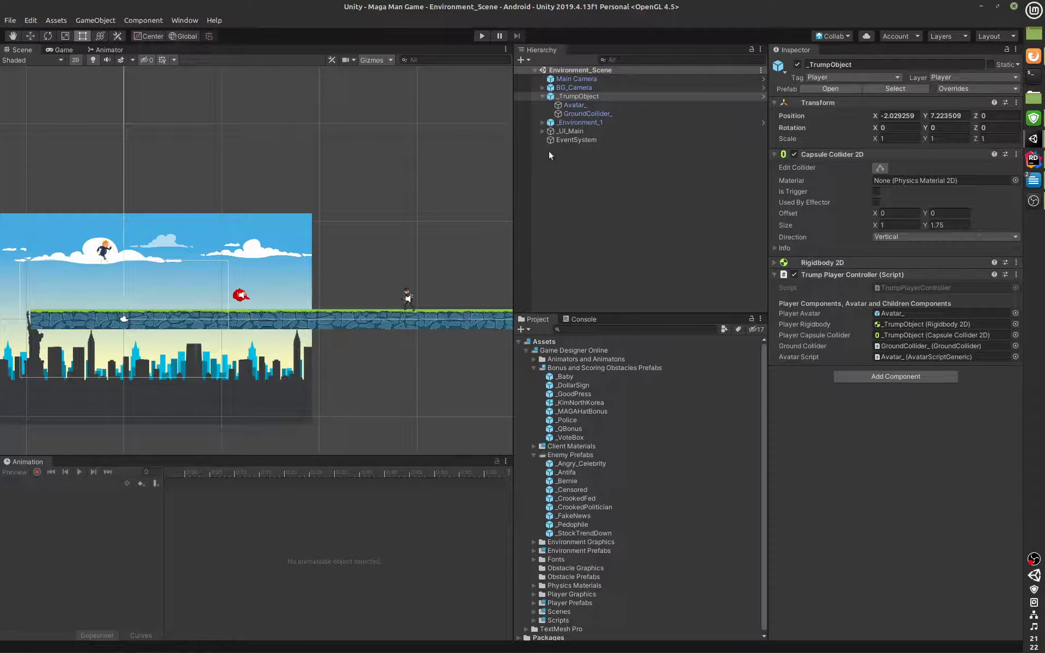
{"action": "left_click", "coordinate": [543, 97]}
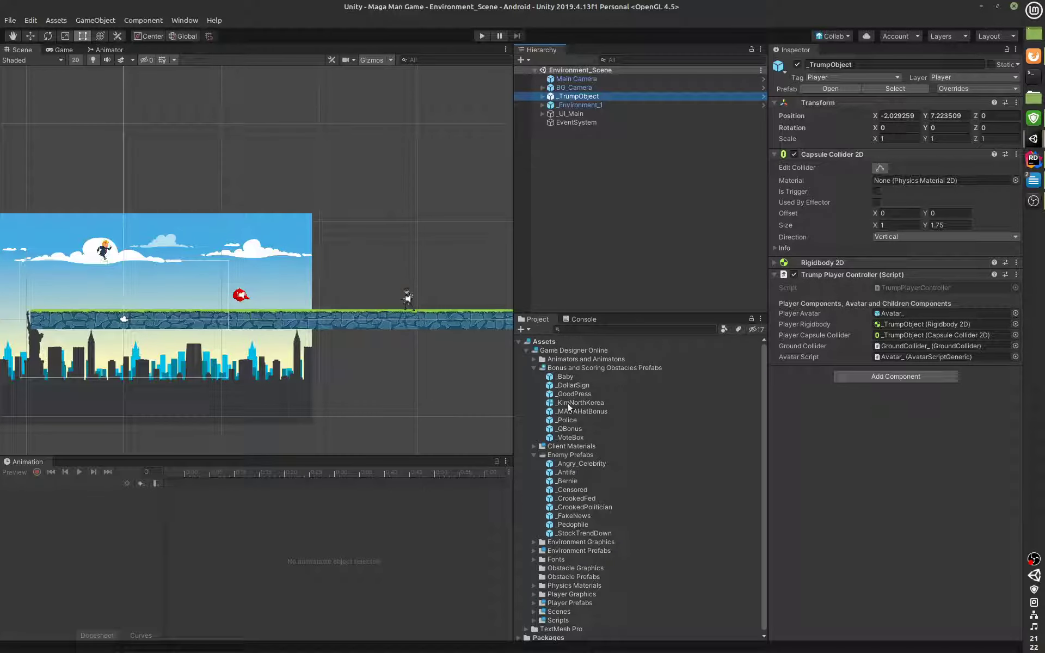
{"action": "left_click", "coordinate": [598, 106]}
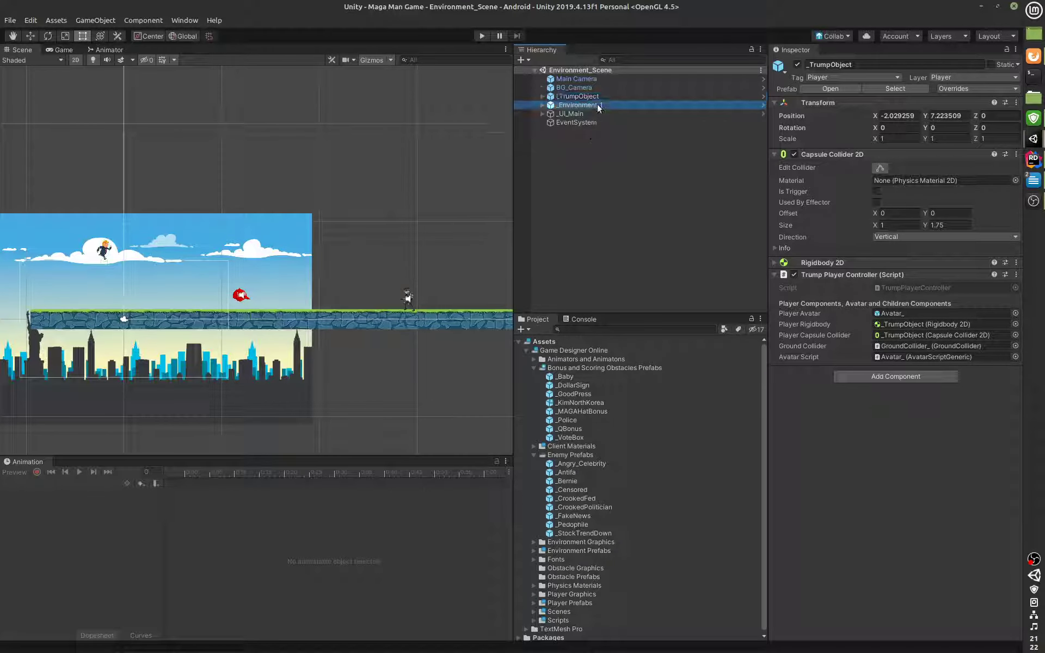
{"action": "left_click", "coordinate": [889, 89]}
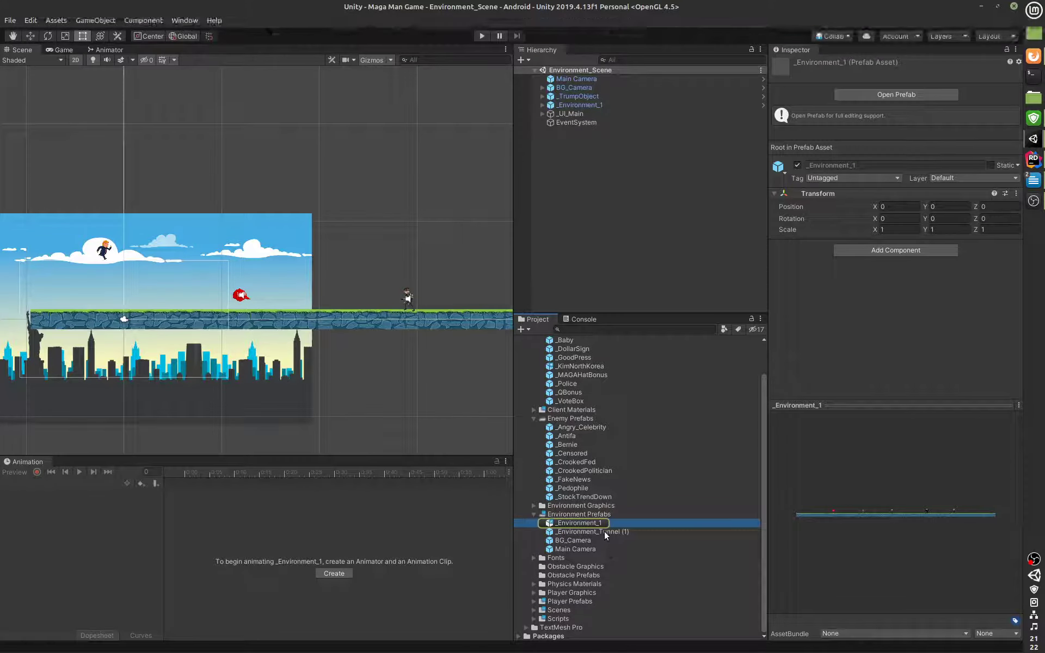
{"action": "left_click", "coordinate": [605, 531]}
{"action": "left_click", "coordinate": [887, 94]}
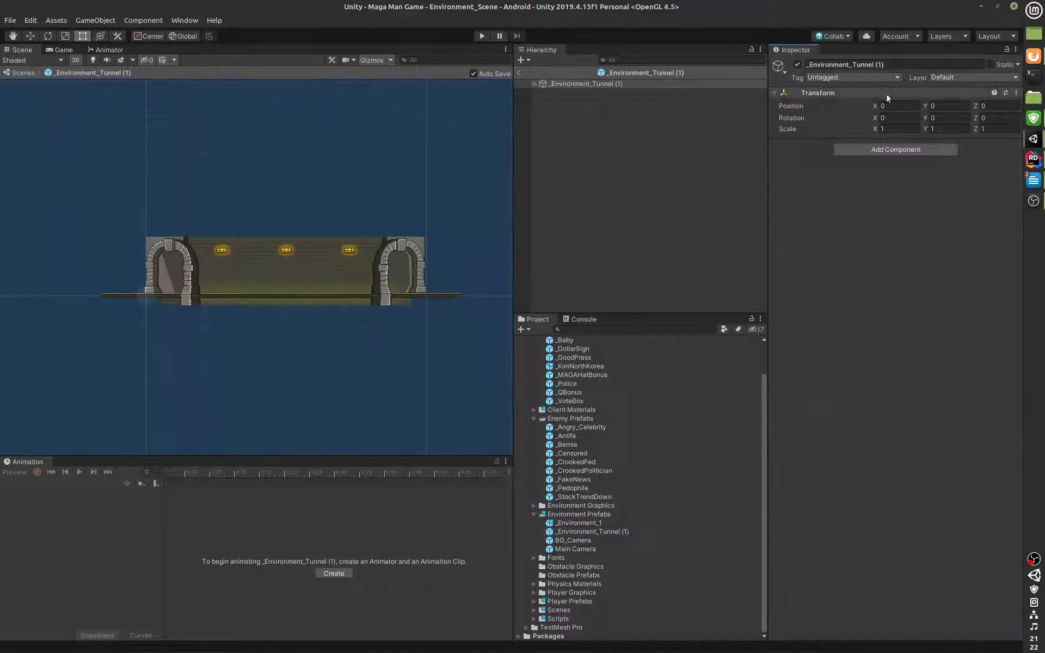
- Drag an _Antifa enemy into the tunnel prefab and nudge it into place
{"action": "scroll", "coordinate": [367, 326], "scroll_direction": "up", "scroll_amount": 5}
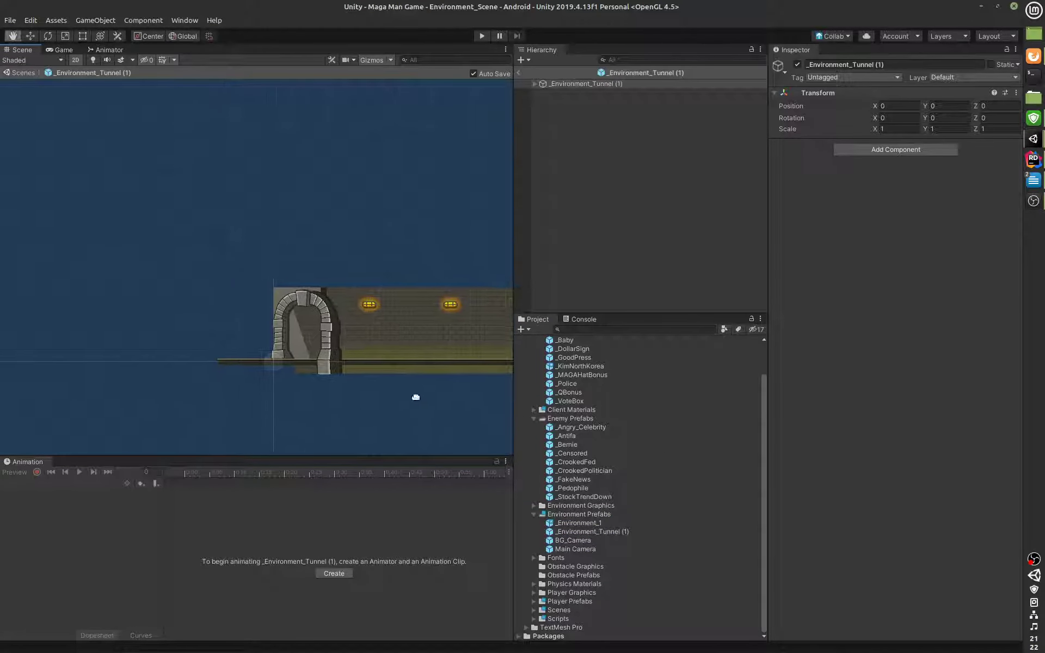
{"action": "scroll", "coordinate": [426, 392], "scroll_direction": "up", "scroll_amount": 5}
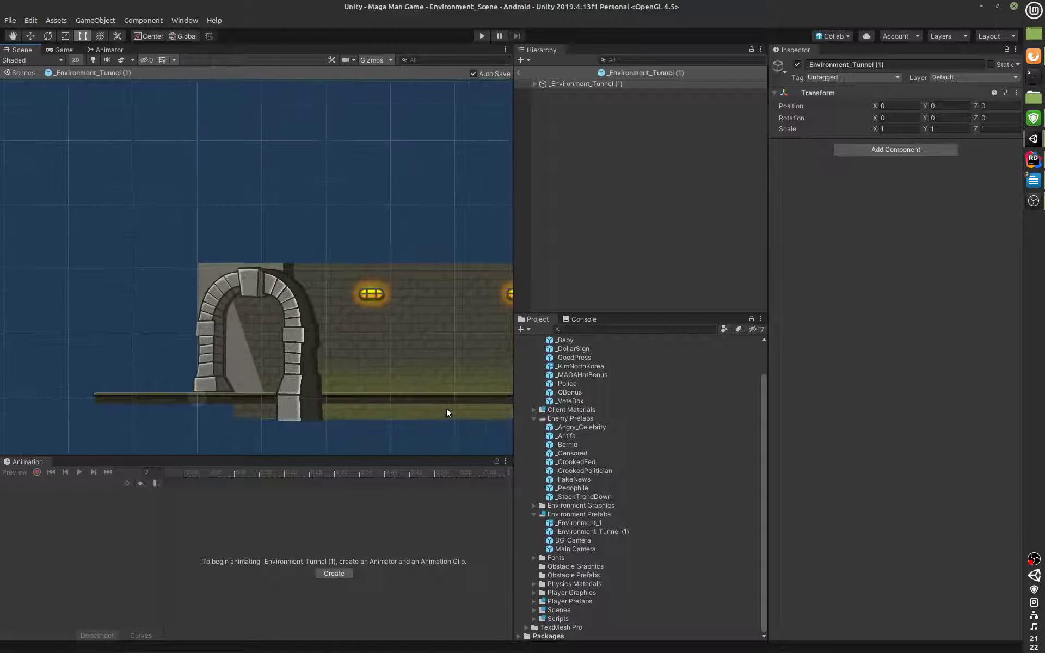
{"action": "scroll", "coordinate": [444, 375], "scroll_direction": "up", "scroll_amount": 3}
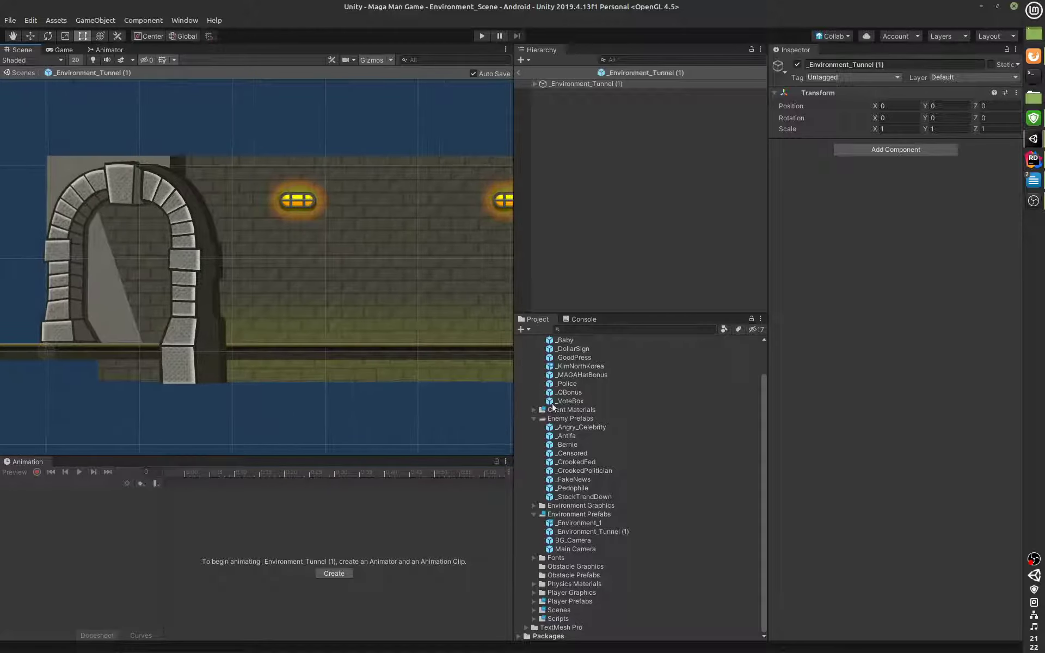
{"action": "left_click_drag", "start_coordinate": [578, 435], "coordinate": [297, 338]}
{"action": "key", "text": "w"}
{"action": "scroll", "coordinate": [324, 349], "scroll_direction": "up", "scroll_amount": 5}
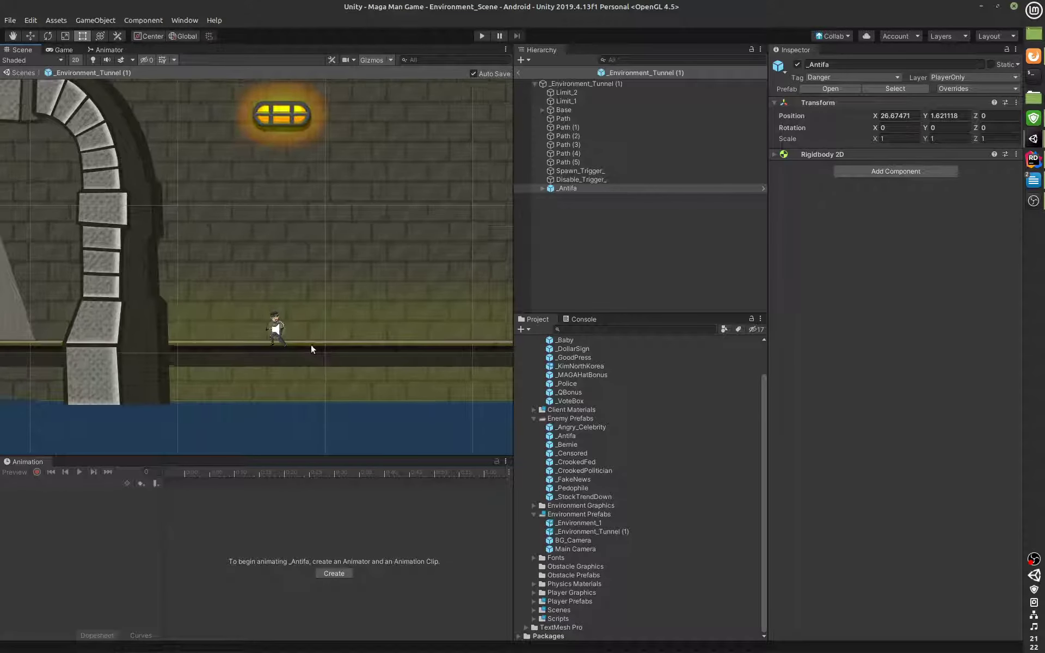
{"action": "left_click_drag", "start_coordinate": [285, 319], "coordinate": [292, 314]}
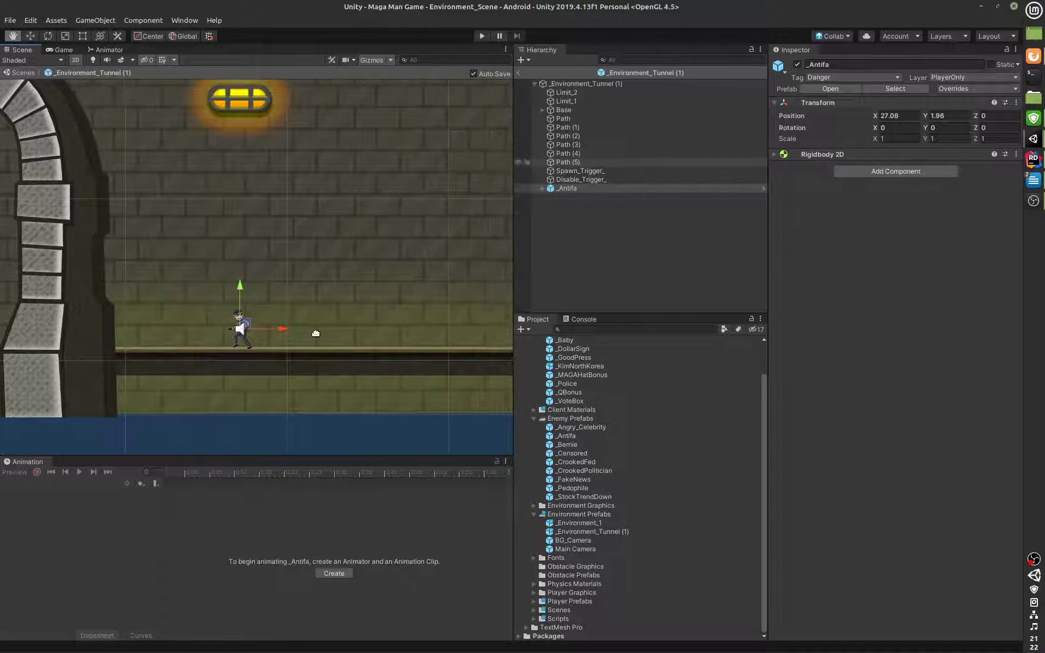
- Undo a first _CrookedFed placement and raise _Antifa to Y 1.83 on the tunnel floor
{"action": "left_click_drag", "start_coordinate": [583, 462], "coordinate": [401, 330]}
{"action": "scroll", "coordinate": [579, 417], "scroll_direction": "up", "scroll_amount": 3}
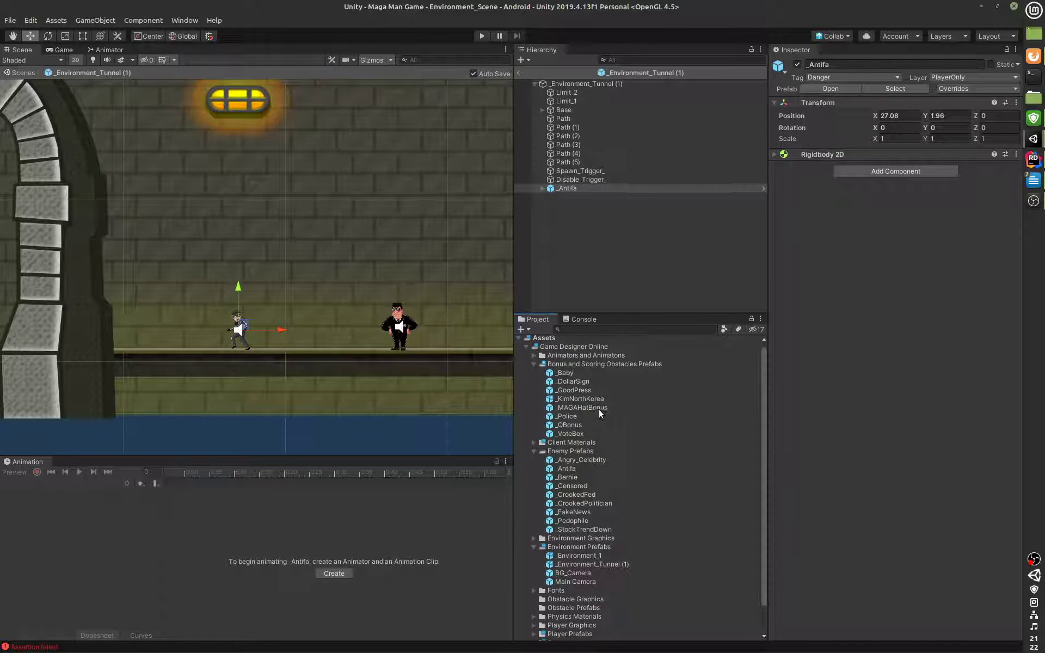
{"action": "left_click_drag", "start_coordinate": [598, 409], "coordinate": [170, 324]}
{"action": "key", "text": "ctrl+z"}
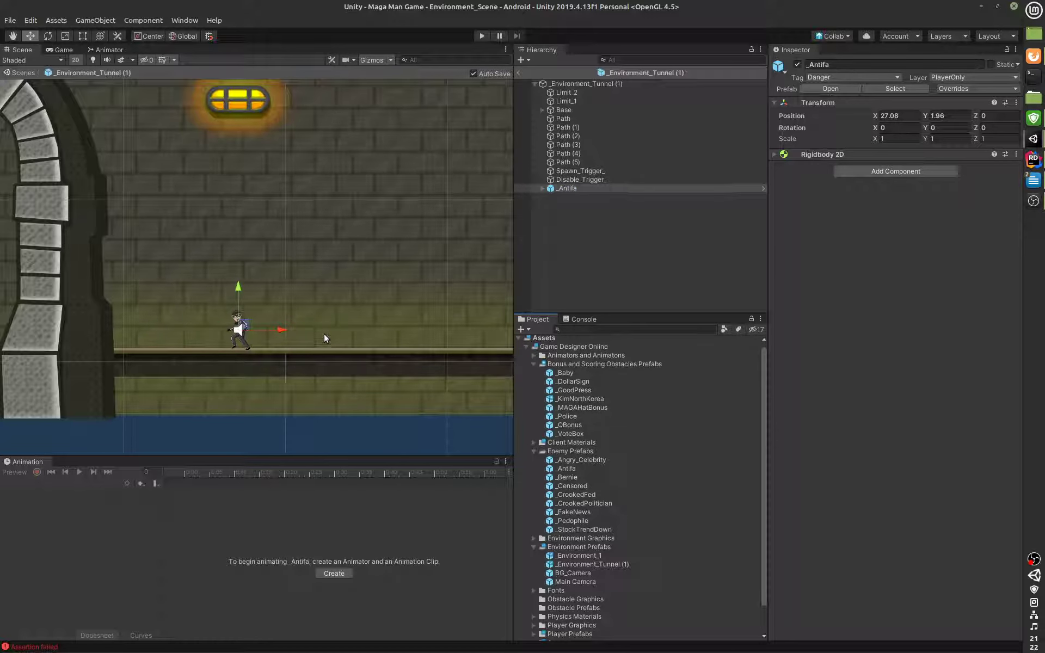
{"action": "scroll", "coordinate": [388, 352], "scroll_direction": "down", "scroll_amount": 3}
{"action": "key", "text": "q"}
{"action": "key", "text": "ctrl+z"}
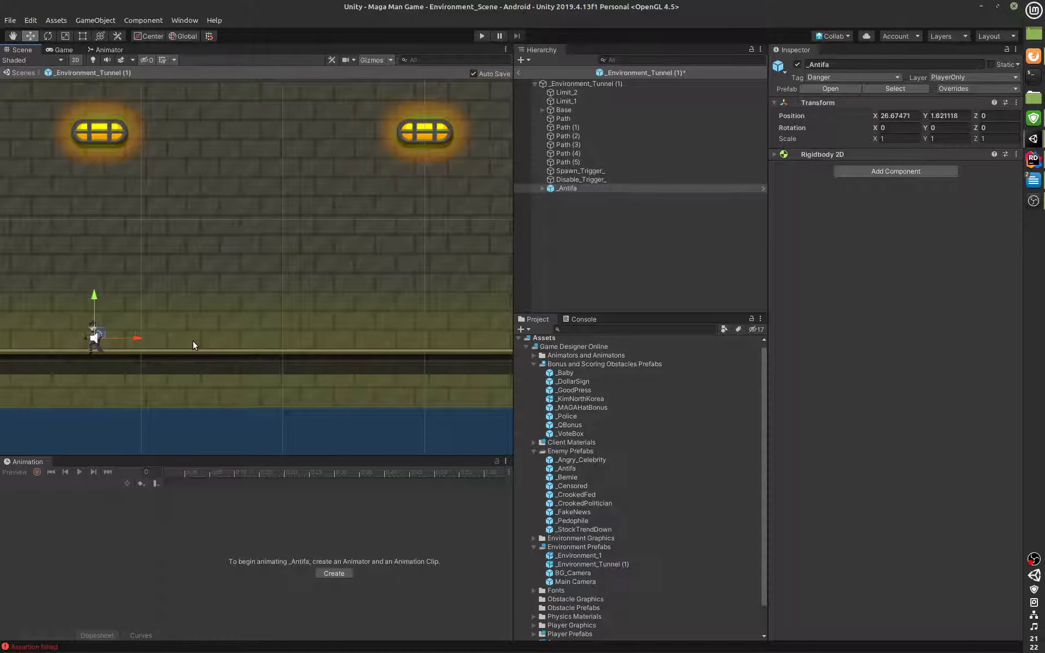
{"action": "scroll", "coordinate": [313, 335], "scroll_direction": "up", "scroll_amount": 4}
{"action": "key", "text": "w"}
{"action": "scroll", "coordinate": [305, 360], "scroll_direction": "up", "scroll_amount": 4}
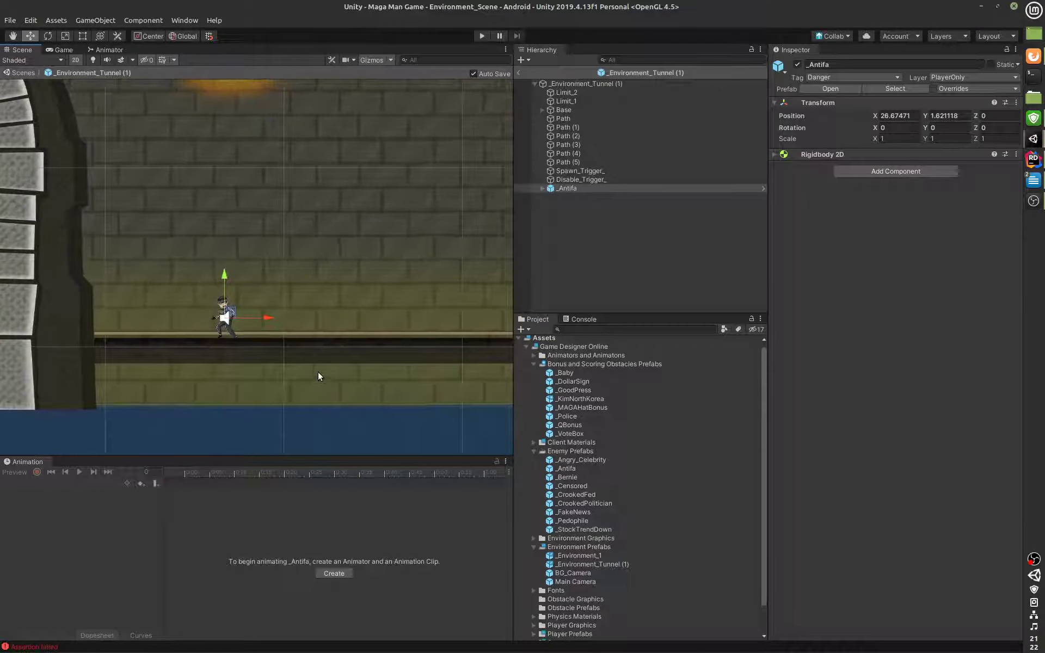
{"action": "left_click_drag", "start_coordinate": [224, 300], "coordinate": [228, 287]}
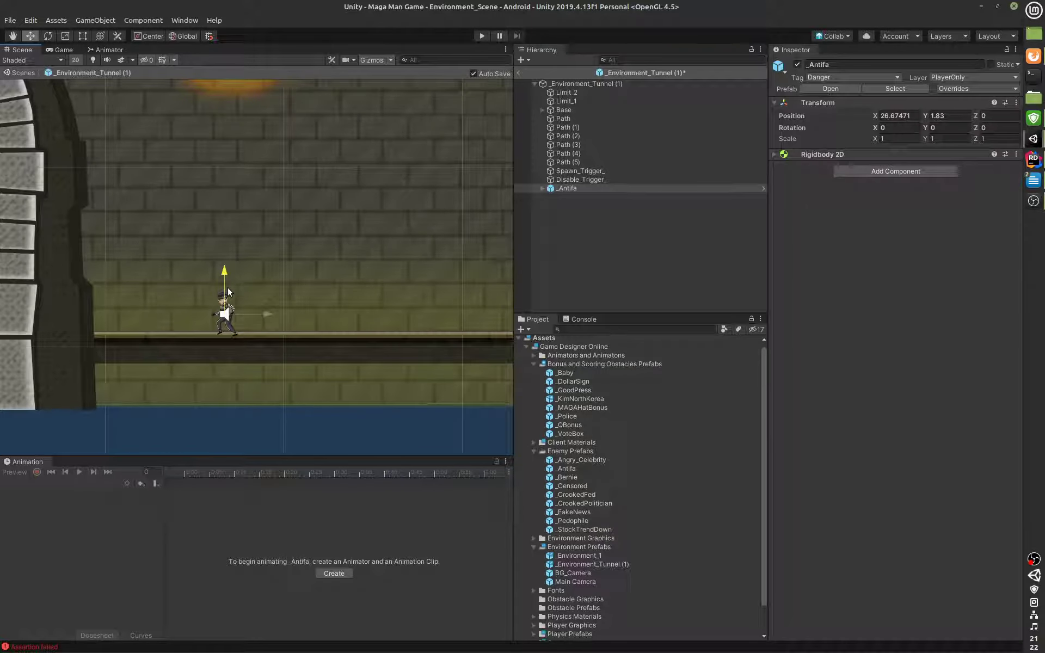
- Place a _CrookedFed enemy on the tunnel floor right of _Antifa
{"action": "scroll", "coordinate": [289, 429], "scroll_direction": "down", "scroll_amount": 2}
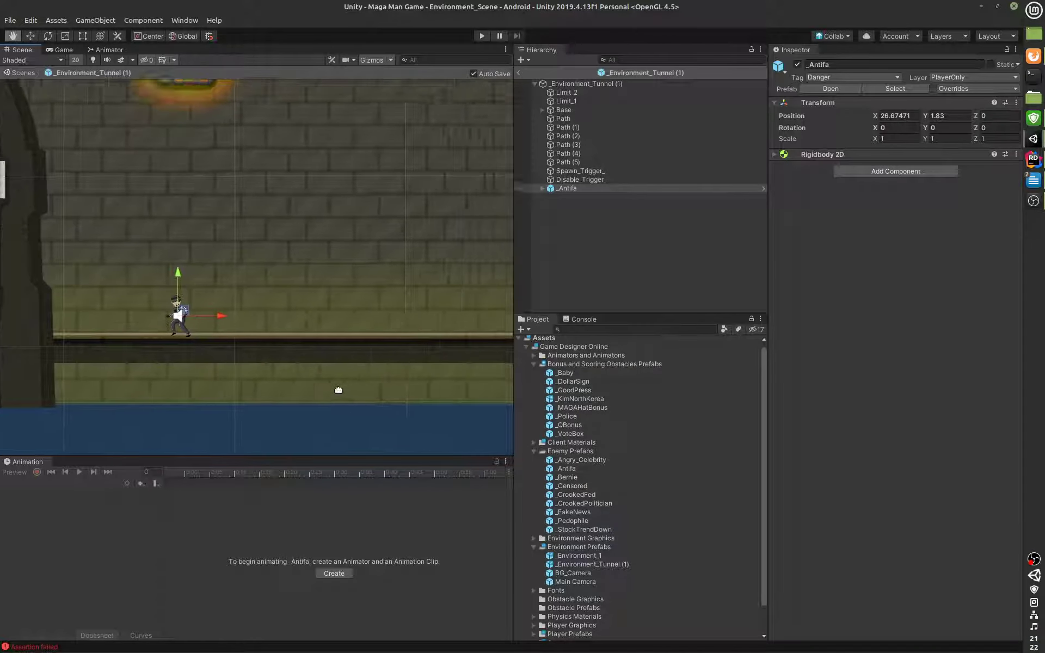
{"action": "middle_click_drag", "start_coordinate": [320, 366], "coordinate": [385, 347]}
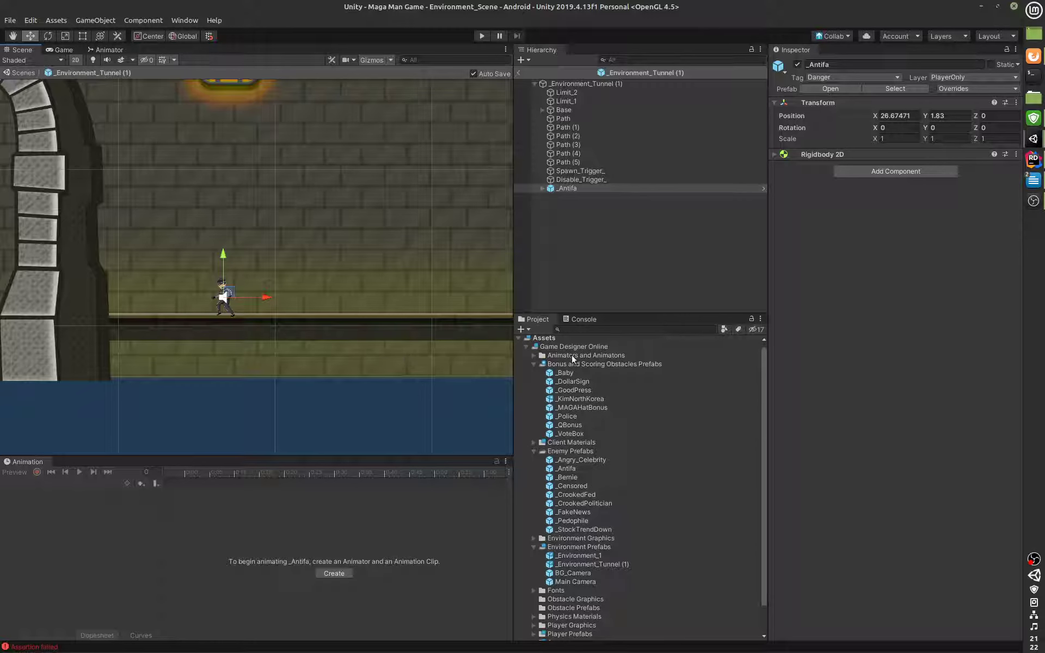
{"action": "left_click_drag", "start_coordinate": [593, 496], "coordinate": [356, 295]}
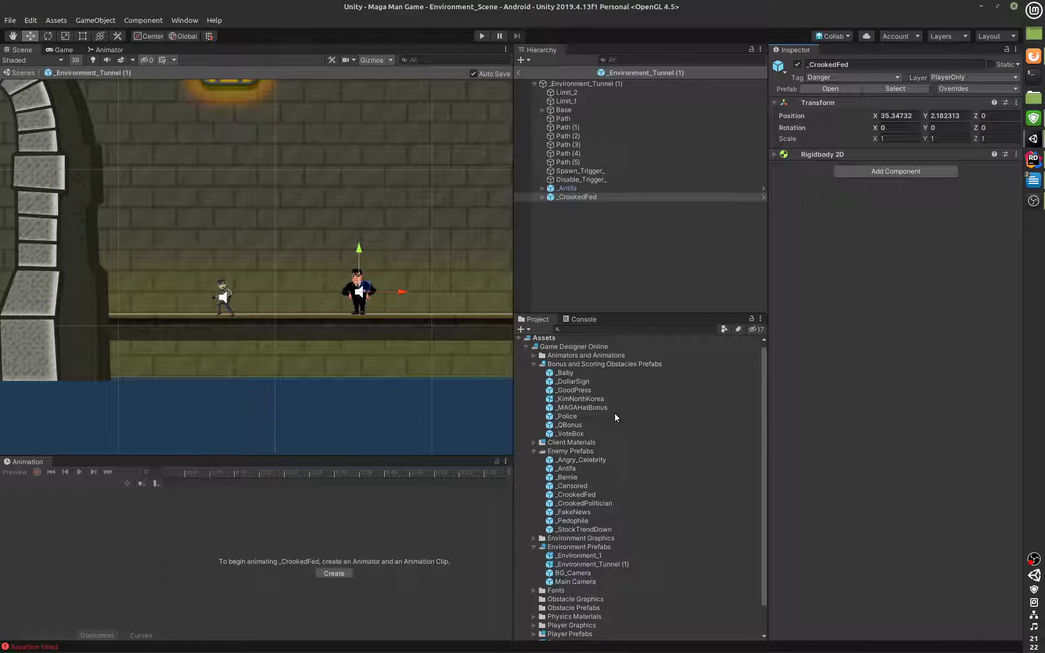
- Place a _MAGAHatBonus pickup left of the _Antifa enemy
{"action": "left_click", "coordinate": [598, 415]}
{"action": "left_click", "coordinate": [580, 408]}
{"action": "left_click_drag", "start_coordinate": [595, 407], "coordinate": [159, 297]}
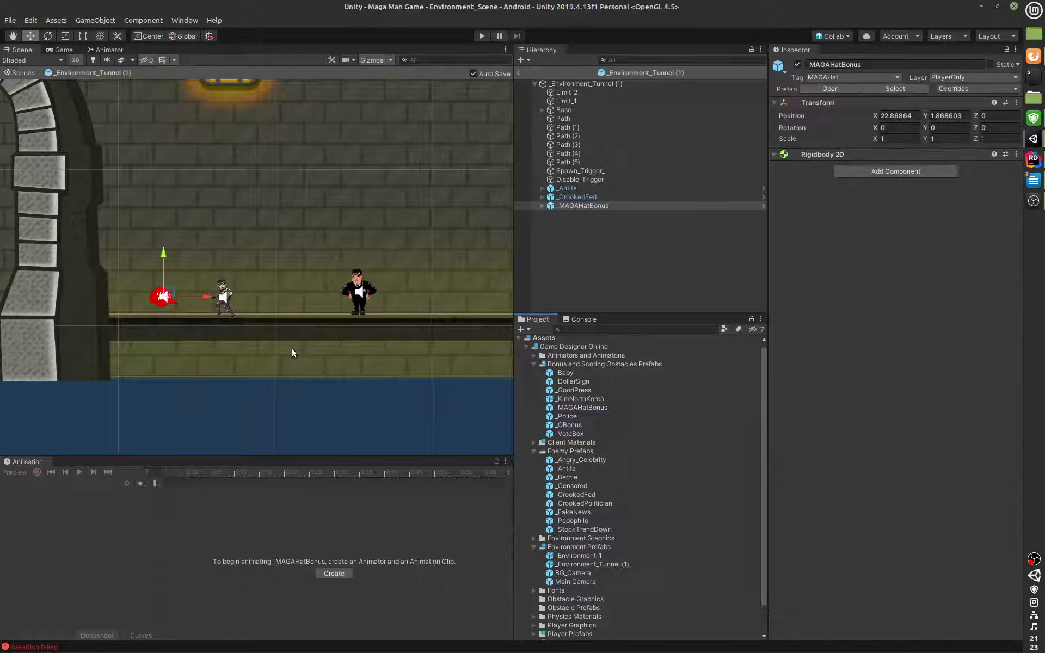
- Pan along the tunnel and place a _Bernie enemy on the floor right of _CrookedFed
{"action": "scroll", "coordinate": [292, 349], "scroll_direction": "down", "scroll_amount": 1}
{"action": "middle_click_drag", "start_coordinate": [385, 326], "coordinate": [395, 423]}
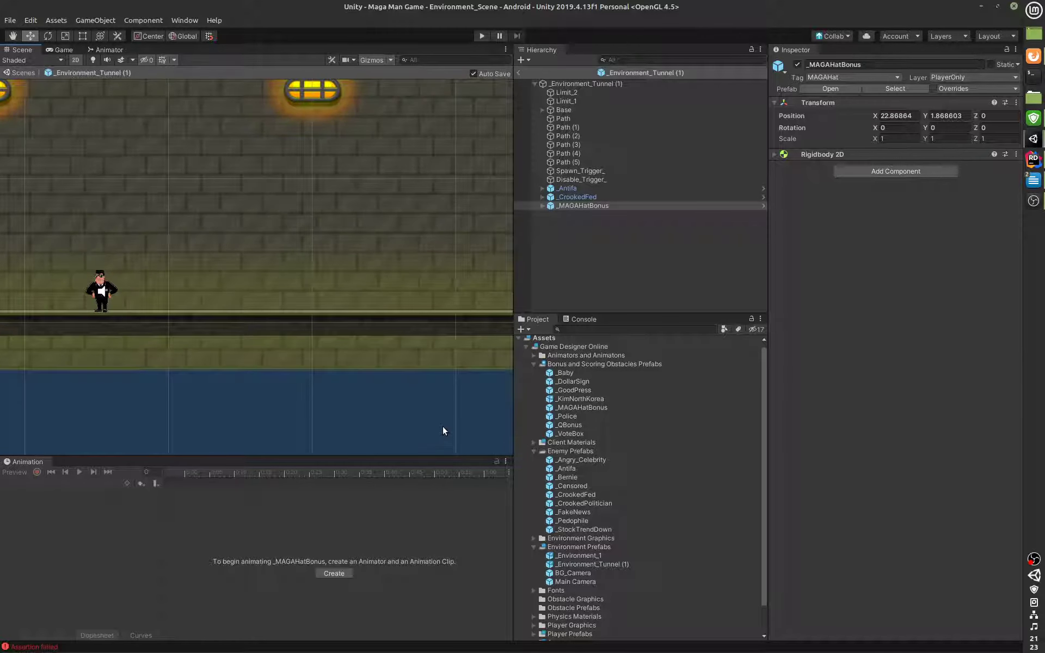
{"action": "middle_click_drag", "start_coordinate": [333, 368], "coordinate": [484, 370]}
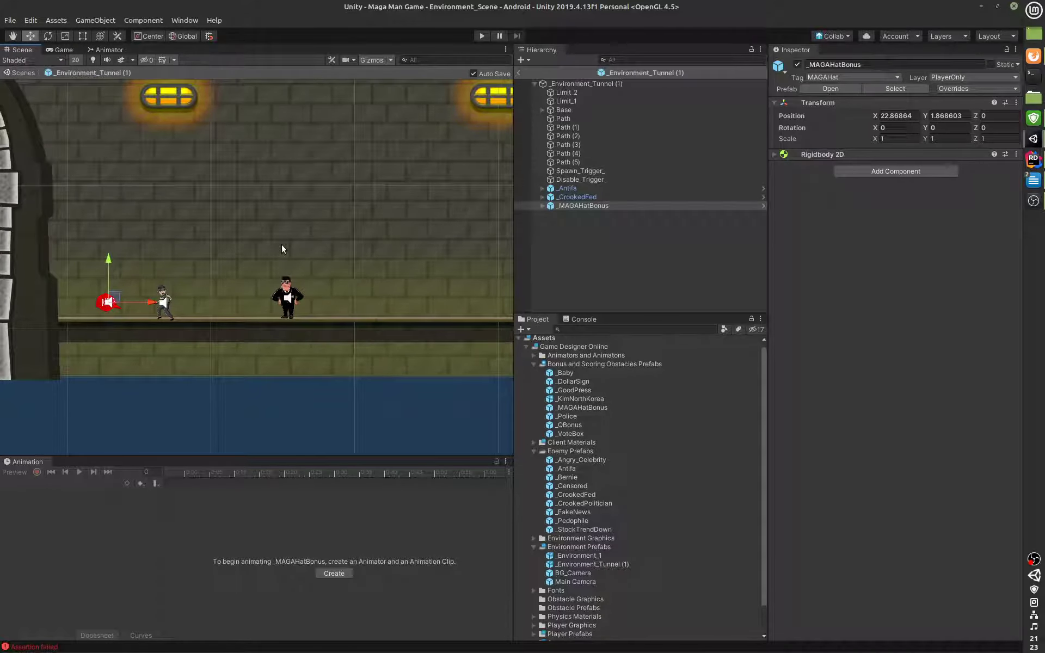
{"action": "key", "text": "Right"}
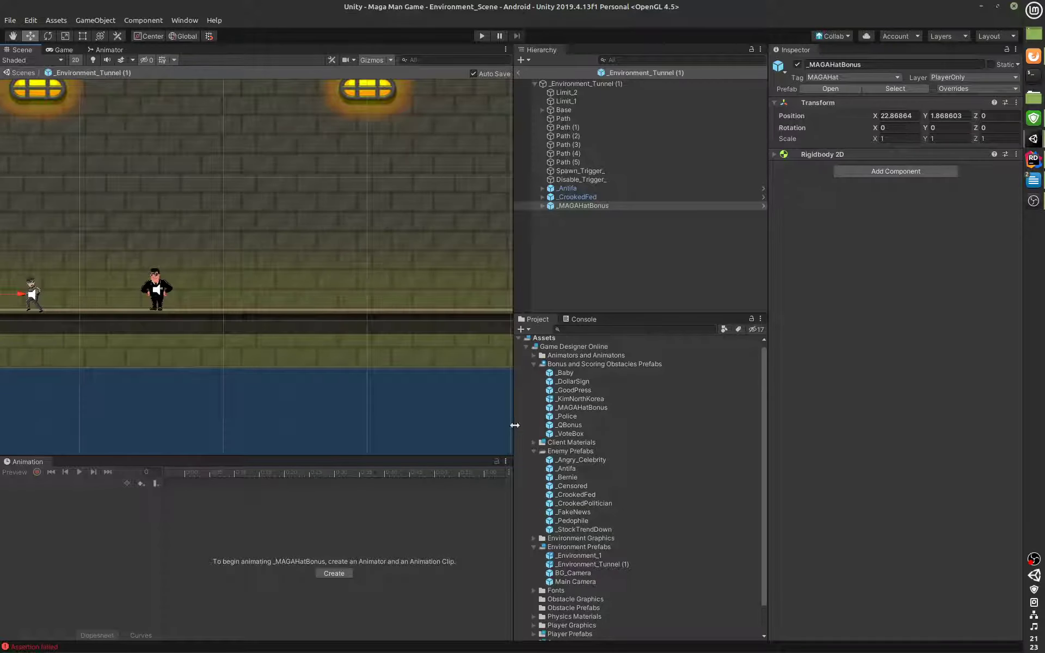
{"action": "key", "text": "Right"}
{"action": "key", "text": "Down"}
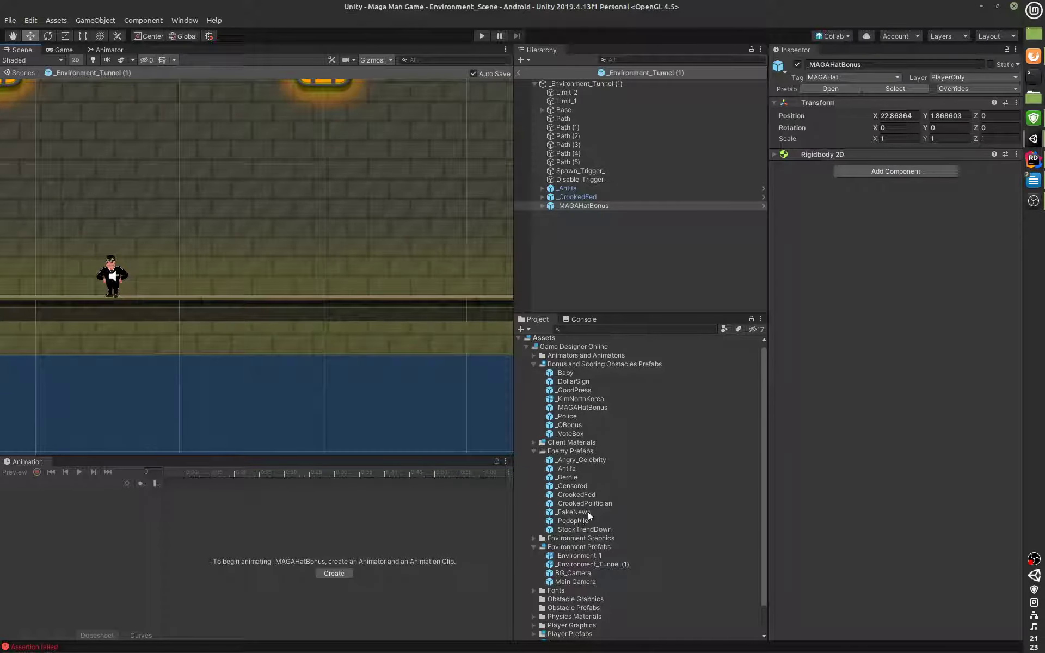
{"action": "left_click_drag", "start_coordinate": [576, 478], "coordinate": [293, 284]}
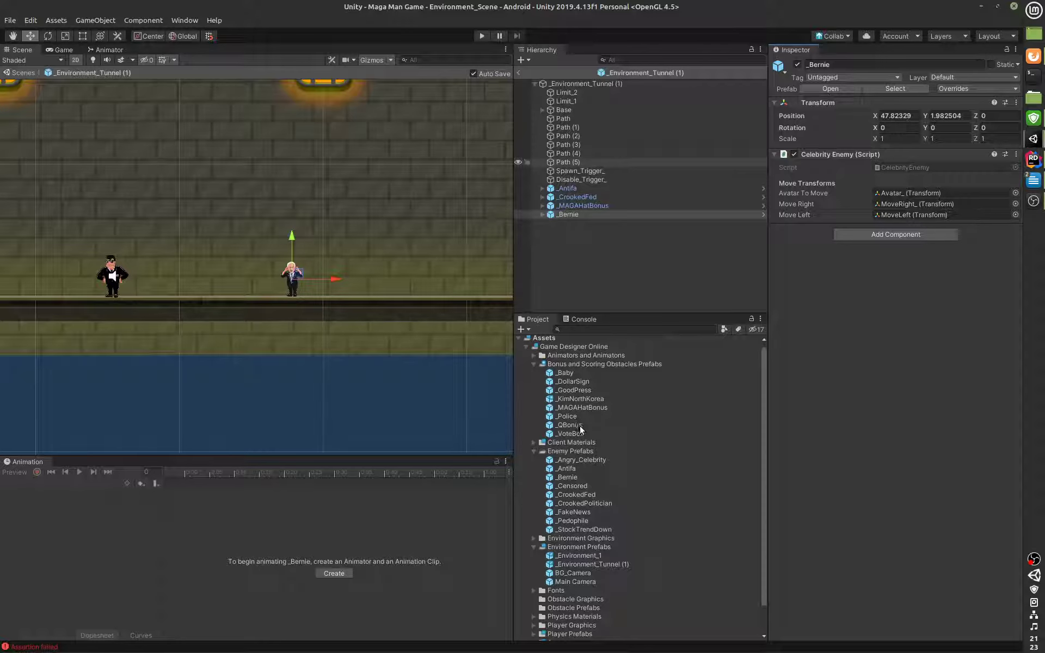
- Add _QBonus above _Bernie, then _Baby and _KimNorthKorea on the floor, and return to Environment_Scene
{"action": "left_click_drag", "start_coordinate": [579, 425], "coordinate": [291, 219]}
{"action": "middle_click_drag", "start_coordinate": [363, 344], "coordinate": [250, 279]}
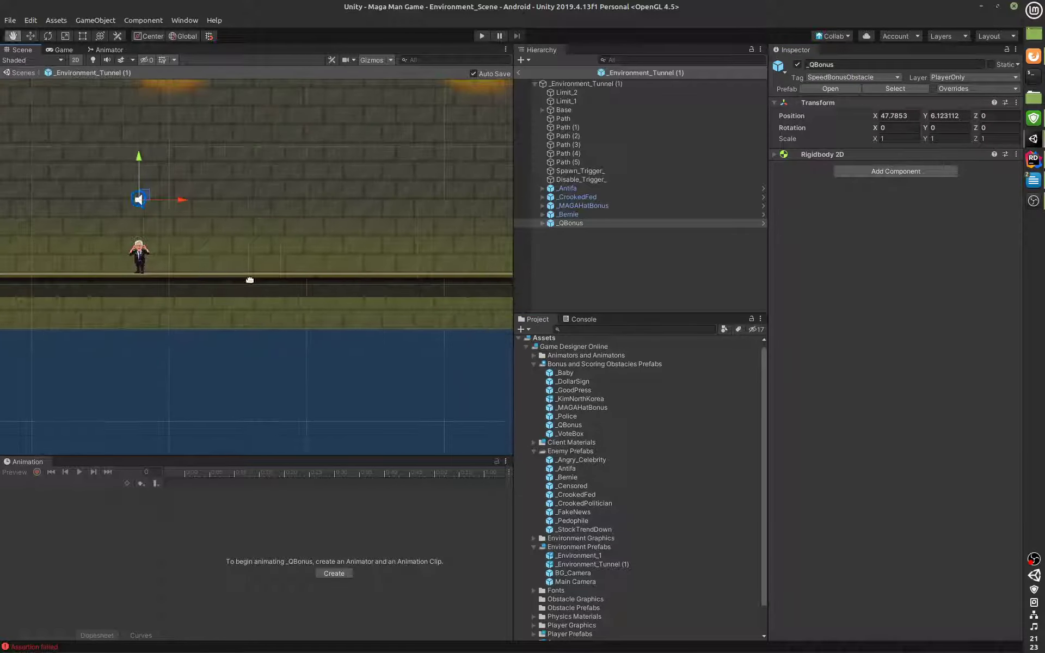
{"action": "left_click_drag", "start_coordinate": [565, 374], "coordinate": [308, 263]}
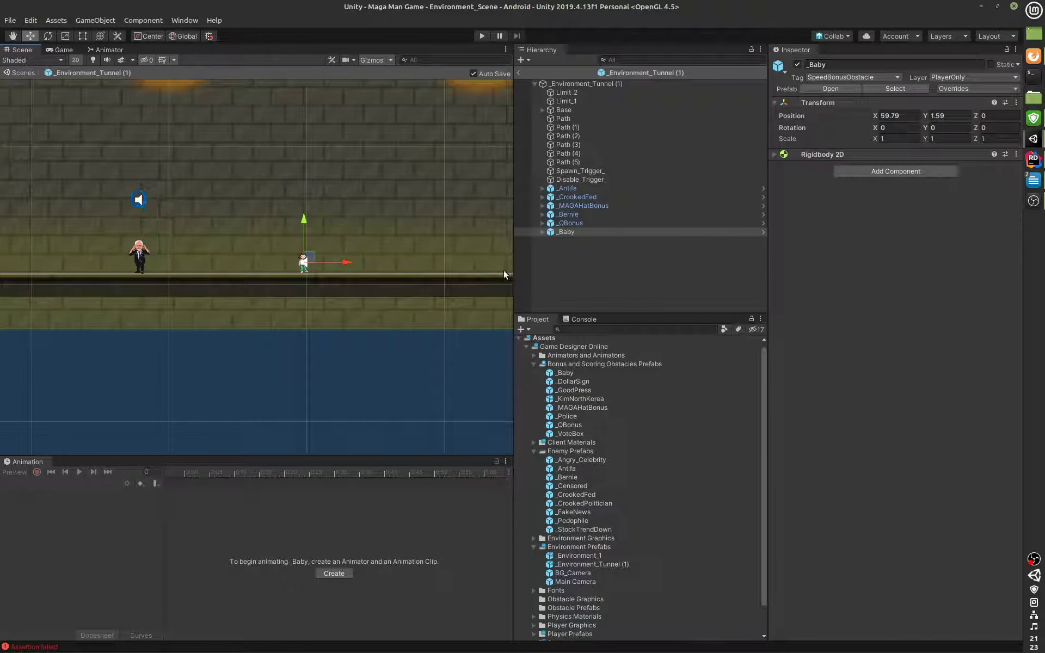
{"action": "middle_click_drag", "start_coordinate": [391, 266], "coordinate": [297, 248]}
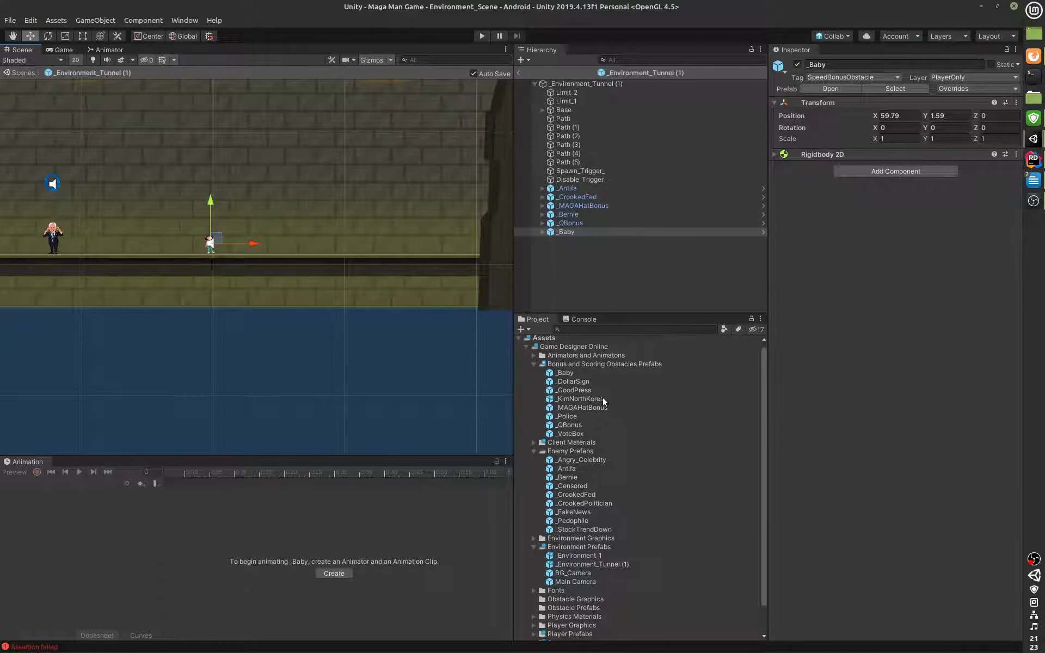
{"action": "left_click_drag", "start_coordinate": [596, 397], "coordinate": [332, 237]}
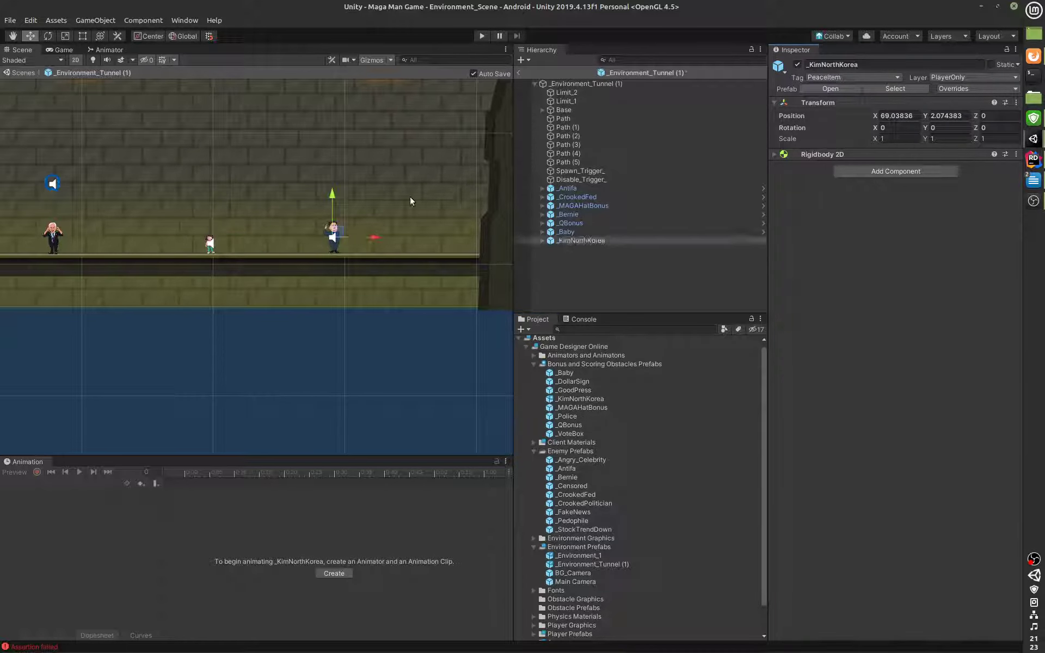
{"action": "left_click", "coordinate": [517, 73]}
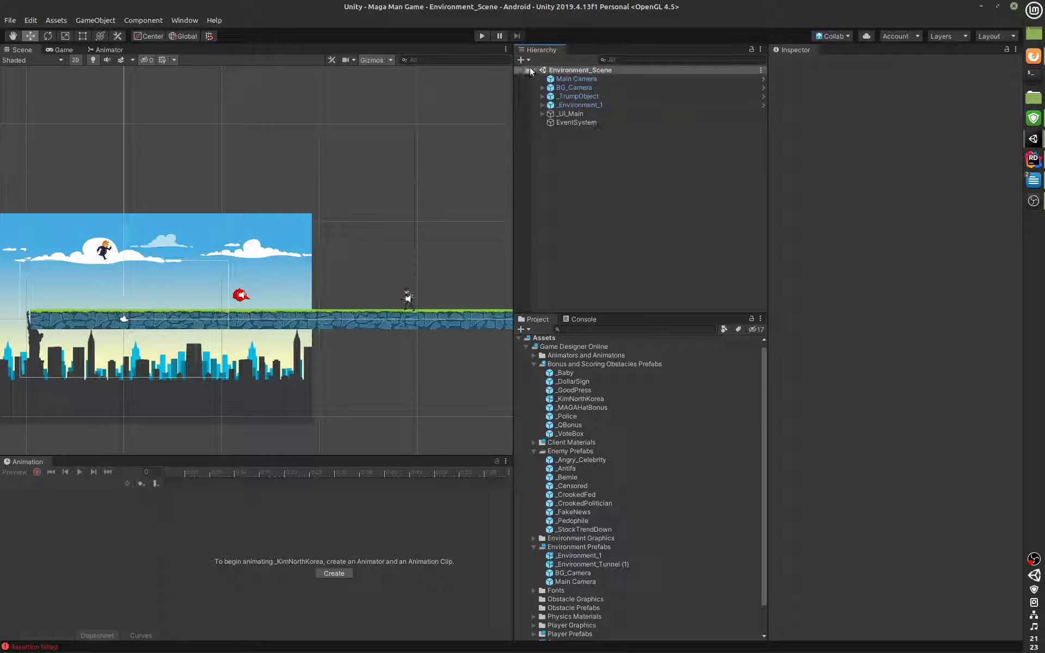
- Expand Main Camera's Tunnel Environments and Environments 1 lists in Game Setup, then start Play
{"action": "left_click", "coordinate": [600, 80]}
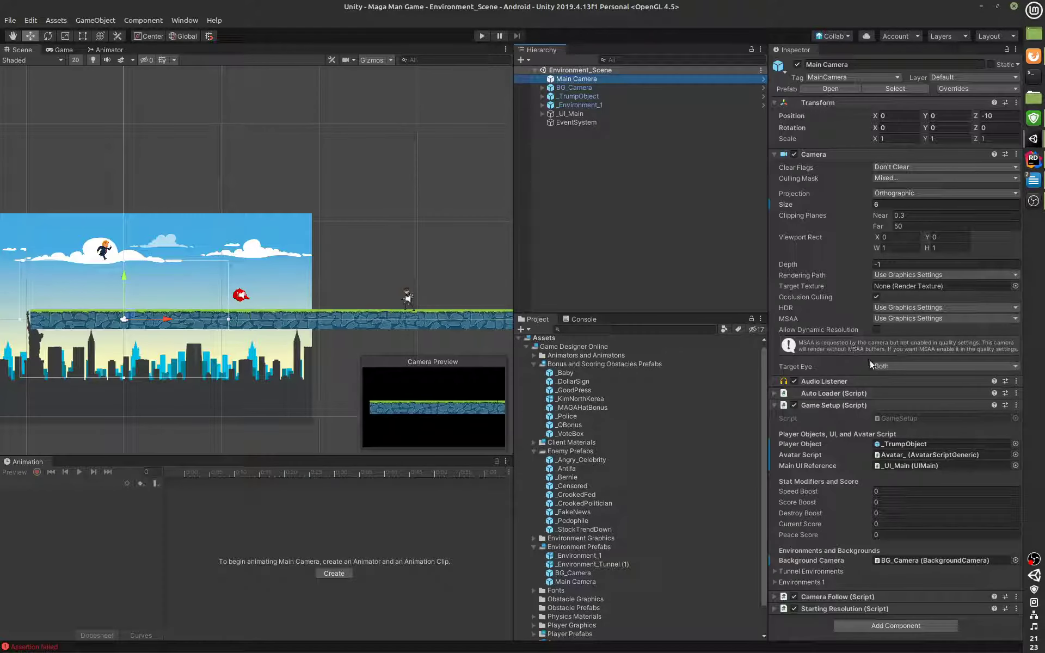
{"action": "left_click", "coordinate": [904, 471]}
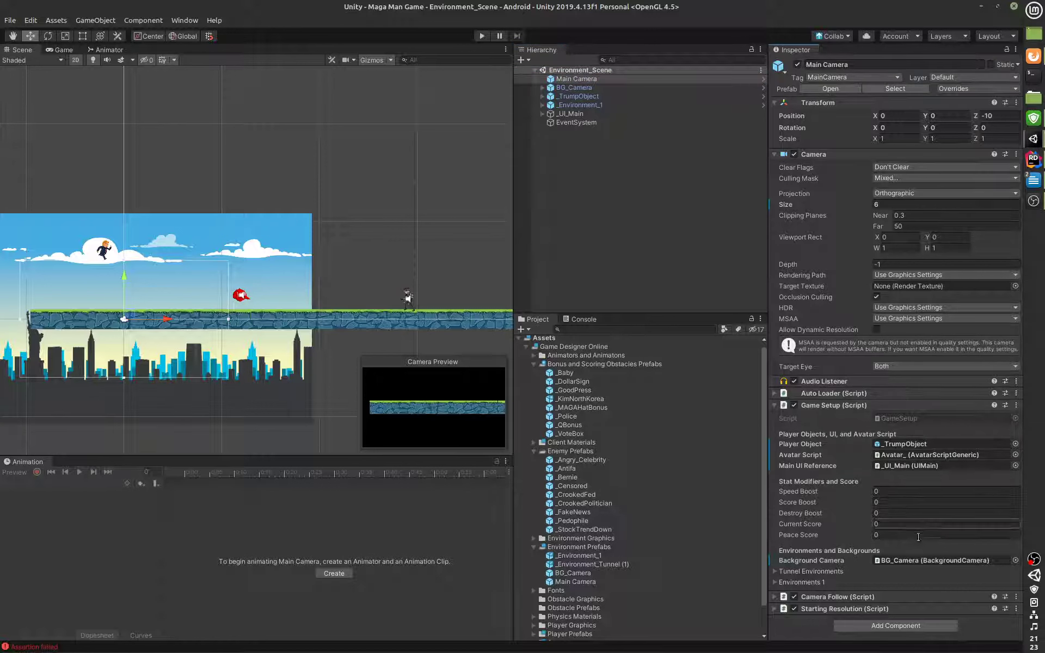
{"action": "left_click", "coordinate": [778, 572]}
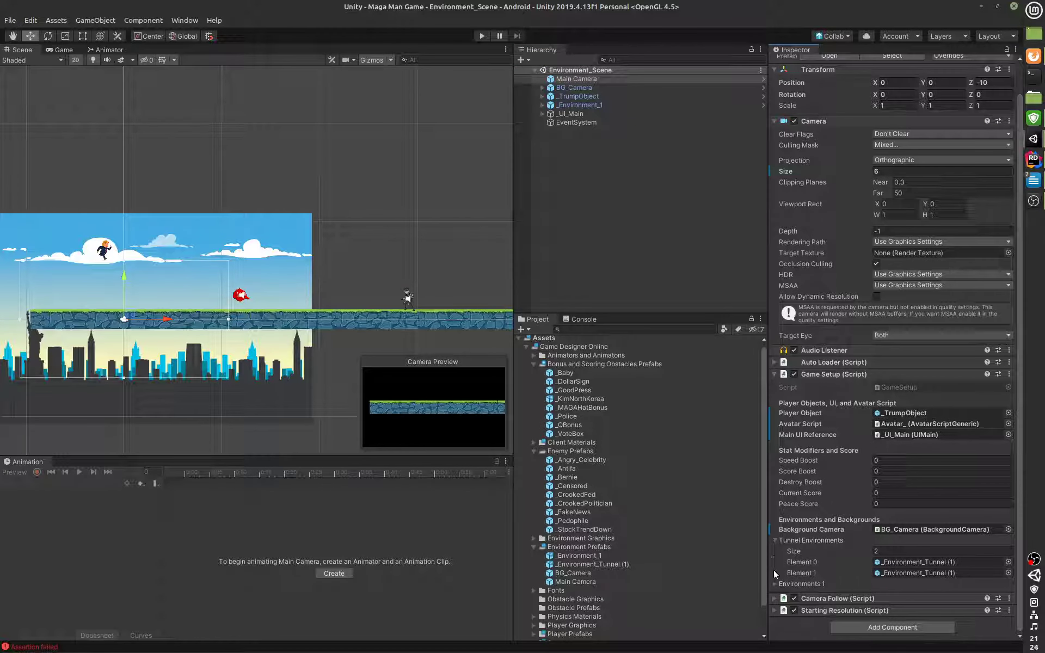
{"action": "left_click", "coordinate": [775, 584]}
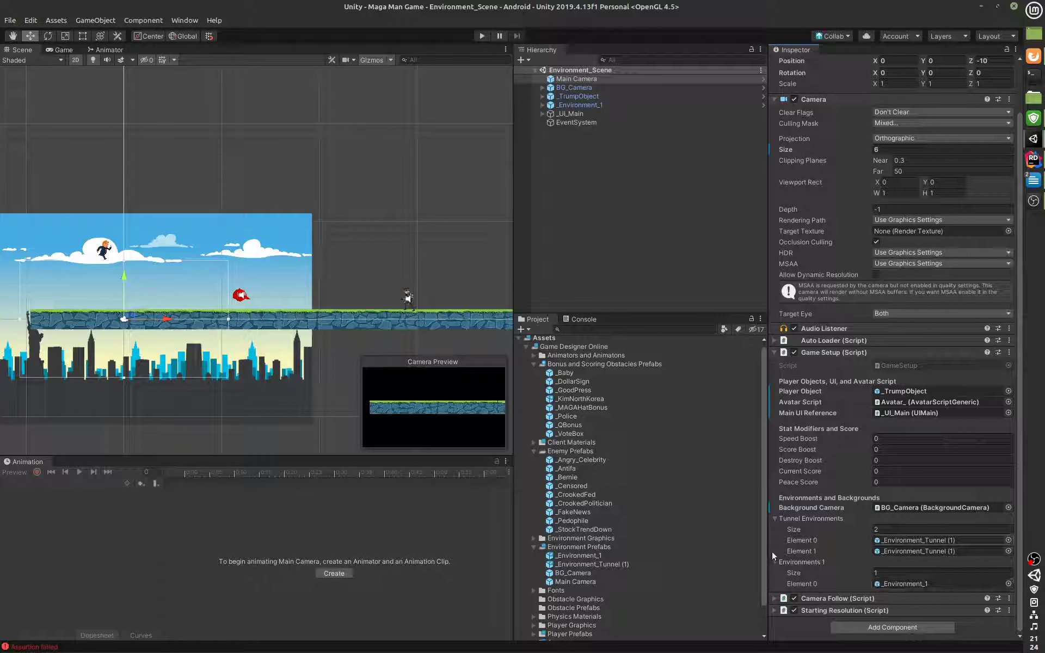
{"action": "left_click", "coordinate": [479, 36]}
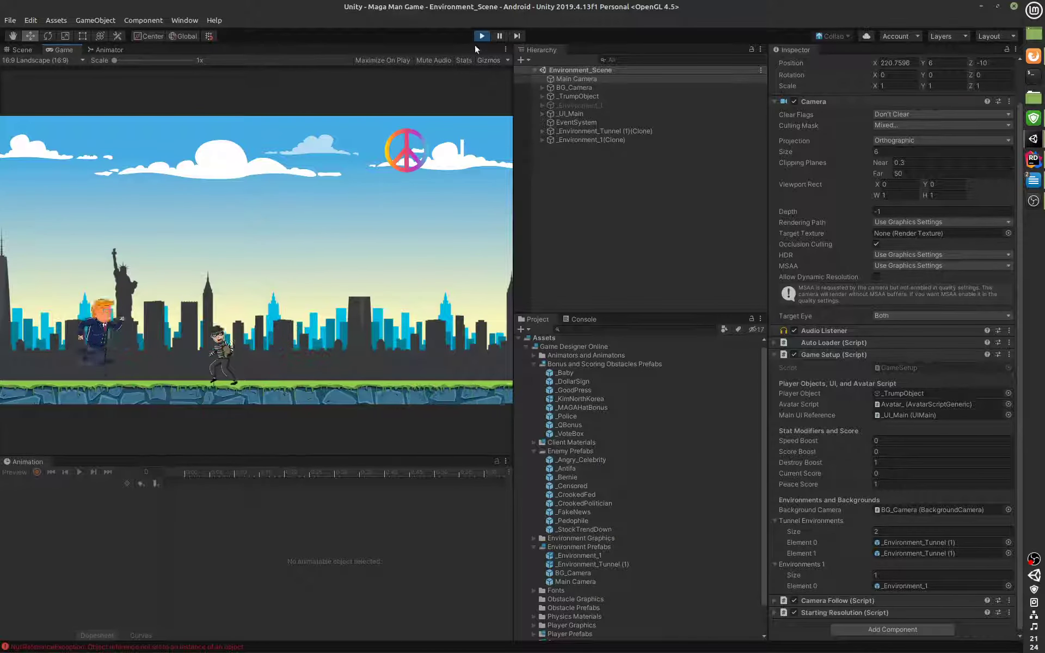
- Stop the play test and step through the NullReferenceException errors in the Console, then switch to Rider
{"action": "left_click", "coordinate": [481, 36]}
{"action": "left_click", "coordinate": [583, 319]}
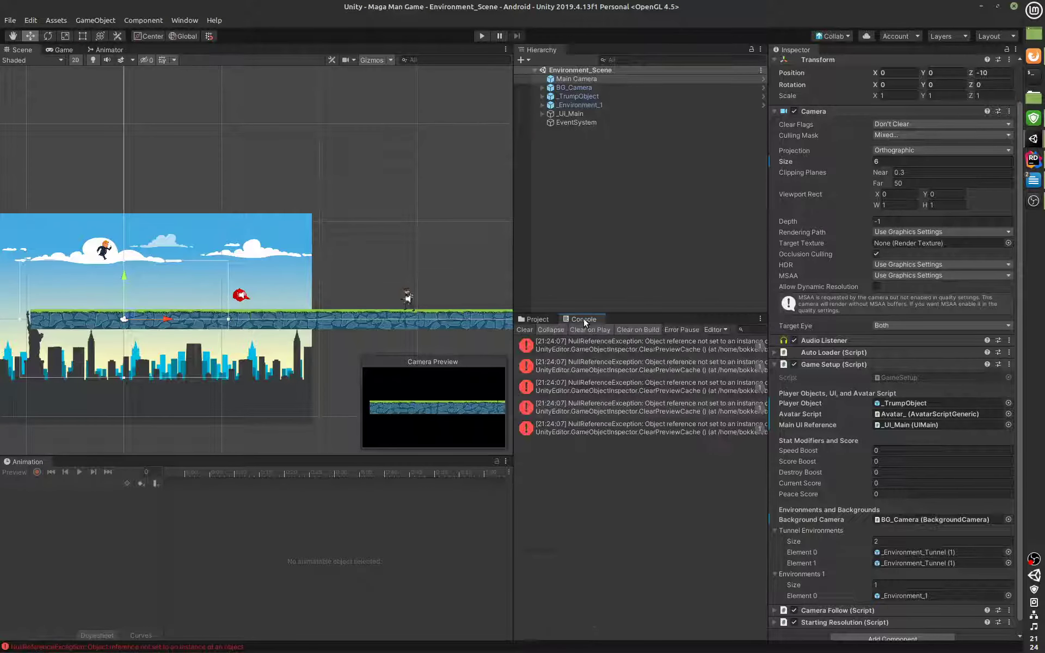
{"action": "left_click", "coordinate": [673, 370]}
{"action": "left_click", "coordinate": [668, 388]}
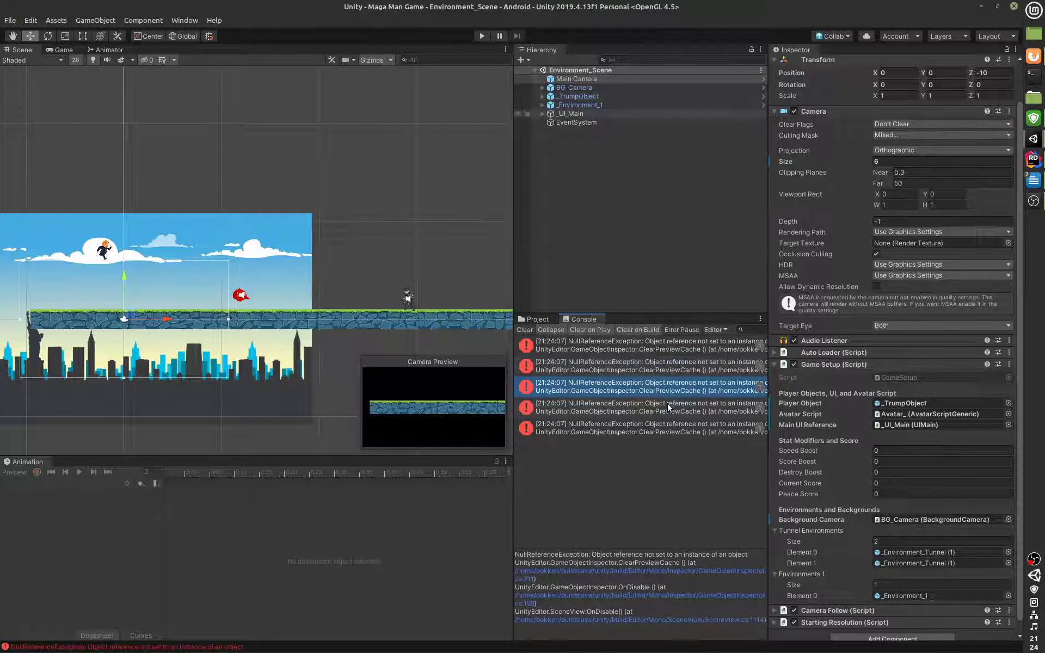
{"action": "left_click", "coordinate": [665, 407]}
{"action": "left_click", "coordinate": [665, 430]}
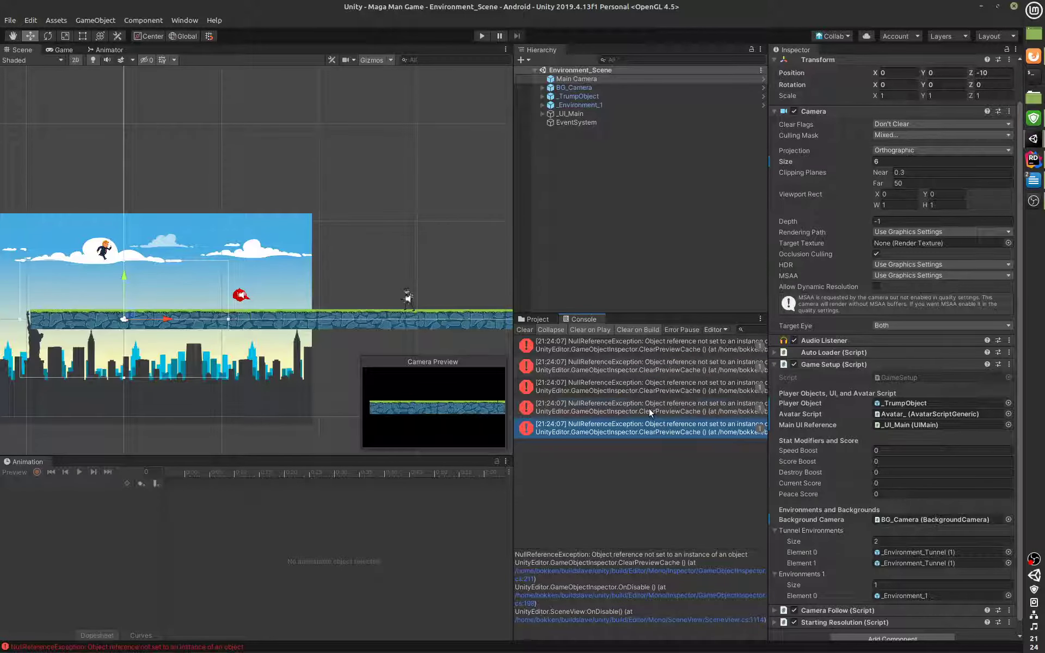
{"action": "left_click", "coordinate": [649, 411]}
{"action": "key", "text": "alt+Tab"}
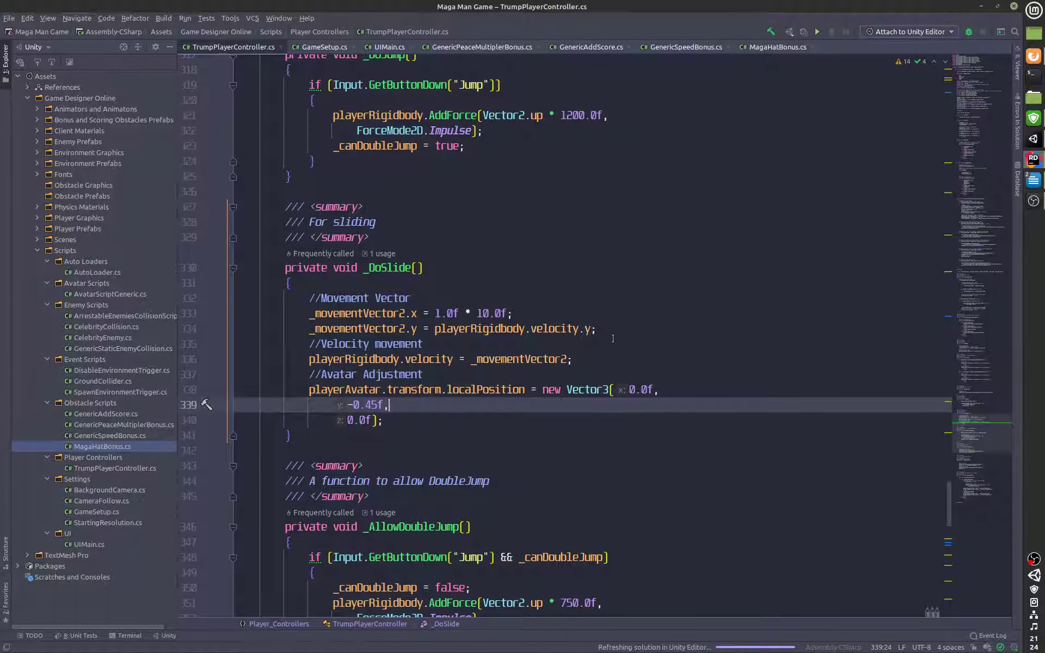
- Return to Unity, view the last NullReferenceException's stack trace, then clear the Console
{"action": "mouse_move", "coordinate": [1033, 139]}
{"action": "left_click", "coordinate": [970, 162]}
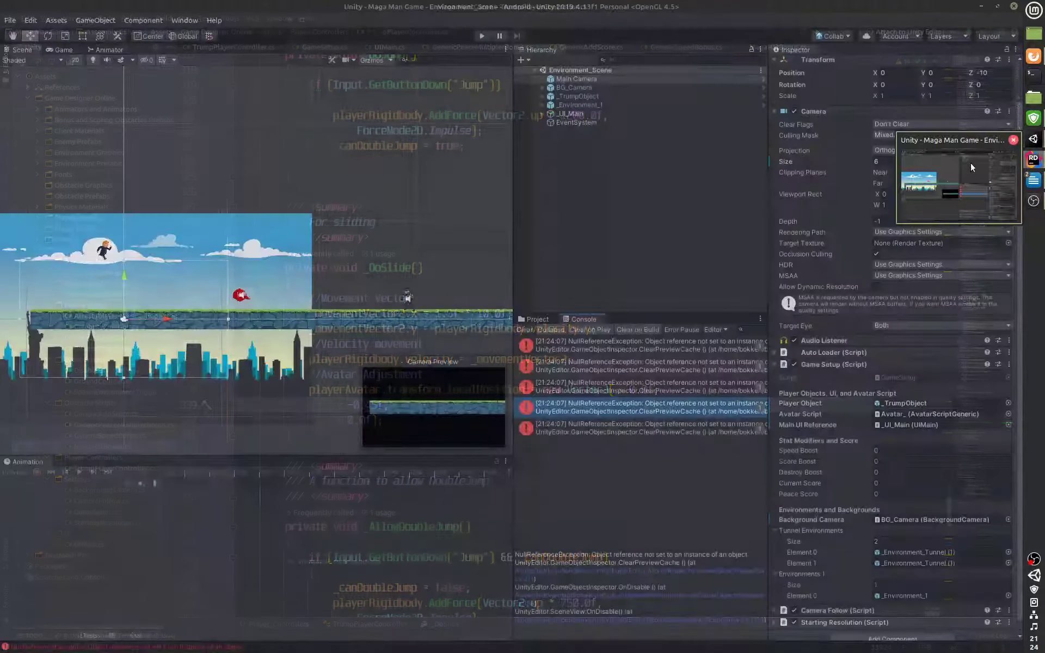
{"action": "left_click", "coordinate": [624, 429]}
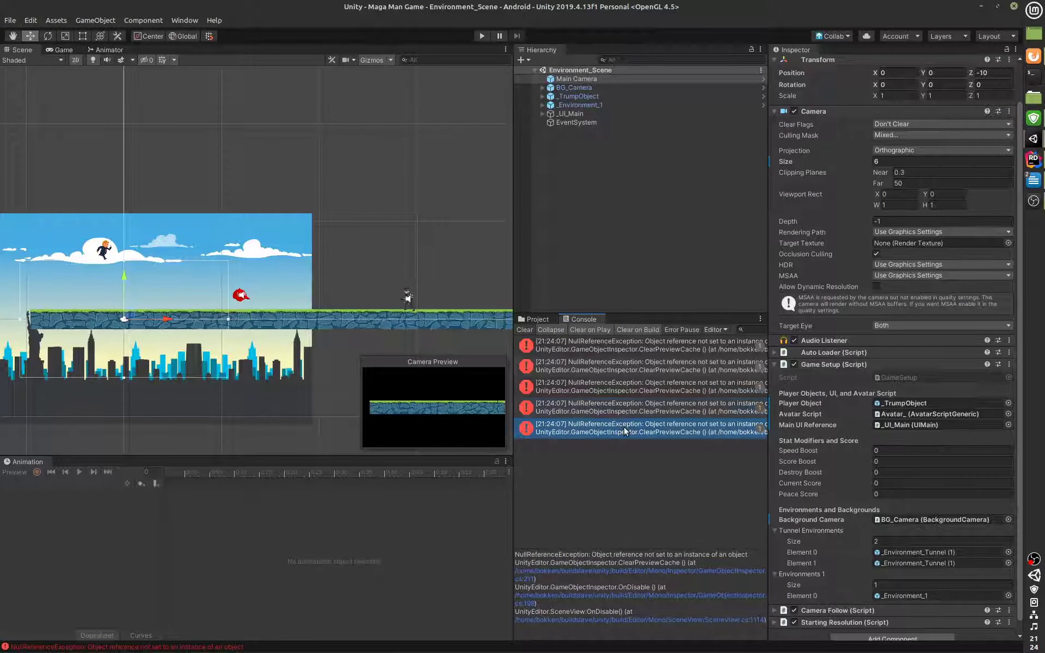
{"action": "mouse_move", "coordinate": [638, 549]}
{"action": "left_mouse_down"}
{"action": "mouse_move", "coordinate": [643, 501]}
{"action": "mouse_move", "coordinate": [642, 532]}
{"action": "left_mouse_up"}
{"action": "left_click", "coordinate": [527, 330]}
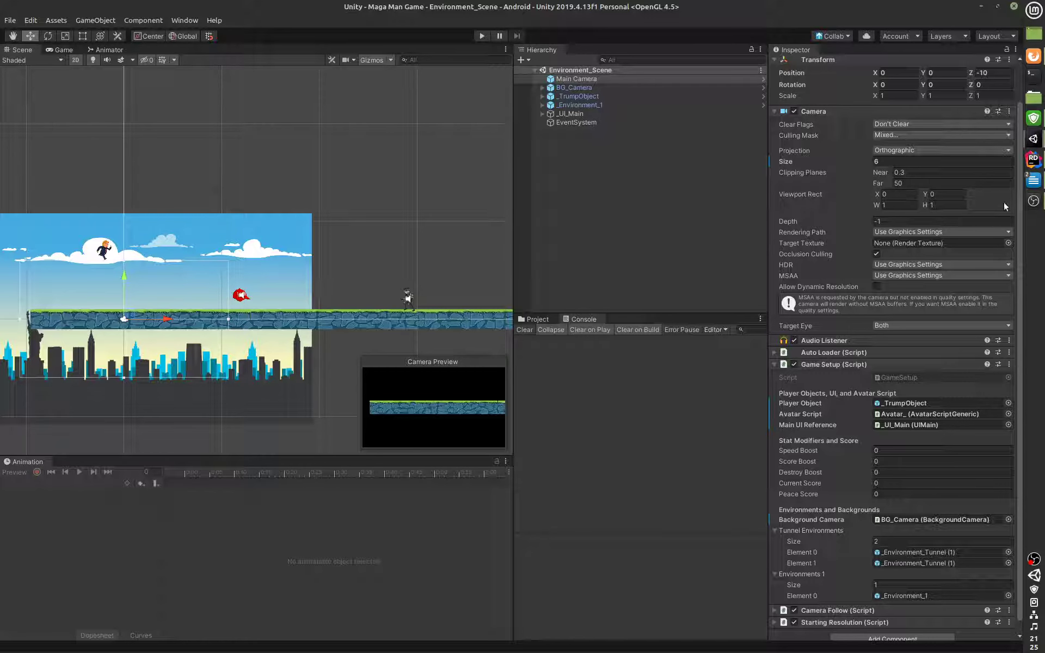
- Bring the MAGA MILE Sprites document forward and inspect the Afganistan Flag sprite
{"action": "mouse_move", "coordinate": [1033, 181]}
{"action": "left_click", "coordinate": [956, 227]}
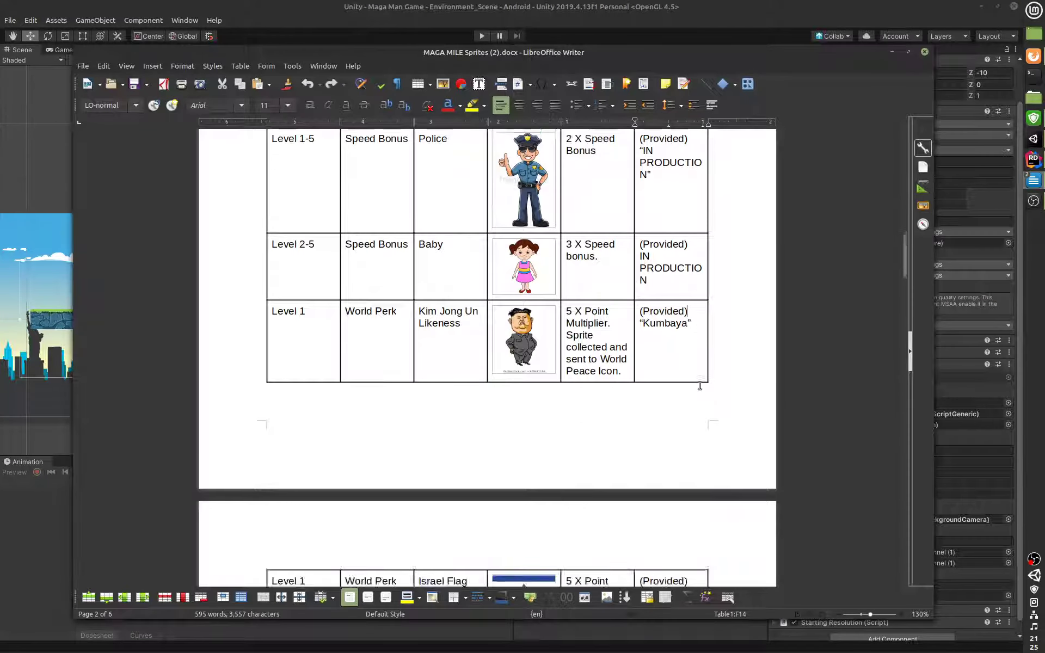
{"action": "scroll", "coordinate": [699, 386], "scroll_direction": "down", "scroll_amount": 10}
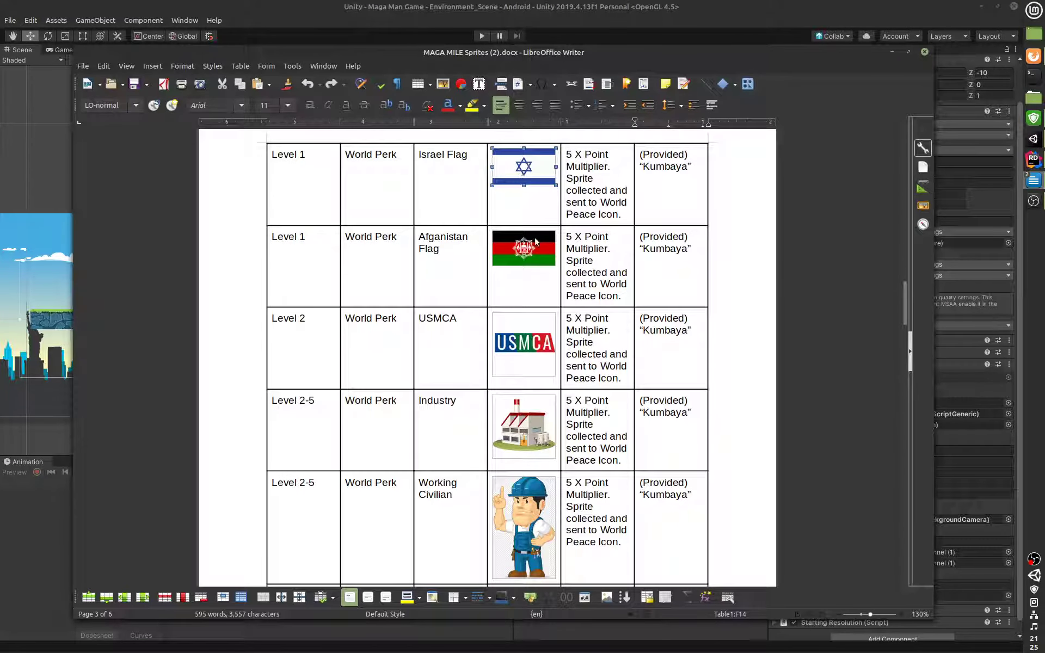
{"action": "left_click", "coordinate": [535, 241]}
{"action": "scroll", "coordinate": [535, 245], "scroll_direction": "down", "scroll_amount": 3}
{"action": "scroll", "coordinate": [537, 249], "scroll_direction": "up", "scroll_amount": 1}
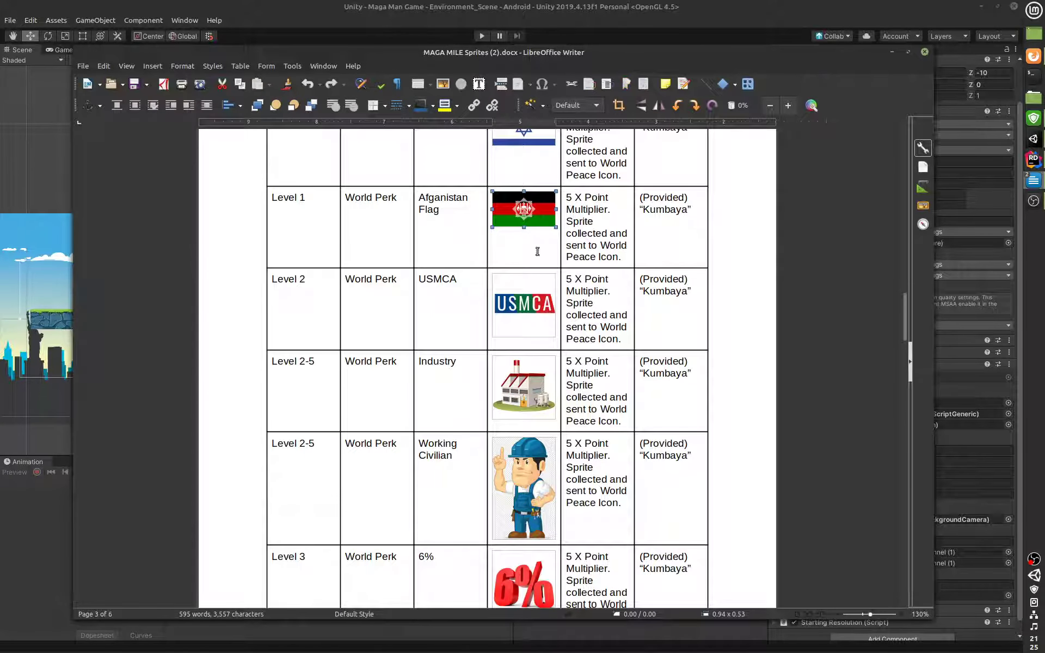
{"action": "scroll", "coordinate": [537, 251], "scroll_direction": "down", "scroll_amount": 1}
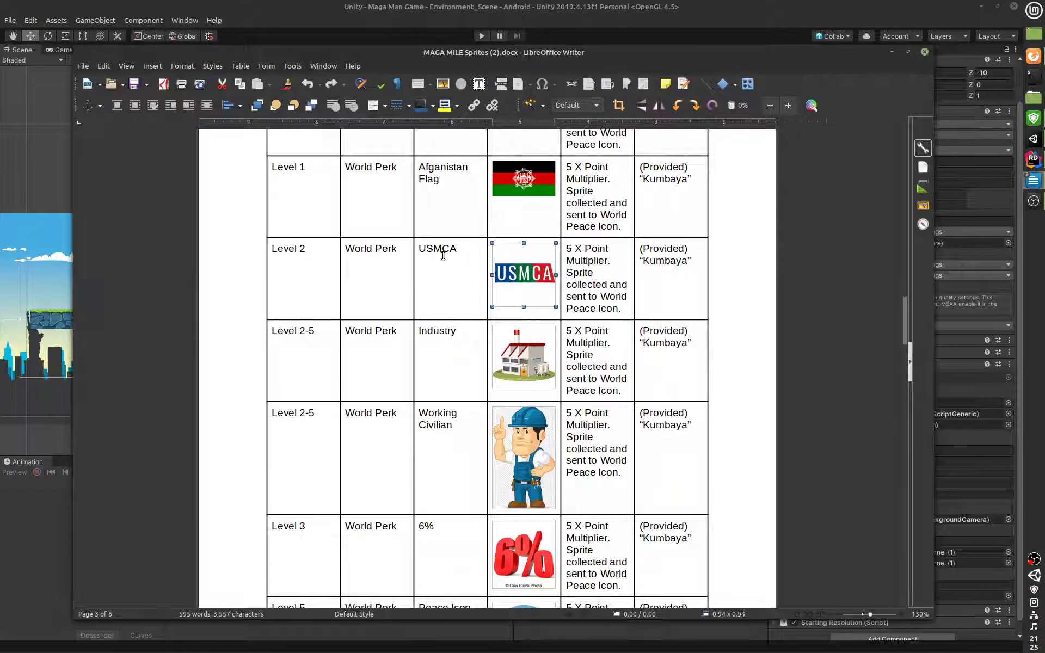
{"action": "scroll", "coordinate": [453, 254], "scroll_direction": "down", "scroll_amount": 5}
- Review the Industry and Cluster of Press sprite images in the table
{"action": "left_click", "coordinate": [536, 217]}
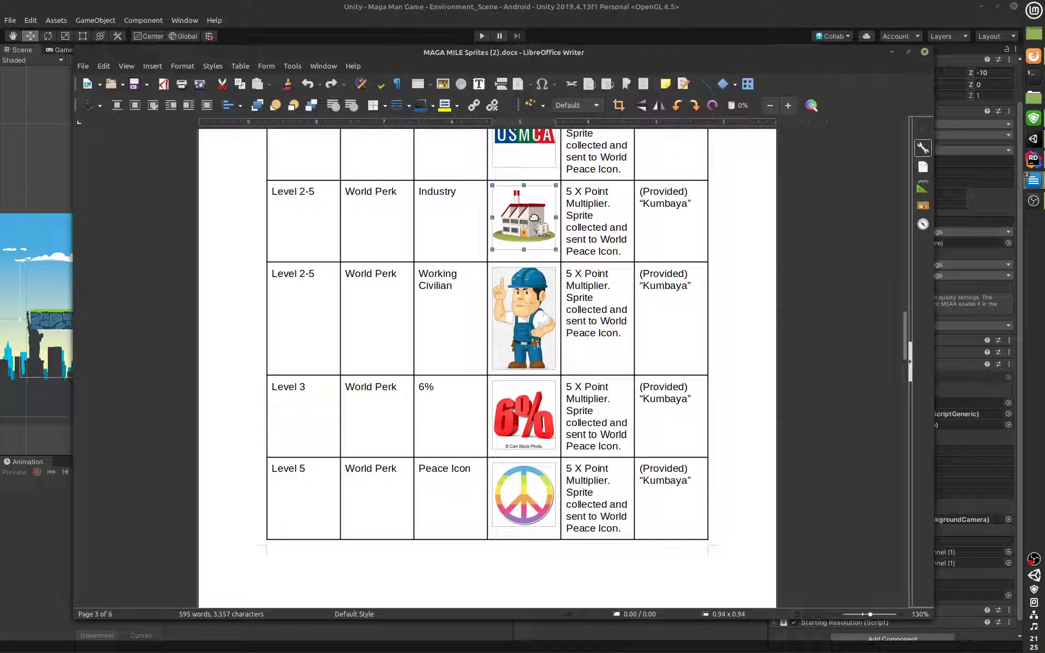
{"action": "scroll", "coordinate": [541, 297], "scroll_direction": "down", "scroll_amount": 15}
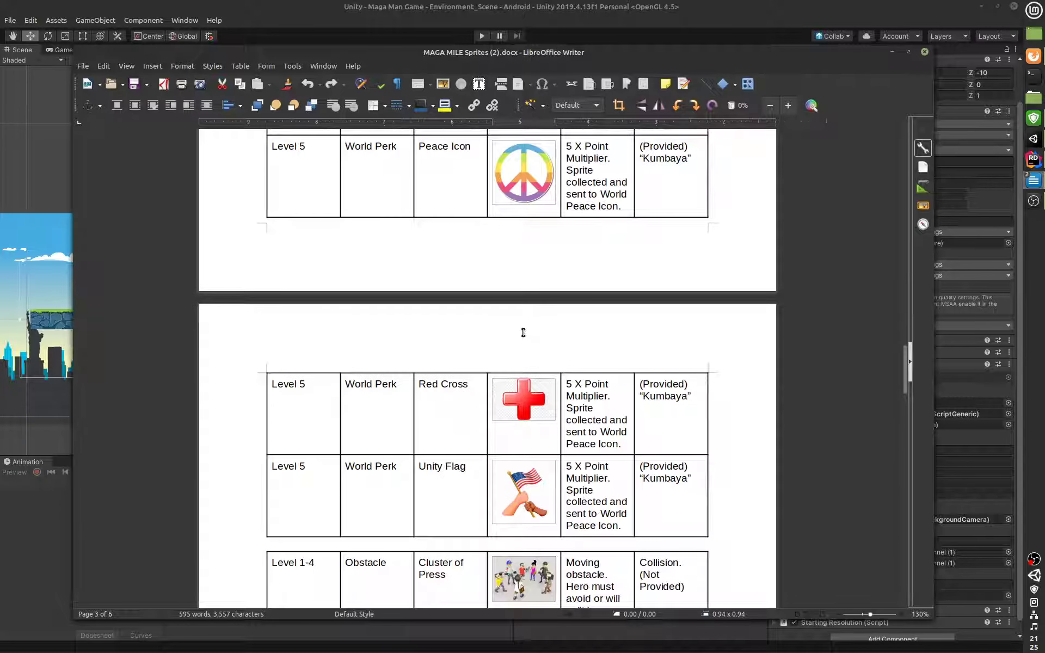
{"action": "scroll", "coordinate": [528, 315], "scroll_direction": "down", "scroll_amount": 9}
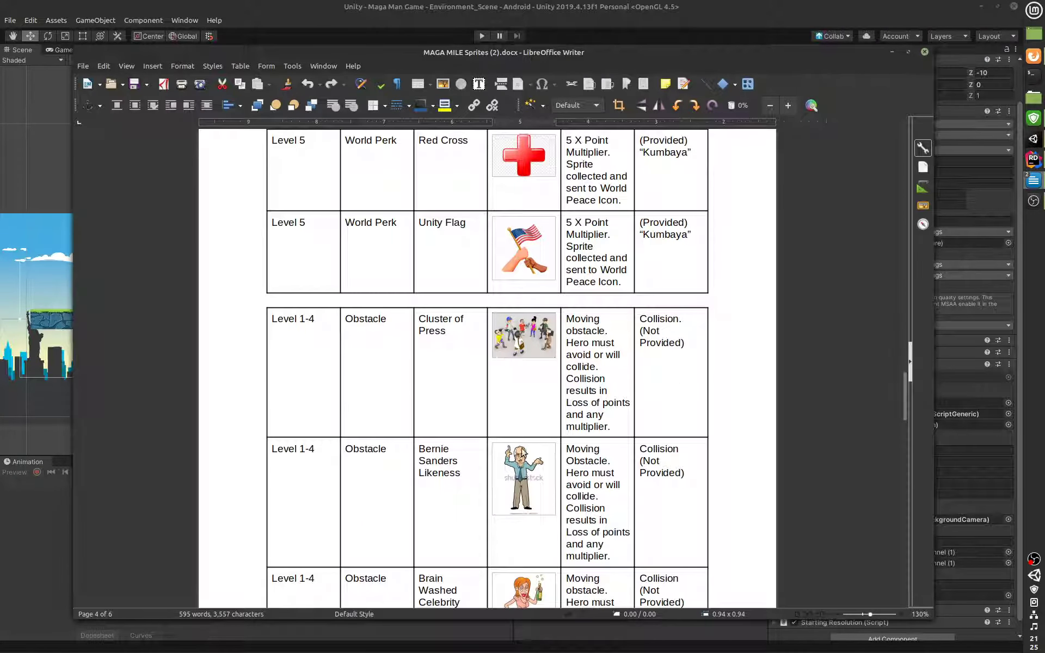
{"action": "left_click", "coordinate": [521, 219]}
{"action": "scroll", "coordinate": [524, 326], "scroll_direction": "up", "scroll_amount": 9}
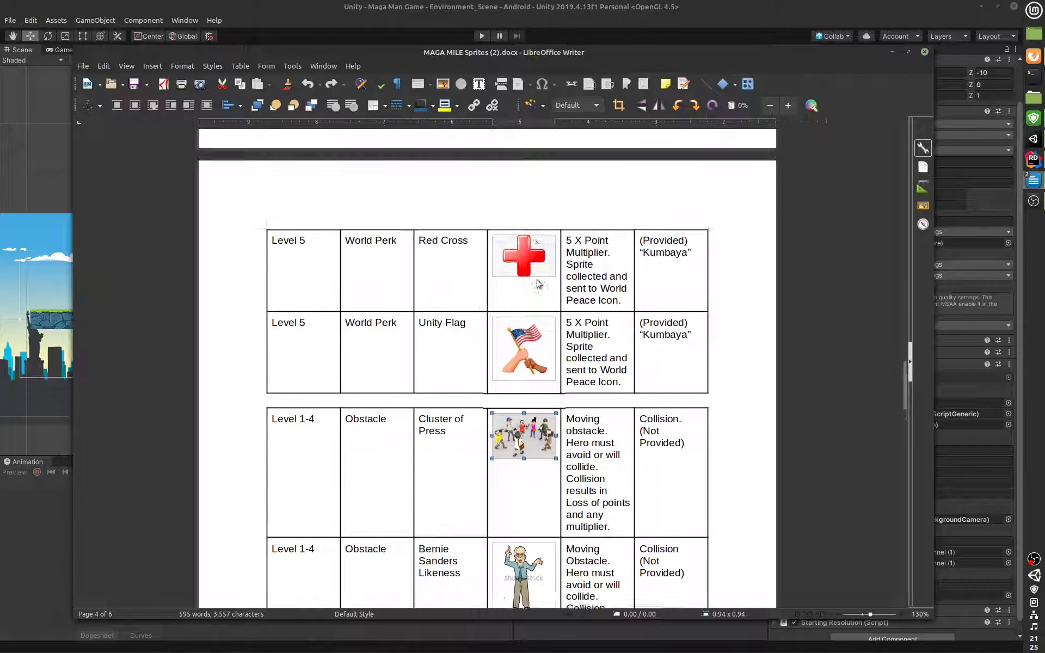
{"action": "scroll", "coordinate": [523, 336], "scroll_direction": "up", "scroll_amount": 15}
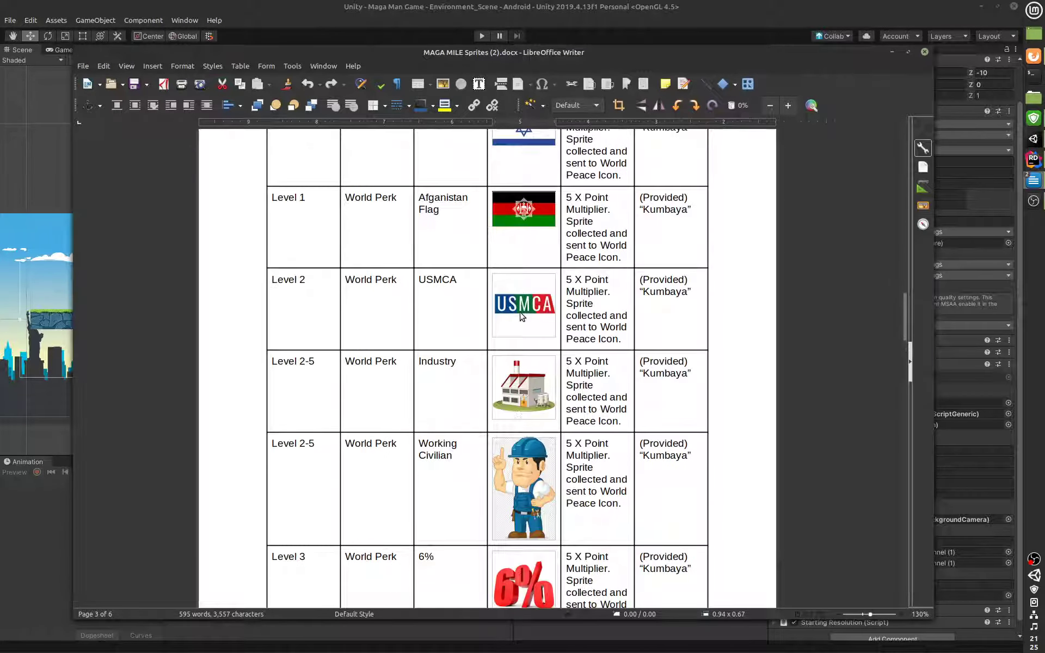
{"action": "scroll", "coordinate": [526, 362], "scroll_direction": "up", "scroll_amount": 3}
{"action": "scroll", "coordinate": [532, 304], "scroll_direction": "down", "scroll_amount": 4}
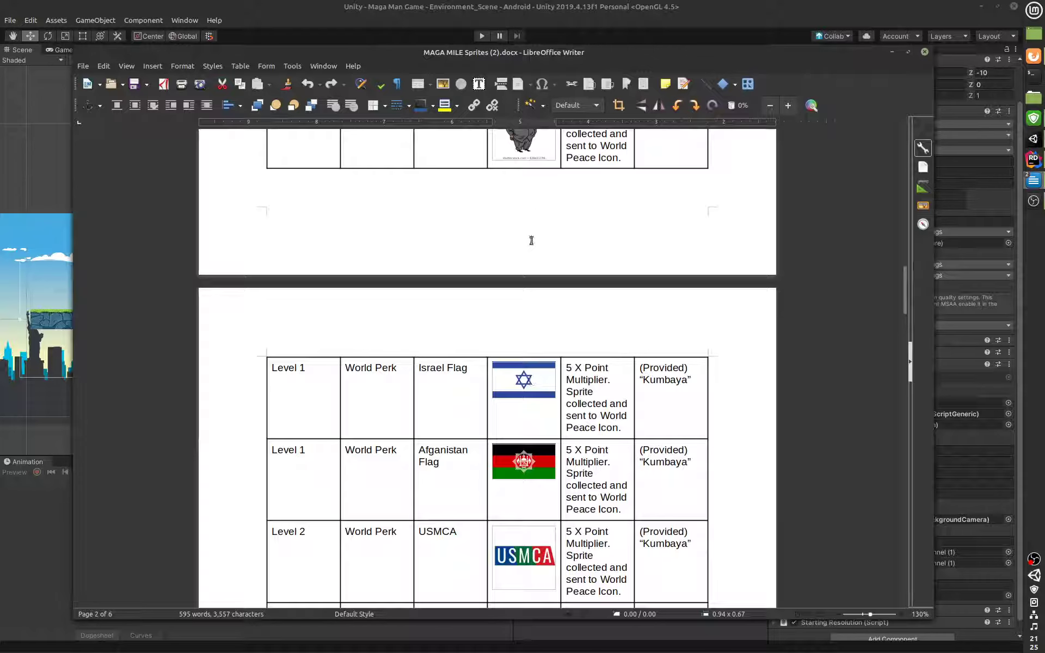
{"action": "scroll", "coordinate": [531, 262], "scroll_direction": "up", "scroll_amount": 4}
- Select the Kim Jong Un Likeness picture and look over the surrounding rows
{"action": "left_click", "coordinate": [511, 293]}
{"action": "scroll", "coordinate": [510, 305], "scroll_direction": "down", "scroll_amount": 5}
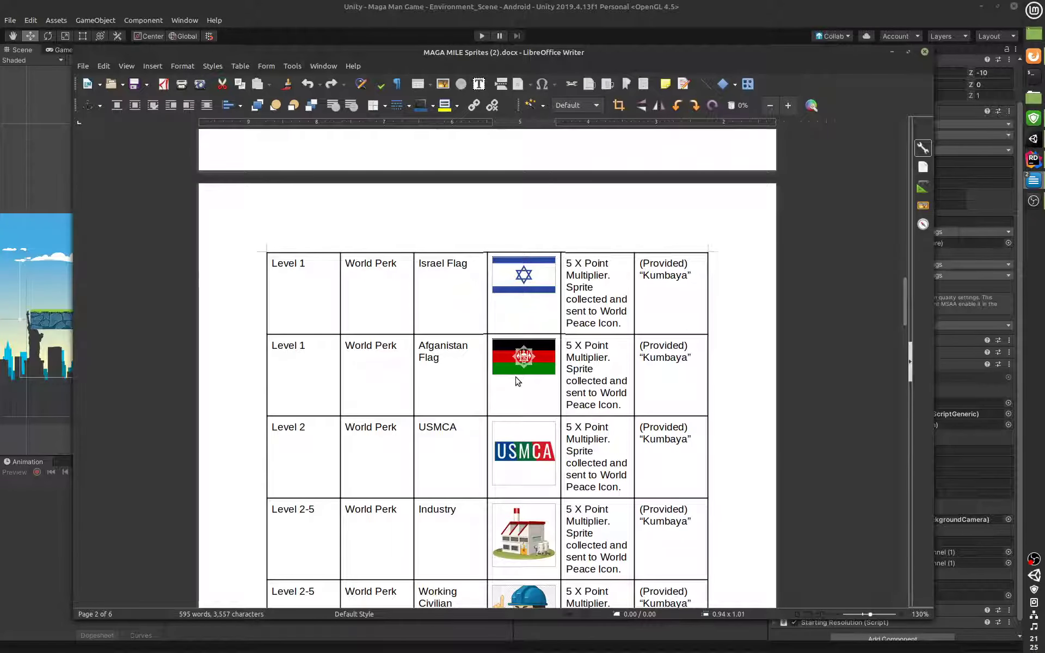
{"action": "scroll", "coordinate": [512, 261], "scroll_direction": "down", "scroll_amount": 10}
{"action": "scroll", "coordinate": [510, 260], "scroll_direction": "up", "scroll_amount": 10}
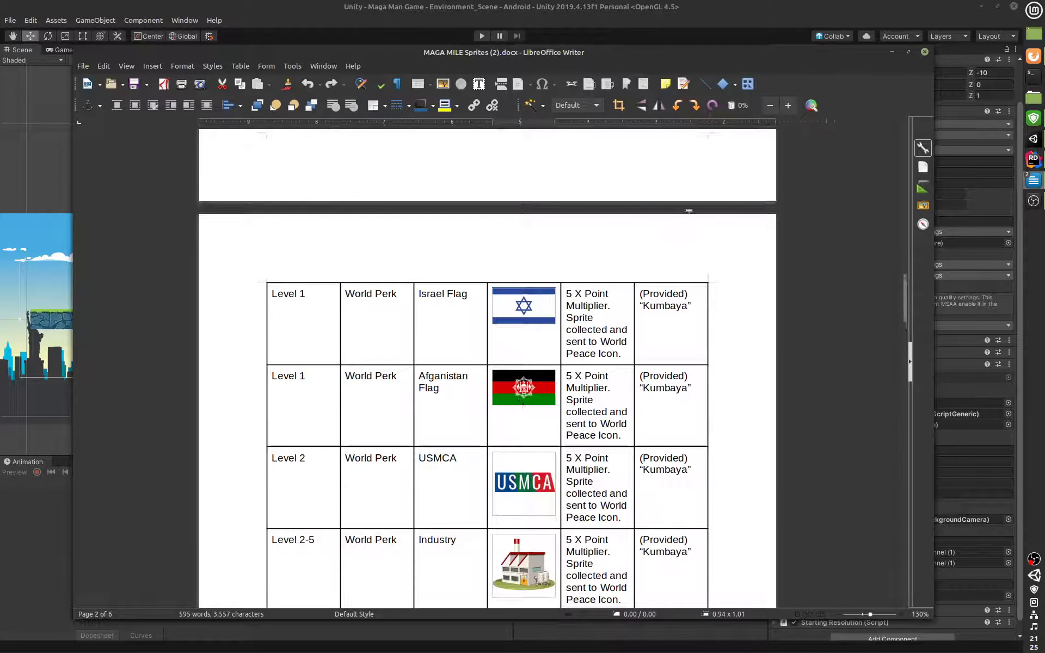